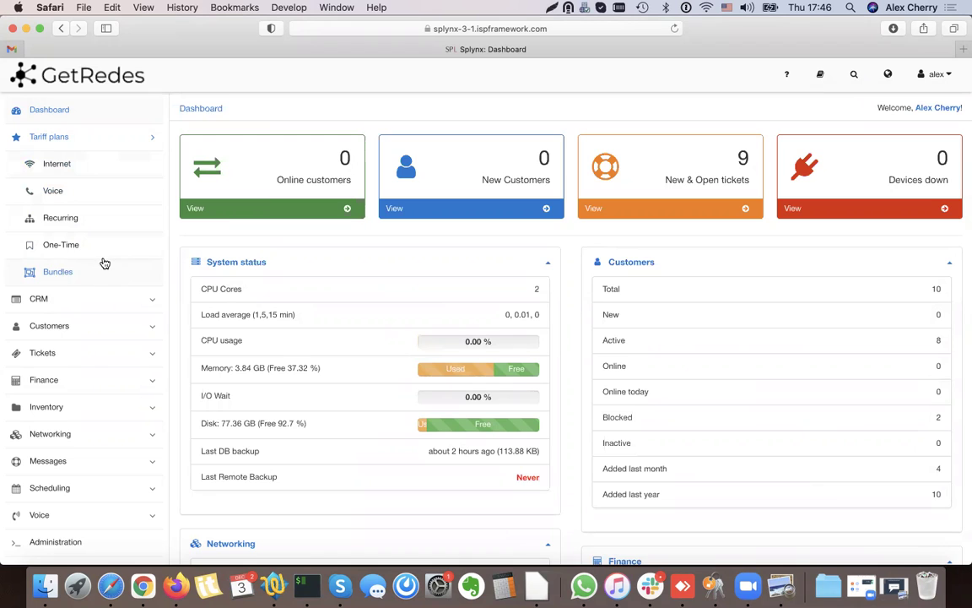
- Look through the Voice, Recurring and One-Time plan lists, then start a new Internet plan
{"action": "left_click", "coordinate": [61, 168]}
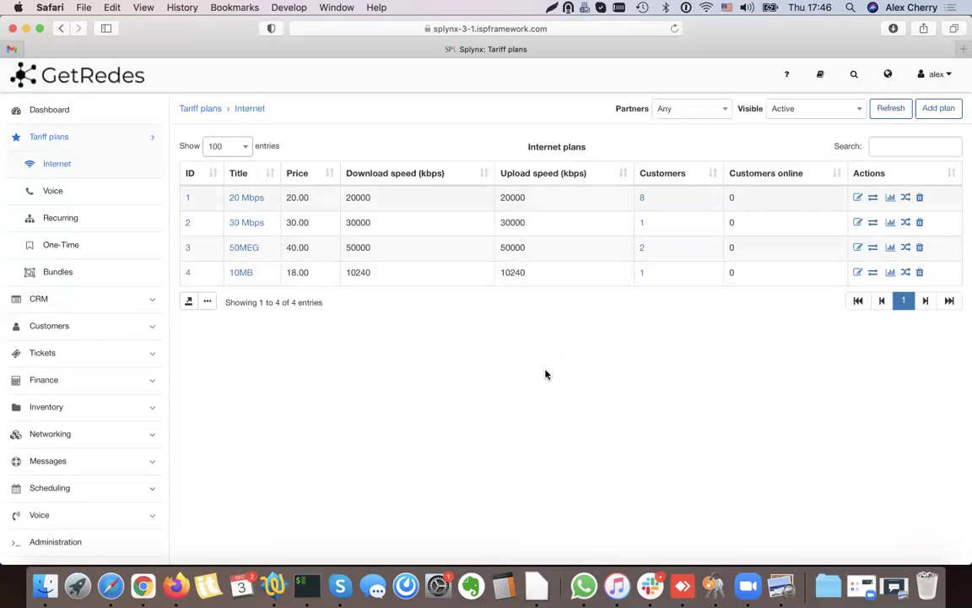
{"action": "left_click", "coordinate": [59, 190]}
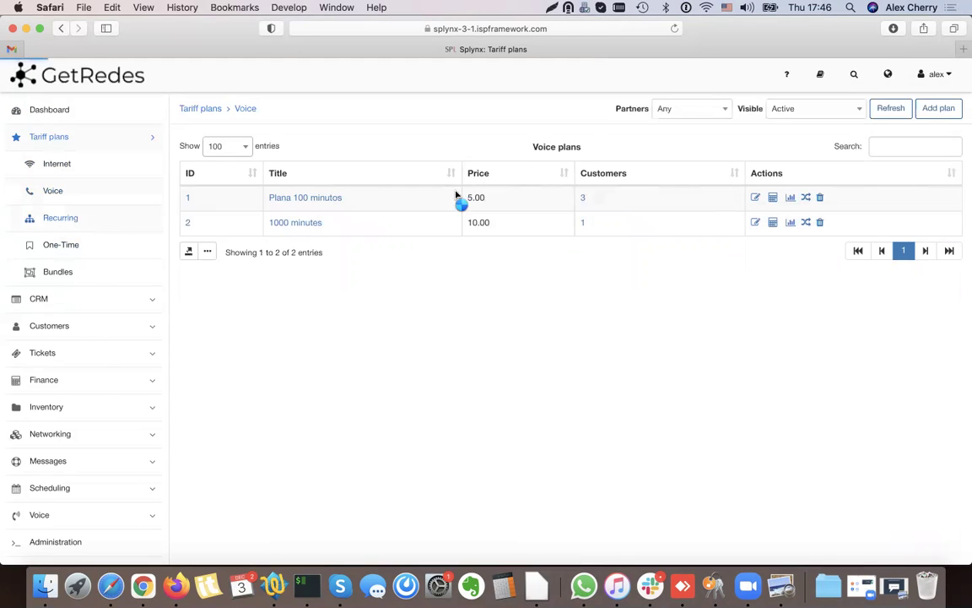
{"action": "left_click", "coordinate": [85, 217]}
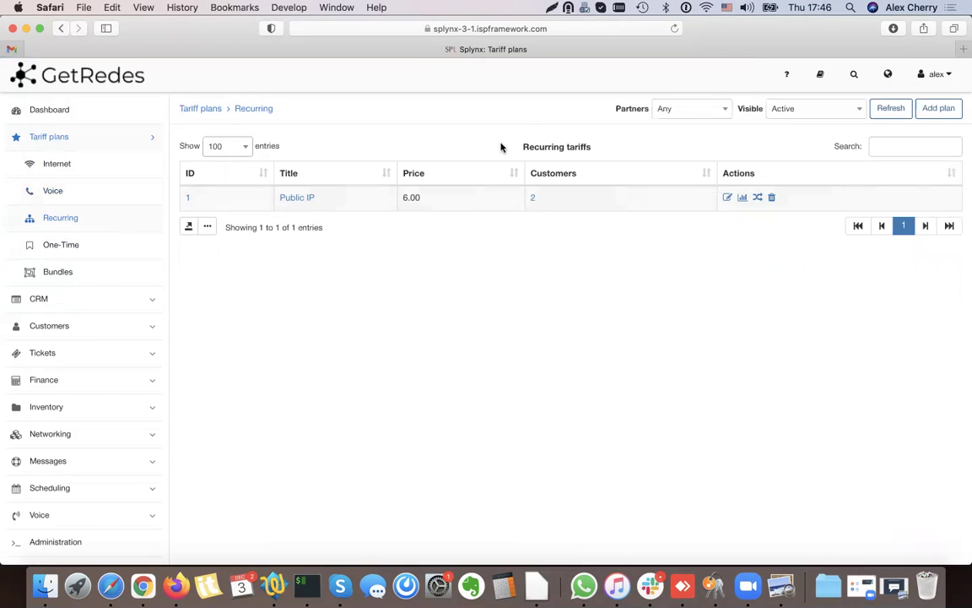
{"action": "left_click", "coordinate": [90, 248]}
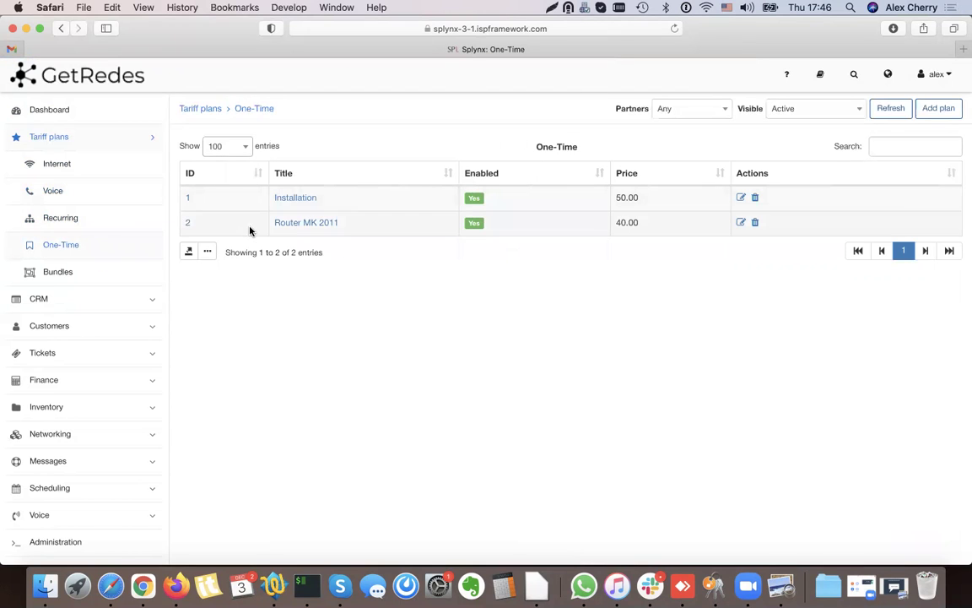
{"action": "left_click", "coordinate": [74, 172]}
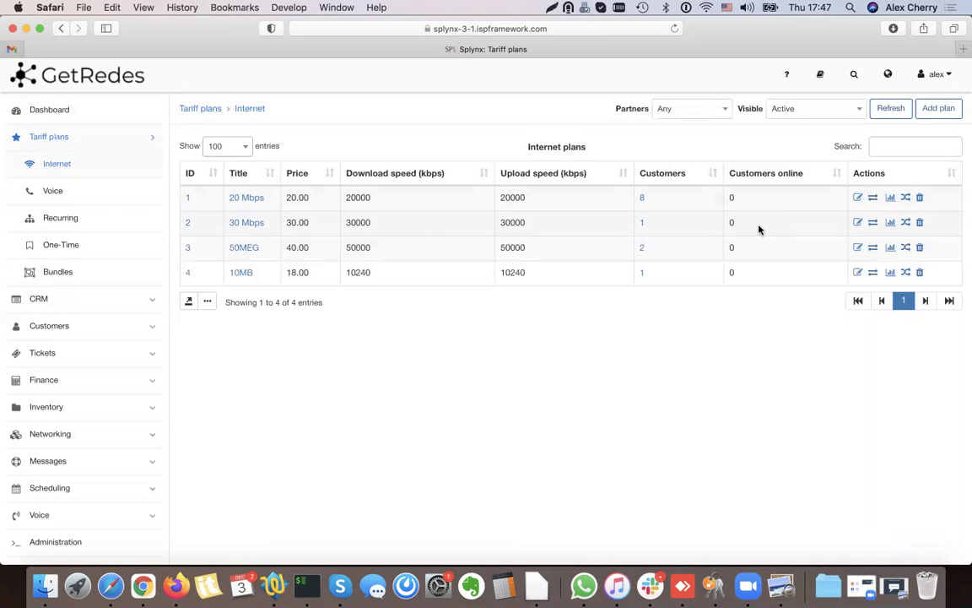
{"action": "left_click", "coordinate": [939, 110]}
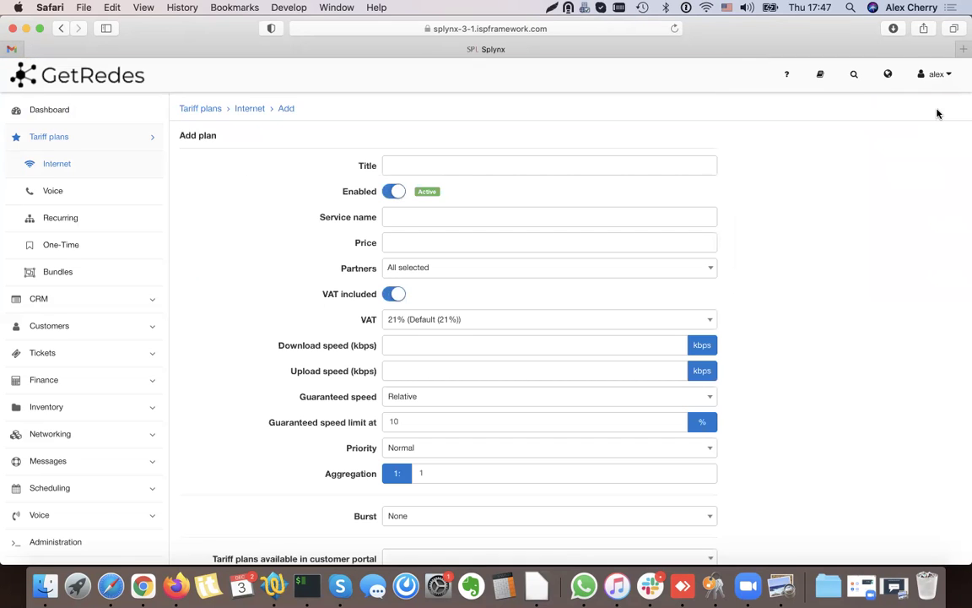
- Enter title 25MB, service name Super cool 25 MBPS and price 30 for the new plan
{"action": "left_click", "coordinate": [434, 166]}
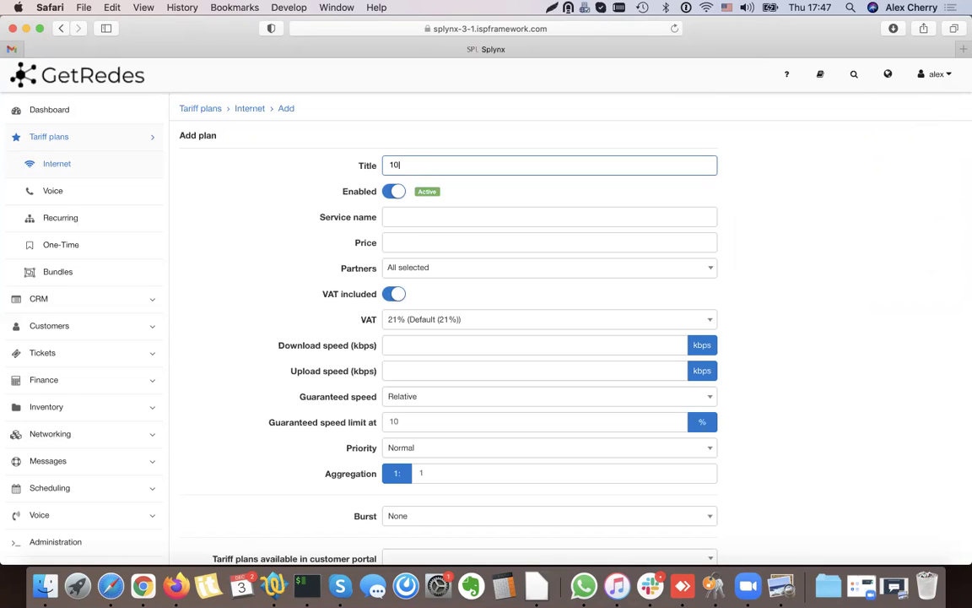
{"action": "type", "text": "10"}
{"action": "key", "text": "BackSpace"}
{"action": "left_click", "coordinate": [406, 217]}
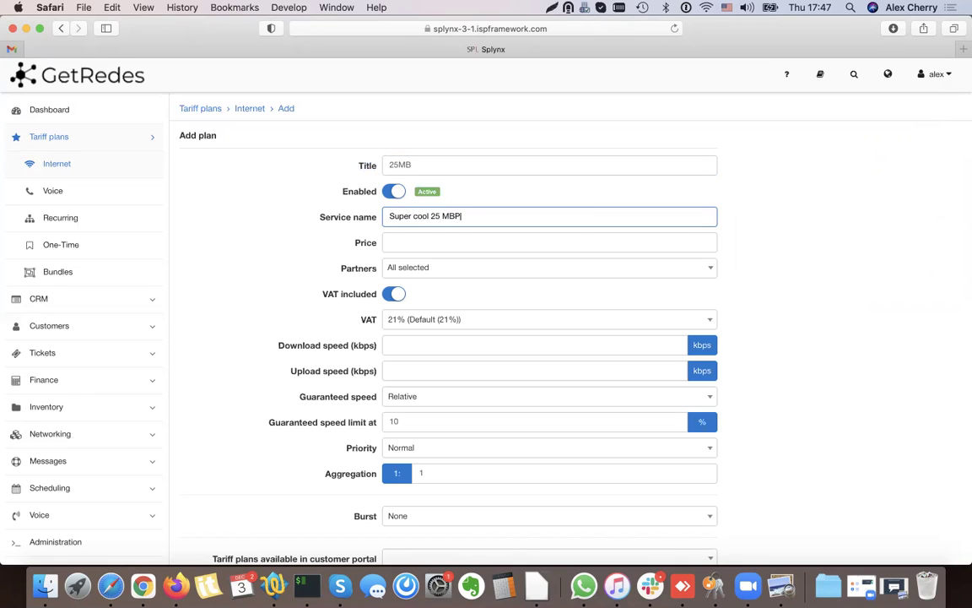
{"action": "key", "text": "super+a"}
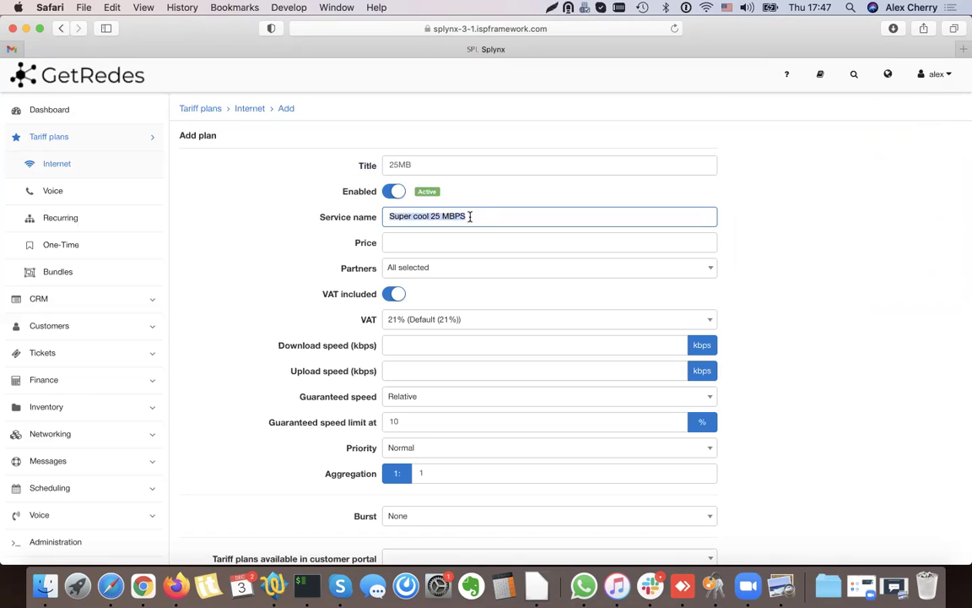
{"action": "left_click", "coordinate": [433, 244]}
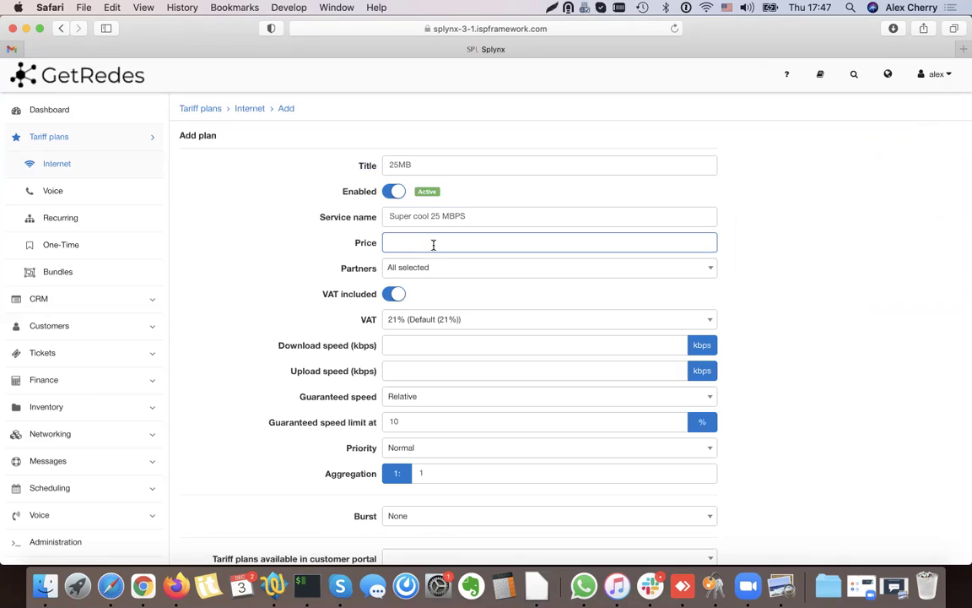
{"action": "left_click", "coordinate": [368, 255]}
{"action": "left_click_drag", "start_coordinate": [375, 323], "coordinate": [366, 310]}
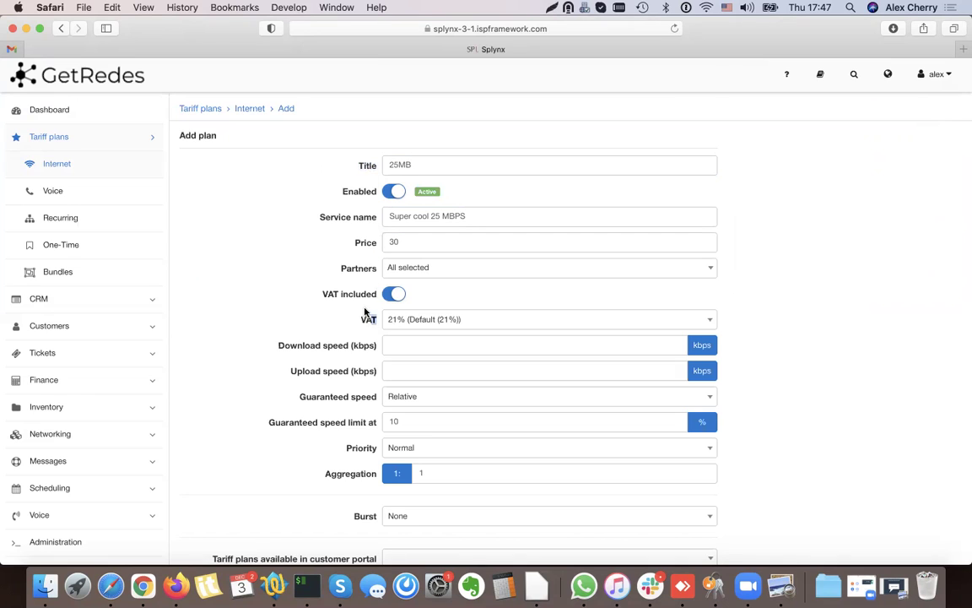
{"action": "left_click", "coordinate": [350, 240]}
{"action": "double_click", "coordinate": [405, 240]}
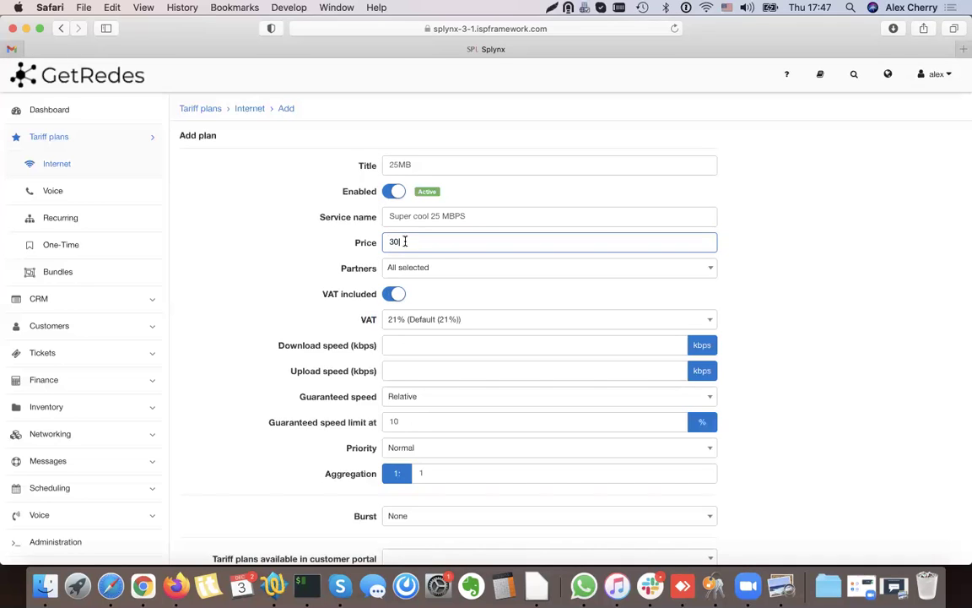
{"action": "left_click", "coordinate": [376, 243]}
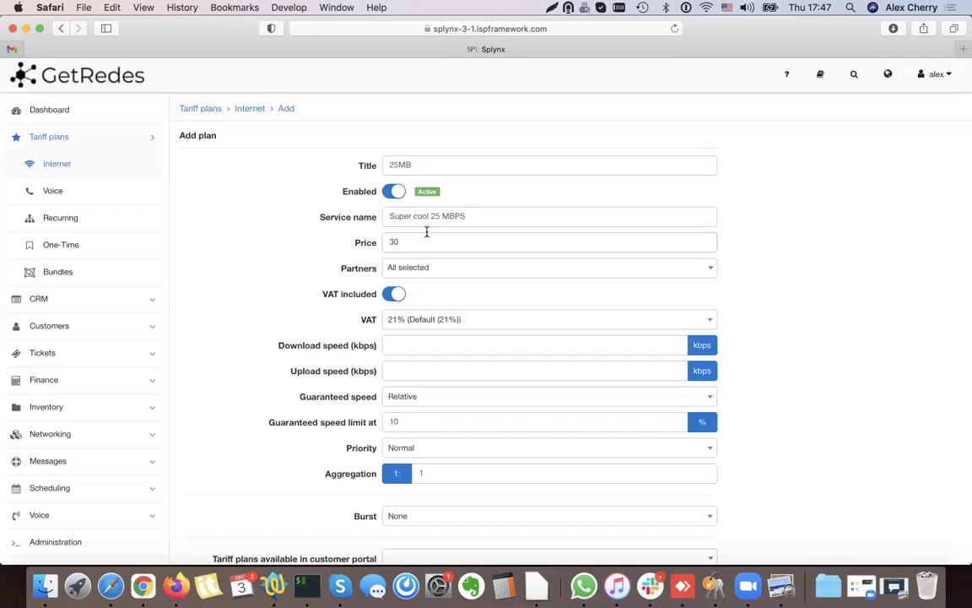
- Set download and upload speeds to 25000 kbps and save the 25MB plan
{"action": "left_click", "coordinate": [393, 345]}
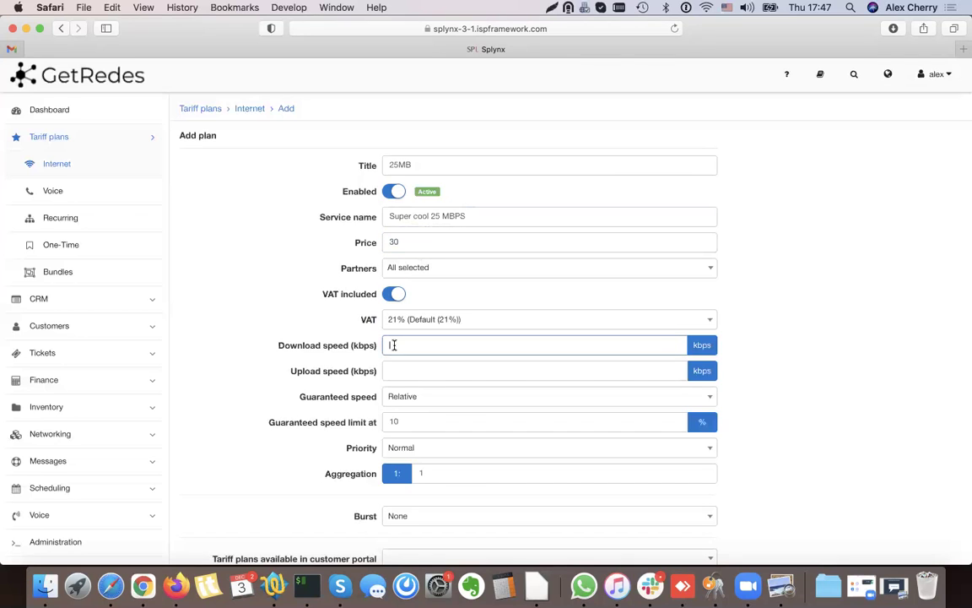
{"action": "type", "text": "25000"}
{"action": "key", "text": "Tab"}
{"action": "type", "text": "25000"}
{"action": "left_click", "coordinate": [340, 384]}
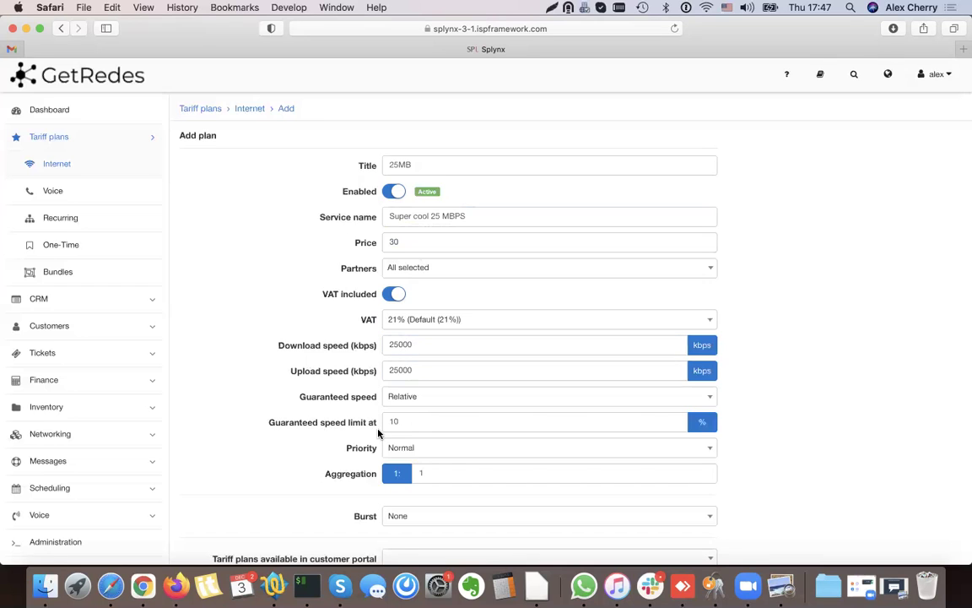
{"action": "scroll", "coordinate": [339, 384], "scroll_direction": "down", "scroll_amount": 1}
{"action": "left_click_drag", "start_coordinate": [302, 351], "coordinate": [392, 375]}
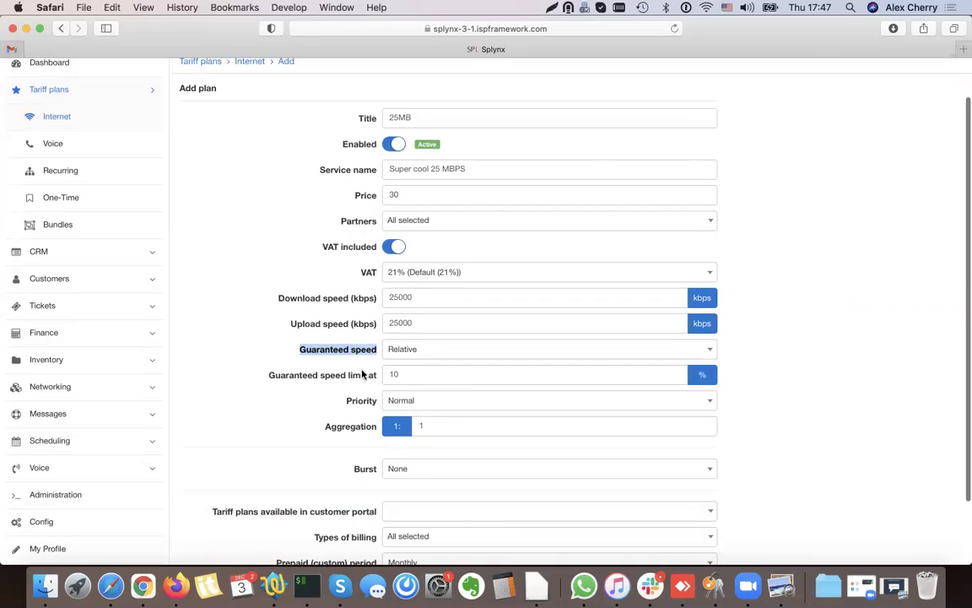
{"action": "left_click", "coordinate": [445, 326]}
{"action": "left_click", "coordinate": [420, 419]}
{"action": "scroll", "coordinate": [421, 410], "scroll_direction": "up", "scroll_amount": 3}
{"action": "scroll", "coordinate": [428, 402], "scroll_direction": "down", "scroll_amount": 5}
{"action": "left_click", "coordinate": [705, 511]}
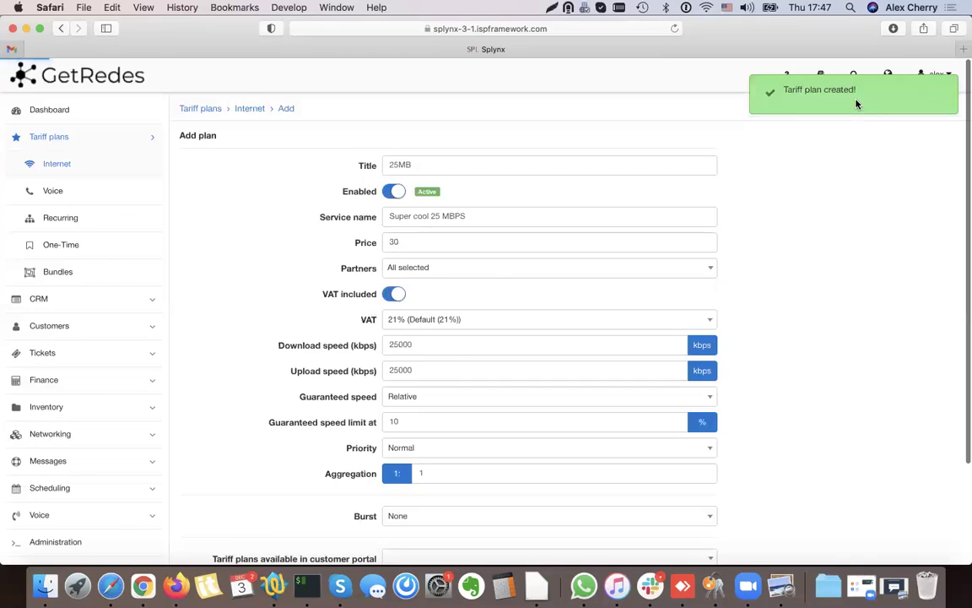
{"action": "scroll", "coordinate": [655, 279], "scroll_direction": "down", "scroll_amount": 3}
{"action": "scroll", "coordinate": [656, 278], "scroll_direction": "up", "scroll_amount": 3}
{"action": "scroll", "coordinate": [547, 269], "scroll_direction": "down", "scroll_amount": 3}
{"action": "left_click", "coordinate": [655, 513]}
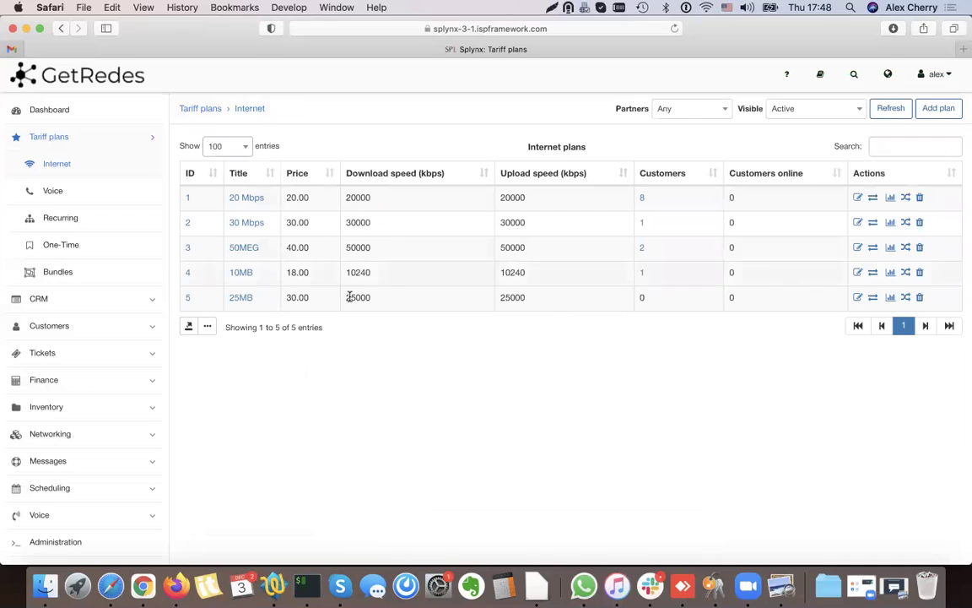
- Turn on the VAT included and VAT columns in the Internet plans table settings and save
{"action": "left_click_drag", "start_coordinate": [269, 299], "coordinate": [226, 298]}
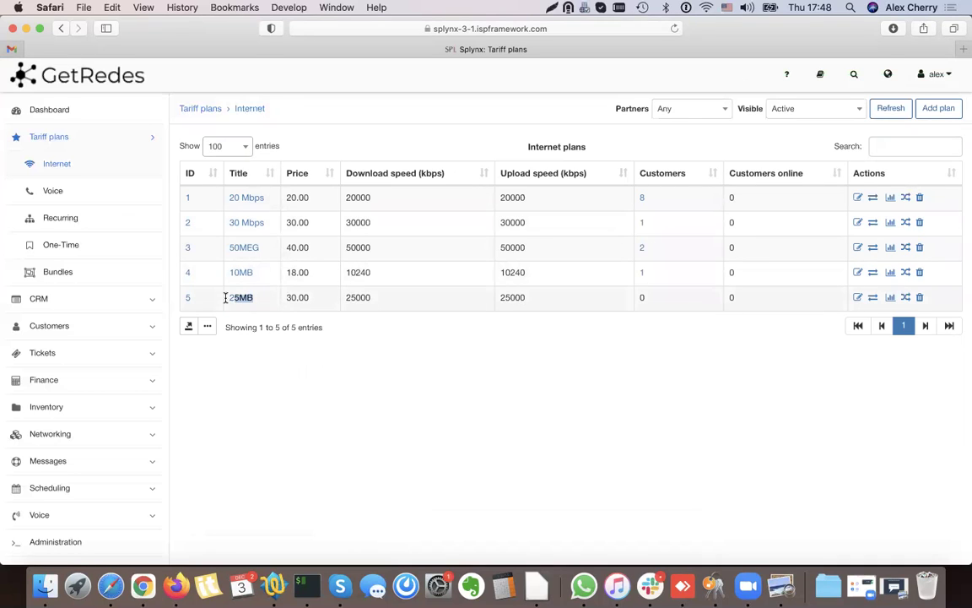
{"action": "left_click", "coordinate": [491, 296]}
{"action": "left_click", "coordinate": [210, 327]}
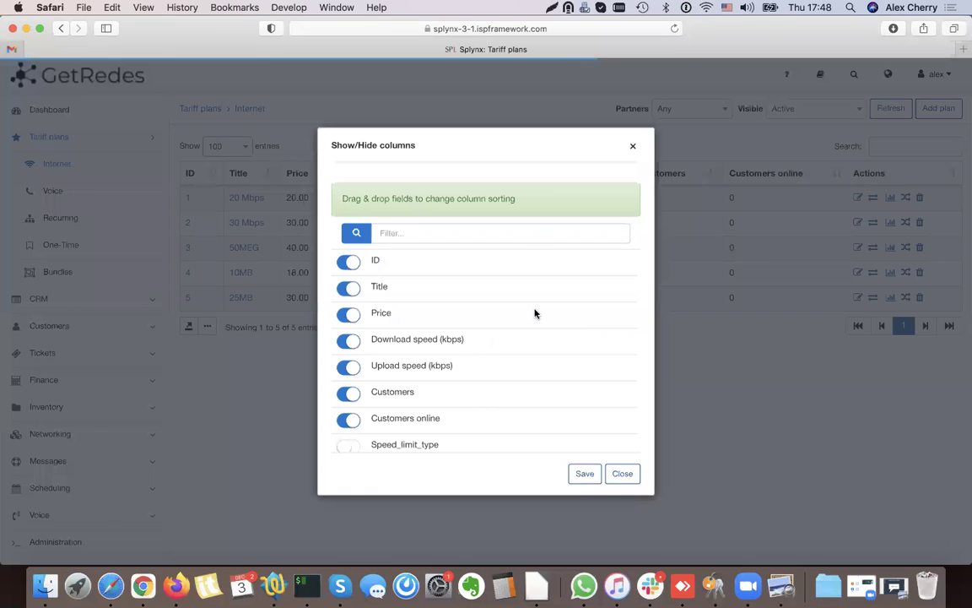
{"action": "scroll", "coordinate": [428, 289], "scroll_direction": "down", "scroll_amount": 2}
{"action": "scroll", "coordinate": [428, 289], "scroll_direction": "down", "scroll_amount": 10}
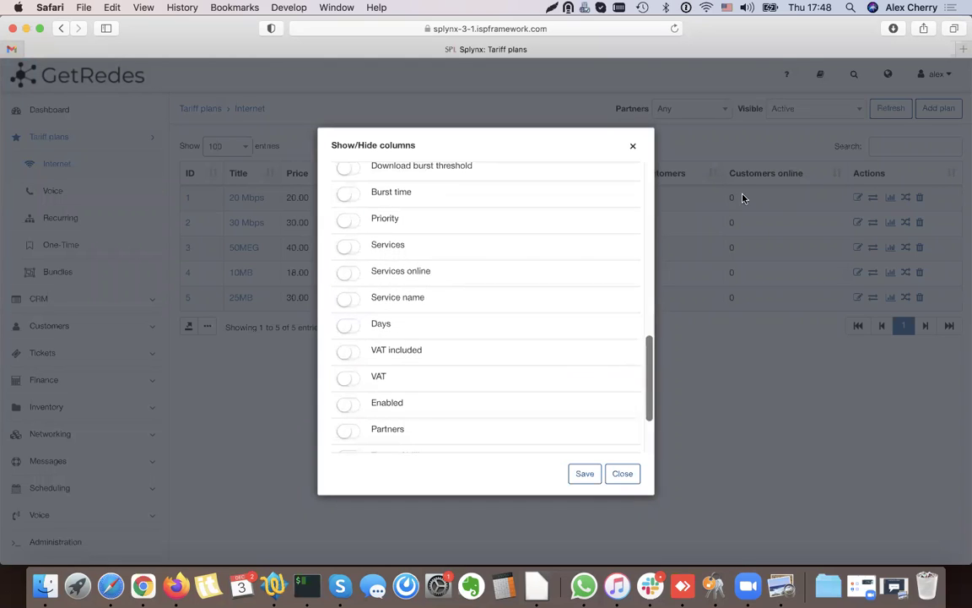
{"action": "left_click", "coordinate": [344, 353]}
{"action": "left_click", "coordinate": [345, 376]}
{"action": "left_click", "coordinate": [585, 474]}
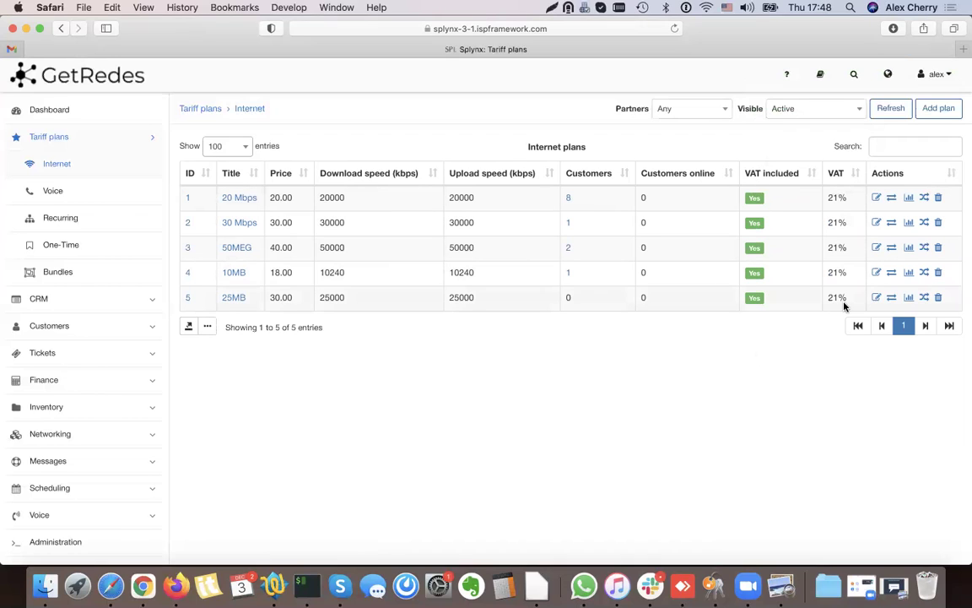
- Start a new Voice plan titled 200 Minutes with price 10
{"action": "left_click", "coordinate": [52, 190]}
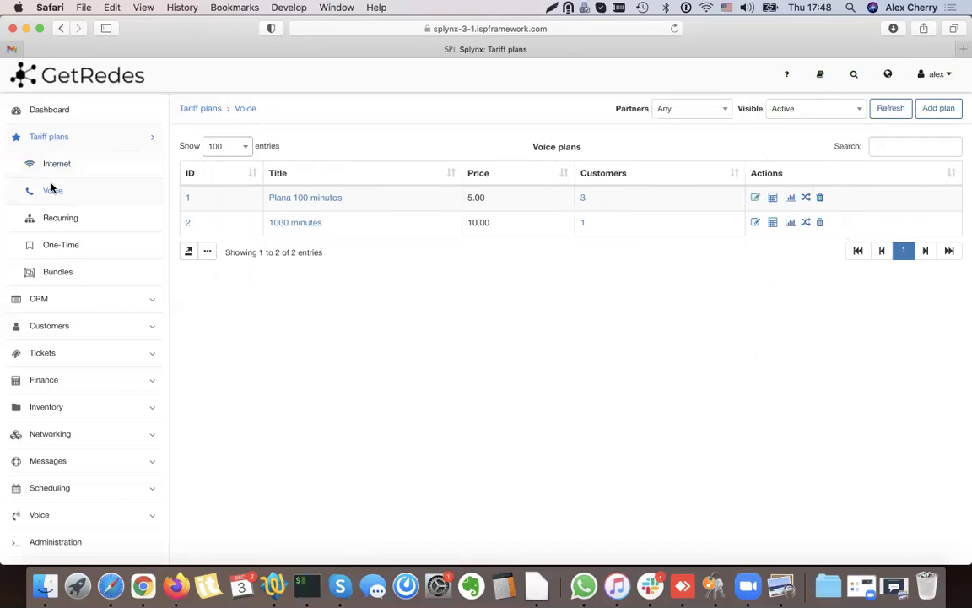
{"action": "left_click", "coordinate": [936, 110]}
{"action": "left_click", "coordinate": [436, 166]}
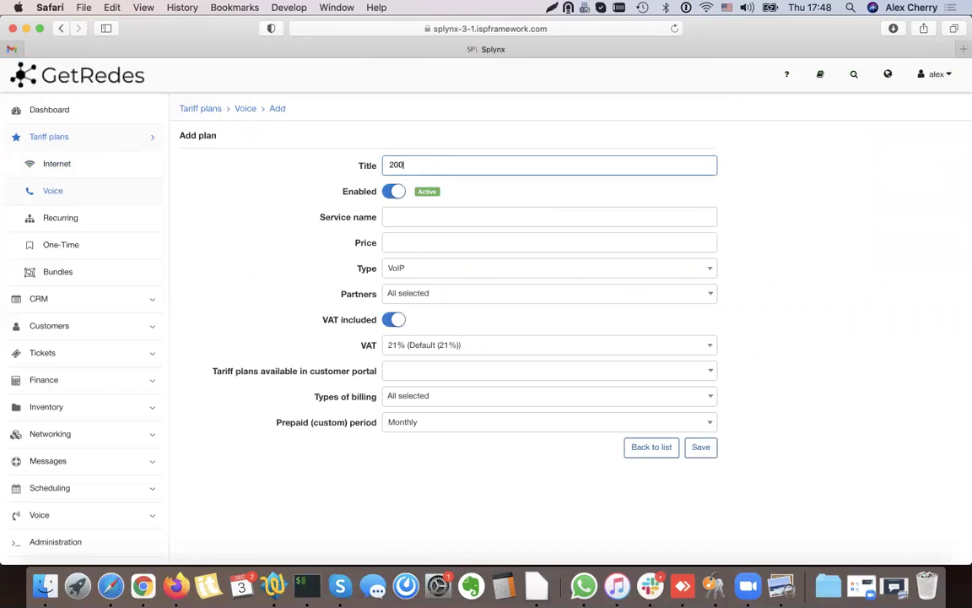
{"action": "left_click", "coordinate": [413, 219]}
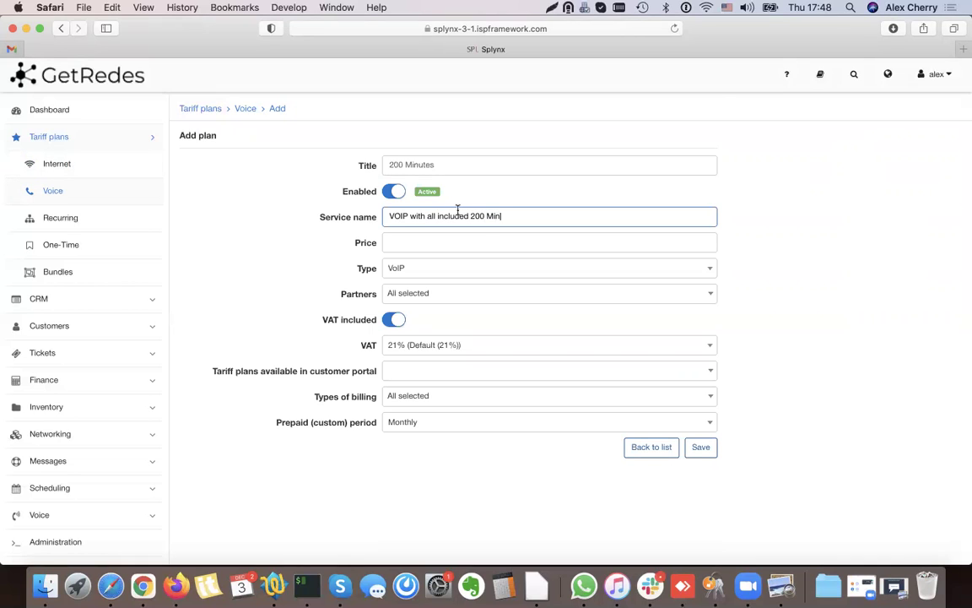
{"action": "left_click_drag", "start_coordinate": [487, 225], "coordinate": [337, 236]}
{"action": "left_click", "coordinate": [413, 245]}
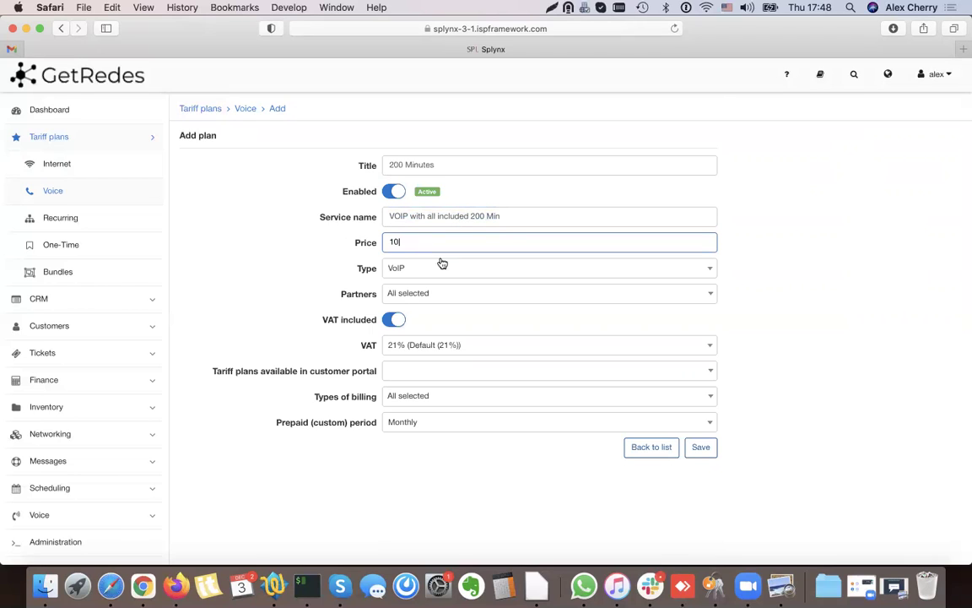
{"action": "left_click", "coordinate": [320, 319]}
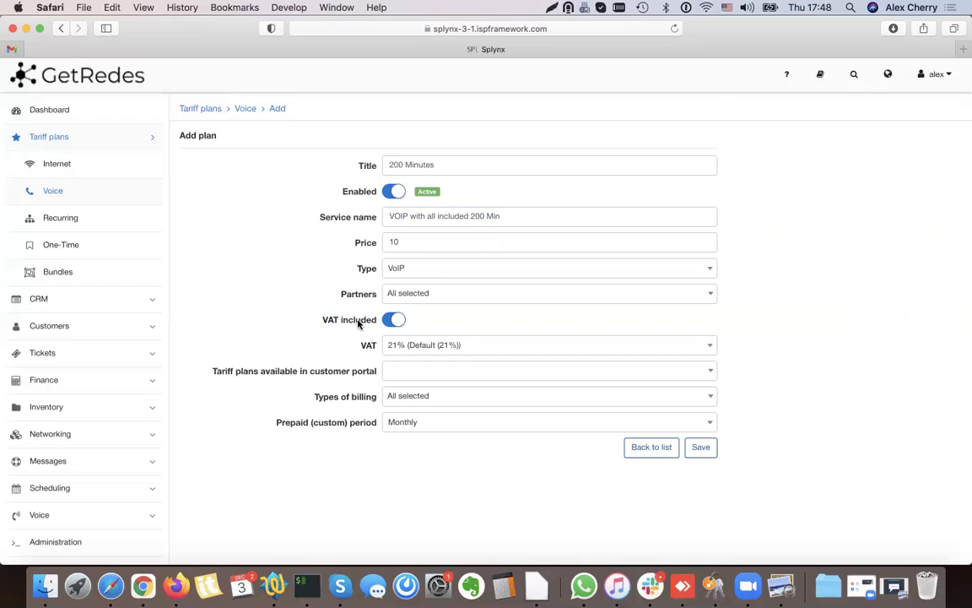
- Set the plan type to VoIP, leave customer portal plans empty, and save the plan
{"action": "left_click", "coordinate": [449, 296]}
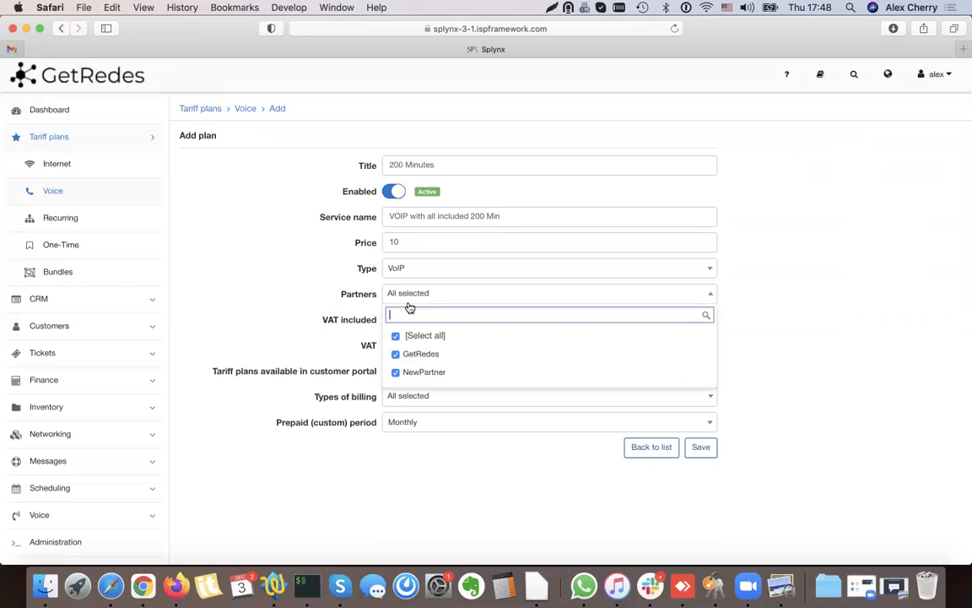
{"action": "left_click", "coordinate": [333, 279]}
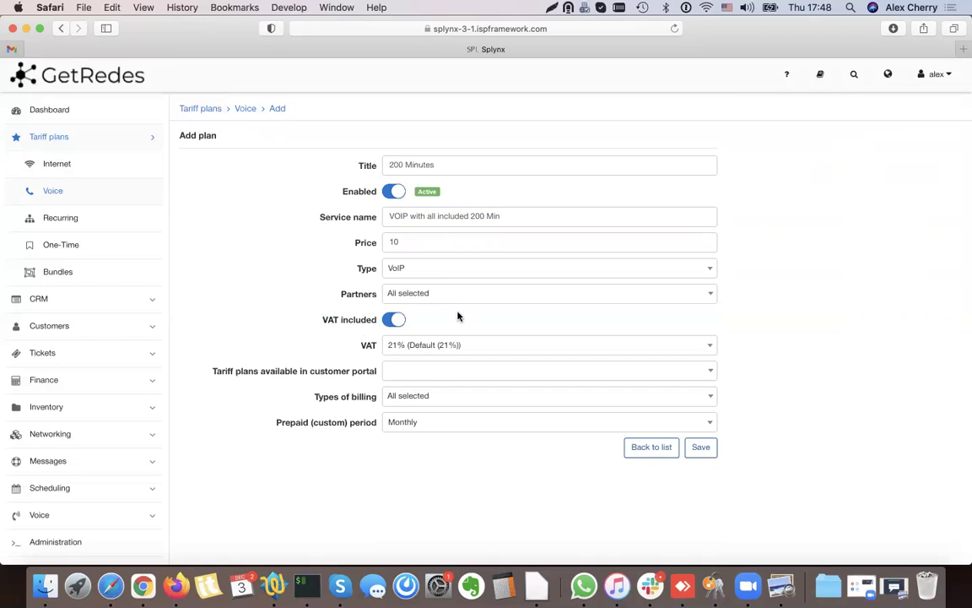
{"action": "left_click", "coordinate": [429, 275]}
{"action": "left_click", "coordinate": [427, 275]}
{"action": "double_click", "coordinate": [367, 270]}
{"action": "left_click", "coordinate": [433, 268]}
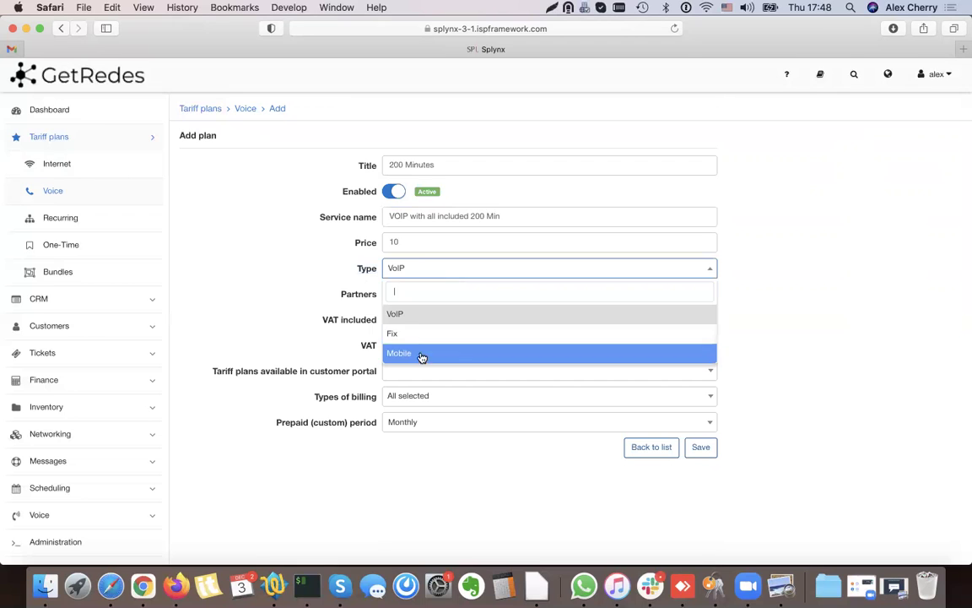
{"action": "left_click", "coordinate": [412, 313]}
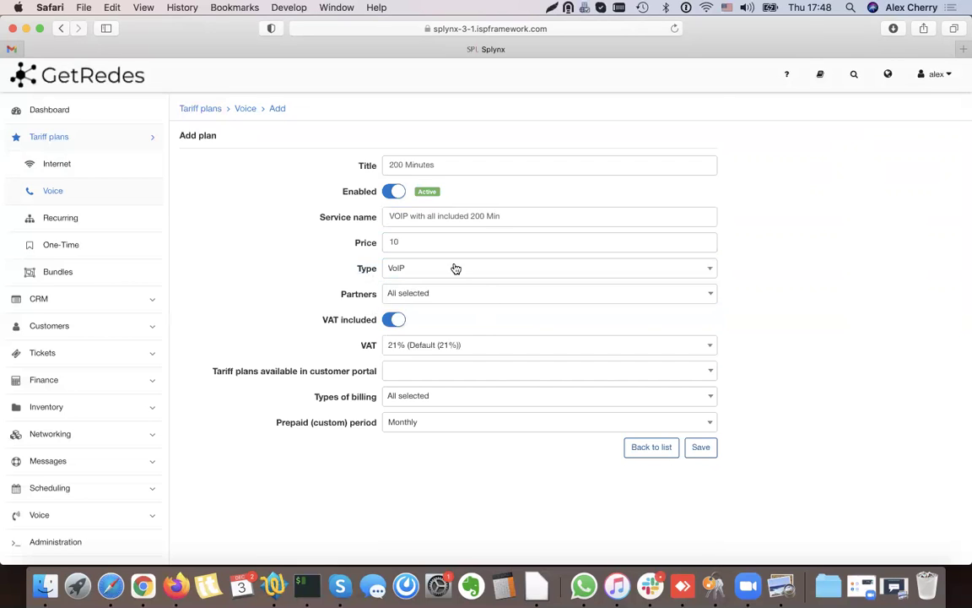
{"action": "scroll", "coordinate": [443, 321], "scroll_direction": "down", "scroll_amount": 3}
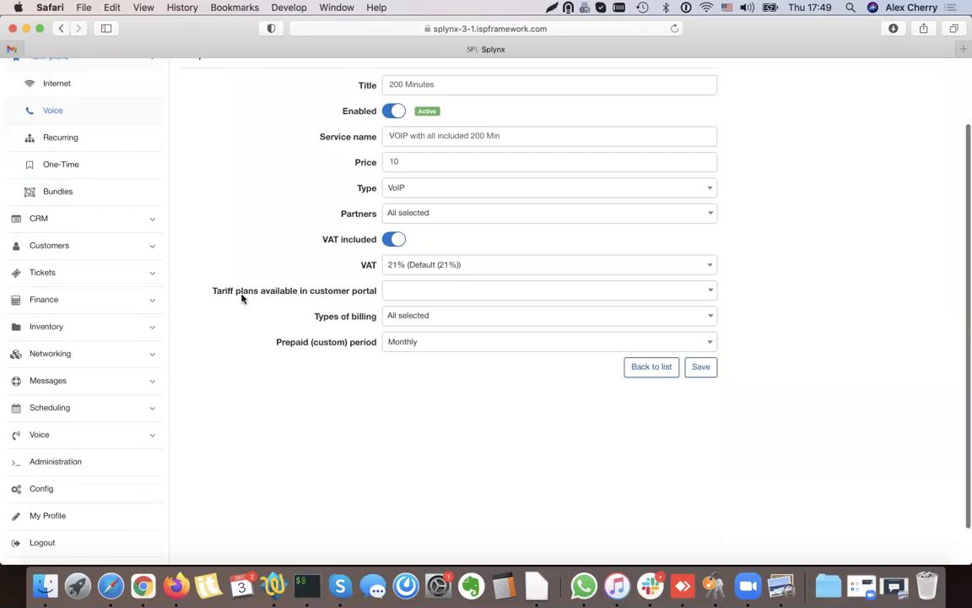
{"action": "left_click_drag", "start_coordinate": [213, 289], "coordinate": [371, 291]}
{"action": "left_click", "coordinate": [372, 292]}
{"action": "double_click", "coordinate": [371, 292]}
{"action": "left_click", "coordinate": [364, 297]}
{"action": "left_click", "coordinate": [405, 293]}
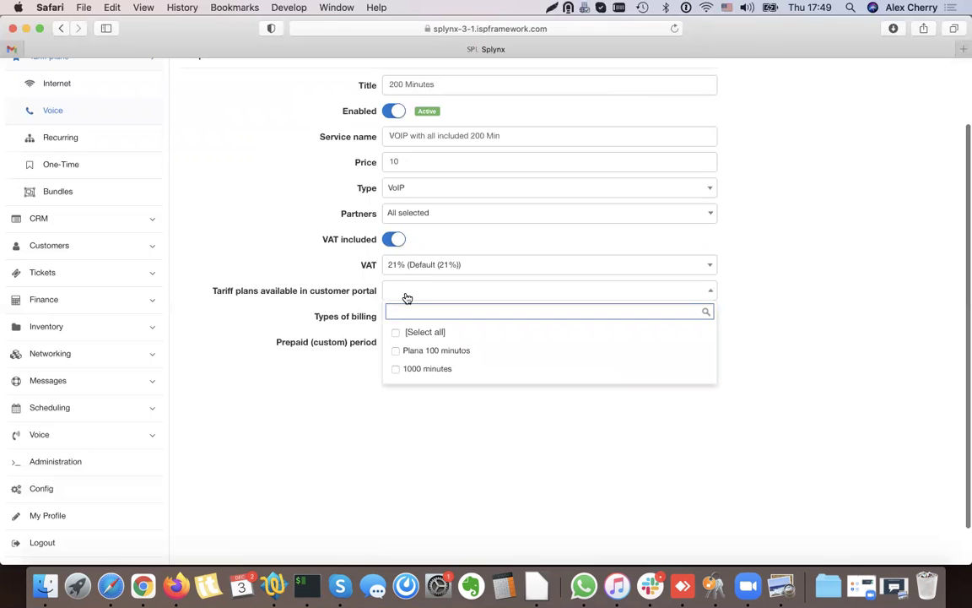
{"action": "left_click", "coordinate": [355, 292]}
{"action": "left_click", "coordinate": [423, 289]}
{"action": "left_click", "coordinate": [364, 303]}
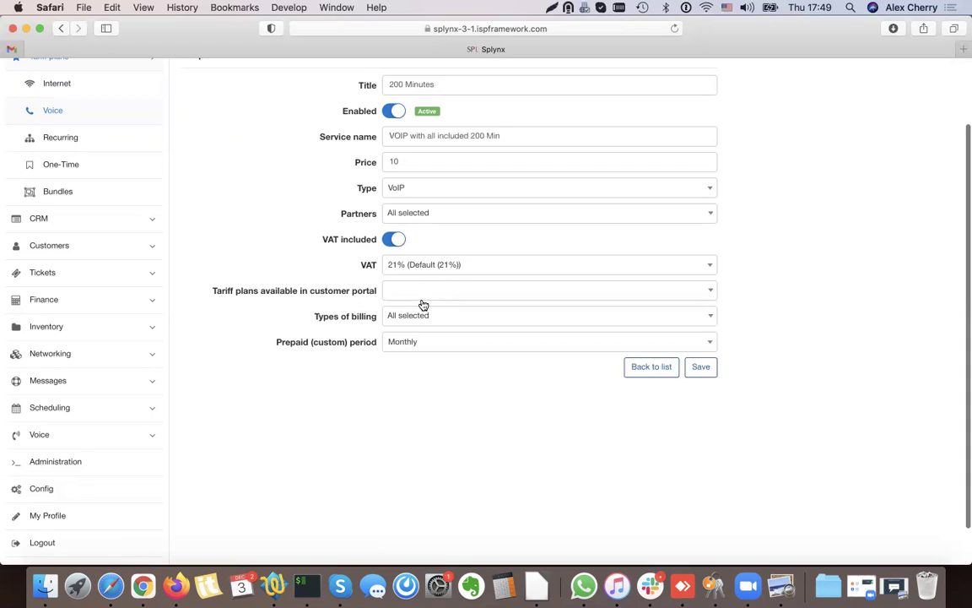
{"action": "left_click", "coordinate": [700, 370]}
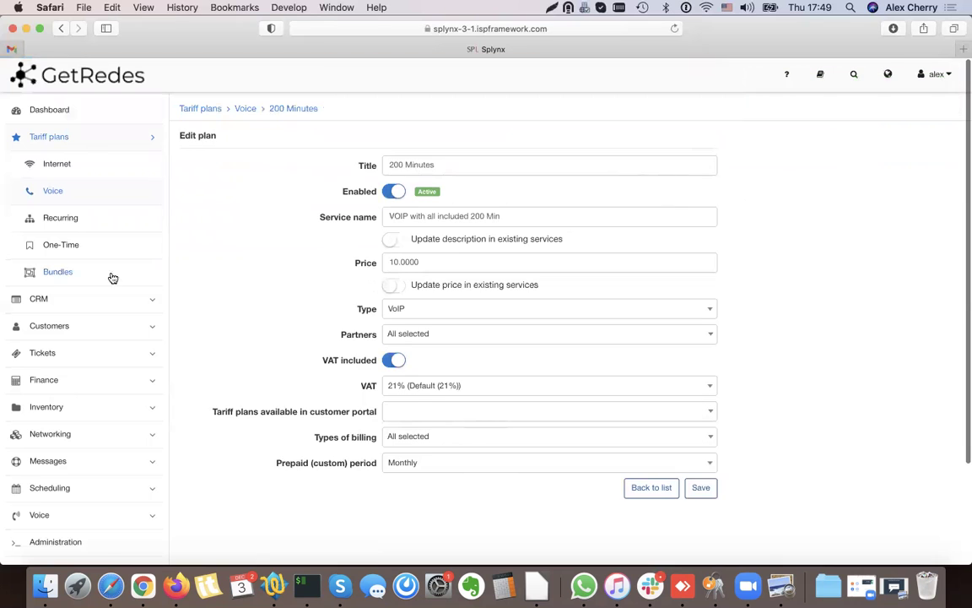
{"action": "left_click", "coordinate": [54, 192]}
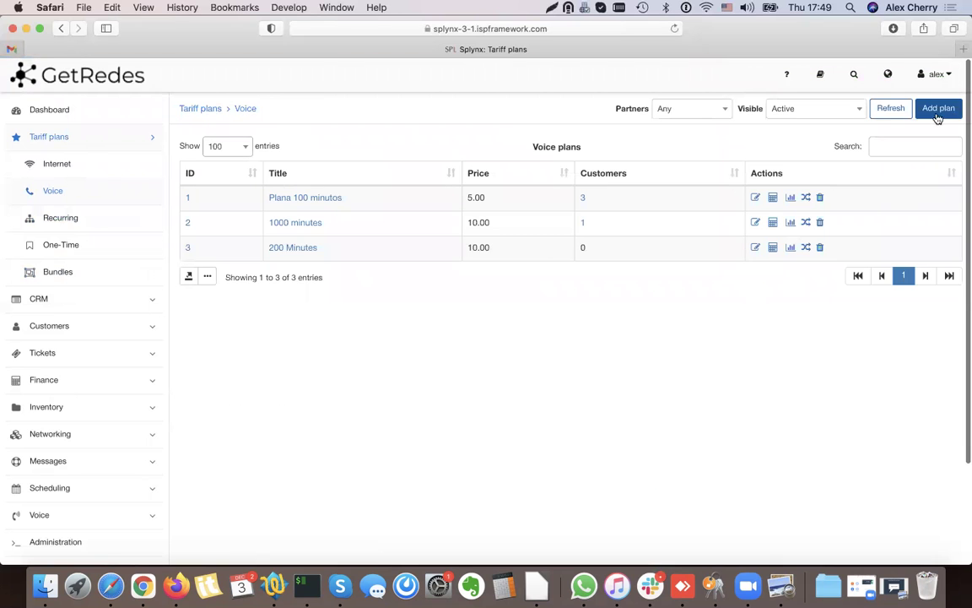
- Switch on the Rate table and VAT included columns for the Voice plans table and save
{"action": "left_click", "coordinate": [890, 108]}
{"action": "left_click", "coordinate": [207, 277]}
{"action": "scroll", "coordinate": [451, 332], "scroll_direction": "down", "scroll_amount": 2}
{"action": "left_click", "coordinate": [350, 353]}
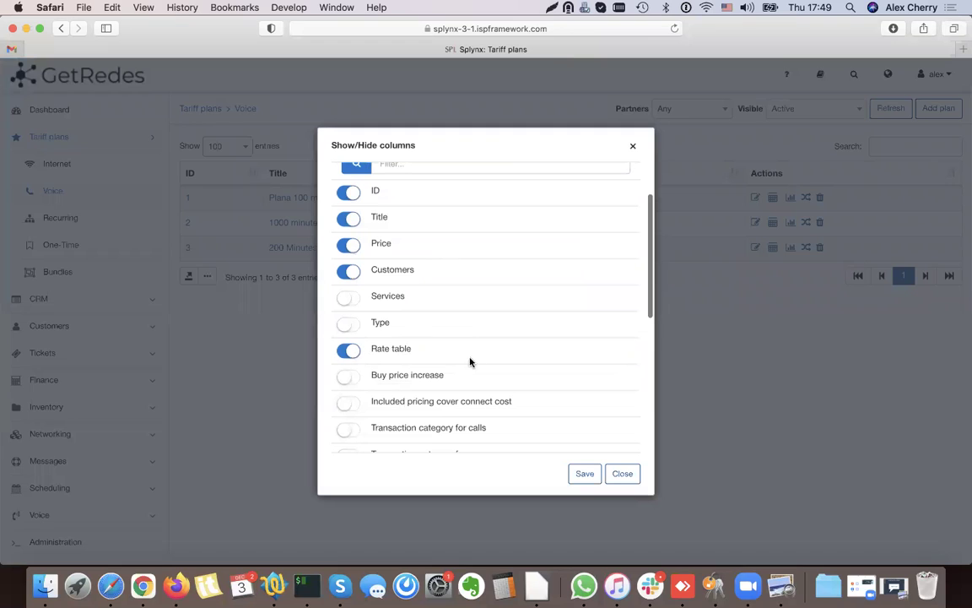
{"action": "scroll", "coordinate": [386, 336], "scroll_direction": "down", "scroll_amount": 7}
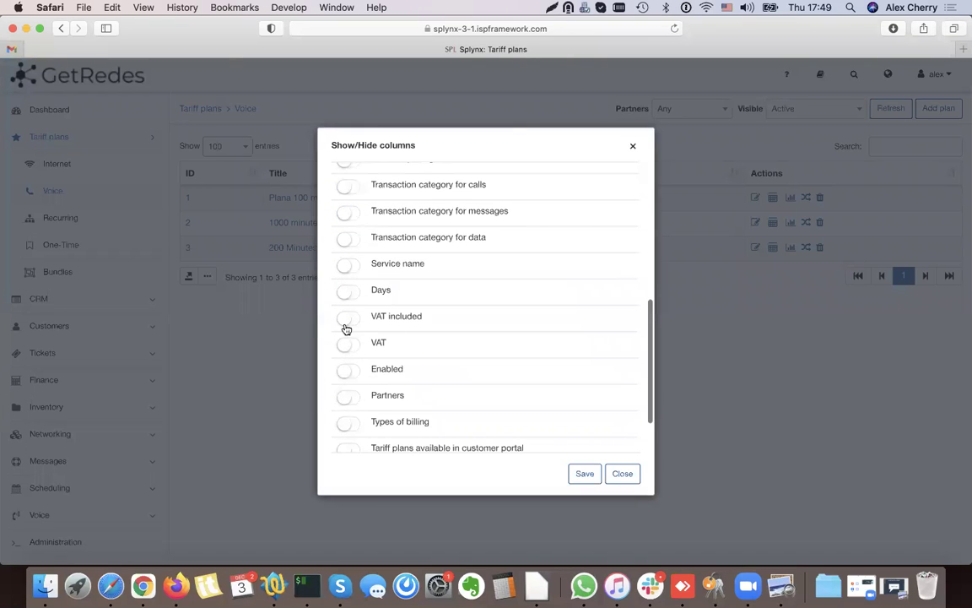
{"action": "left_click", "coordinate": [351, 319]}
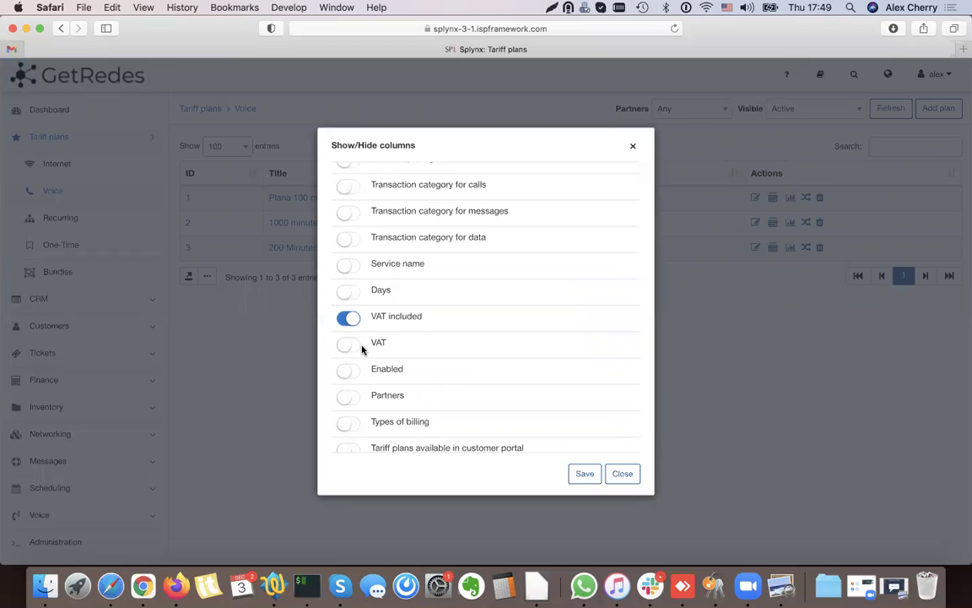
{"action": "scroll", "coordinate": [468, 362], "scroll_direction": "down", "scroll_amount": 2}
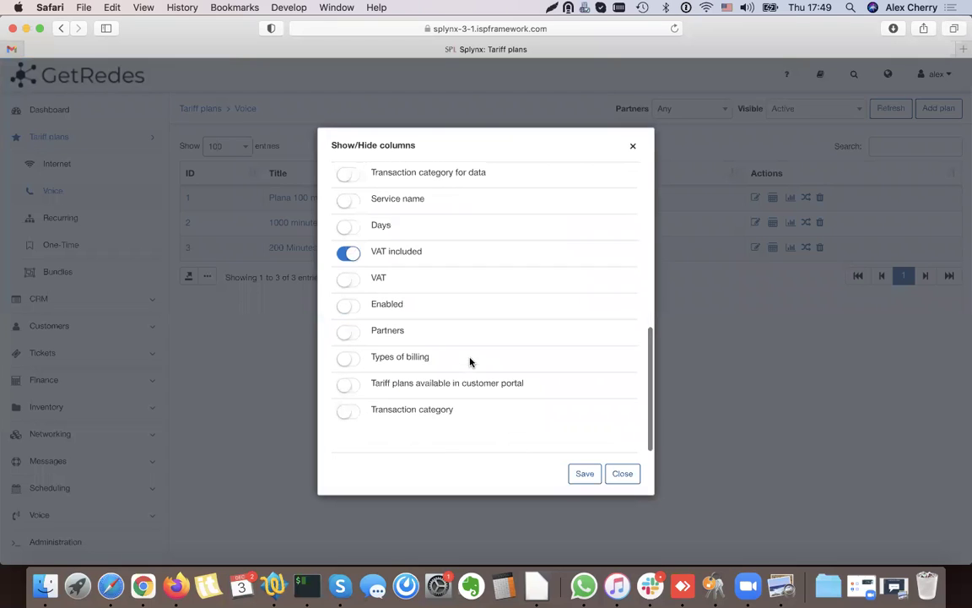
{"action": "left_click", "coordinate": [582, 481]}
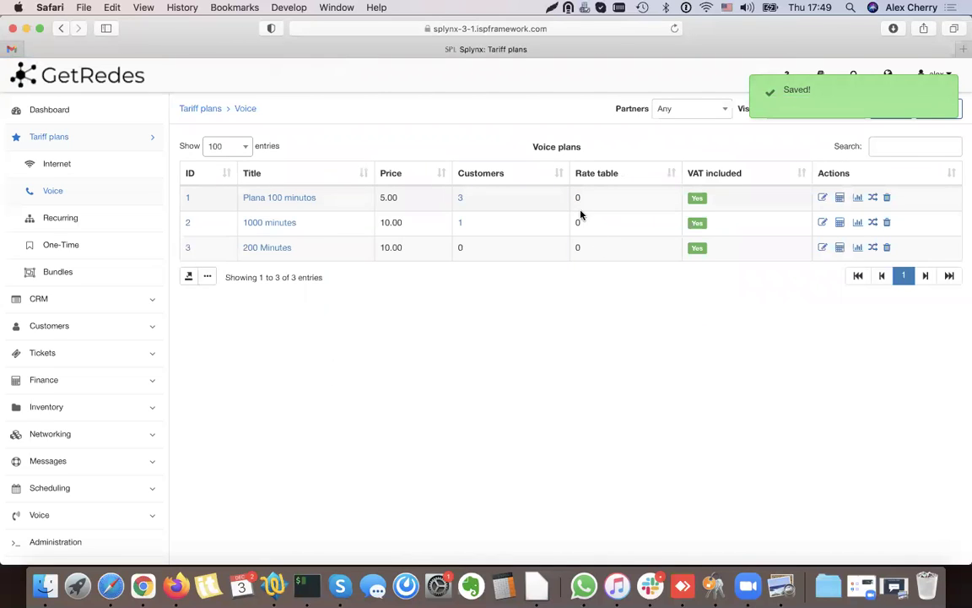
{"action": "double_click", "coordinate": [580, 199]}
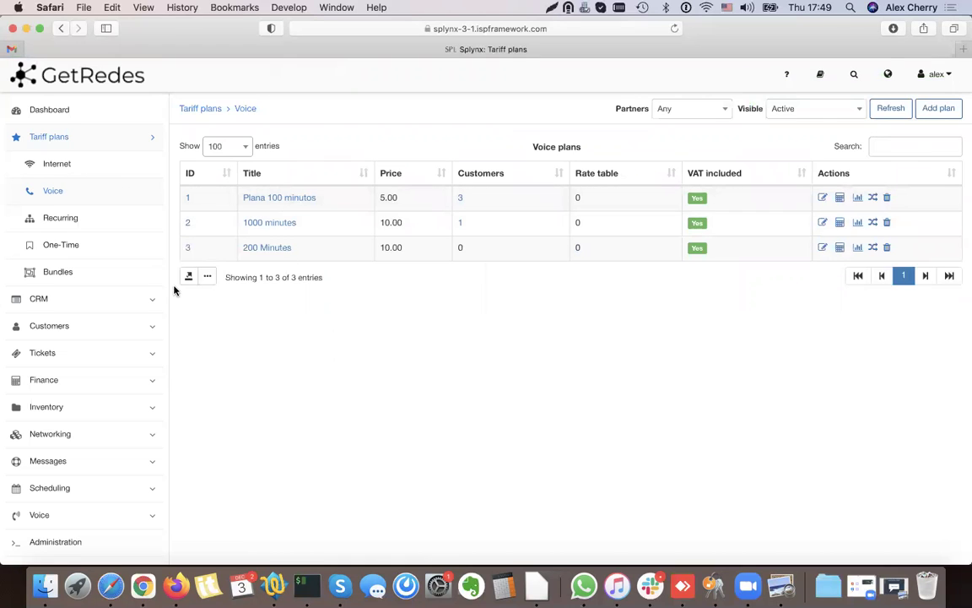
{"action": "left_click", "coordinate": [63, 217]}
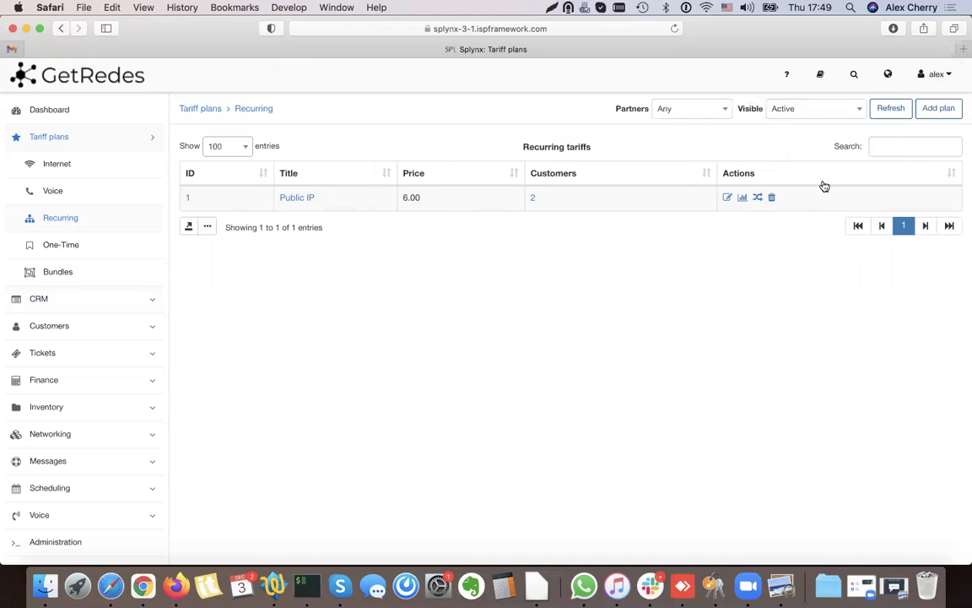
- Abandon a new Recurring plan form and view the One-Time tariffs (Installation, Router MK 2011)
{"action": "left_click", "coordinate": [942, 111]}
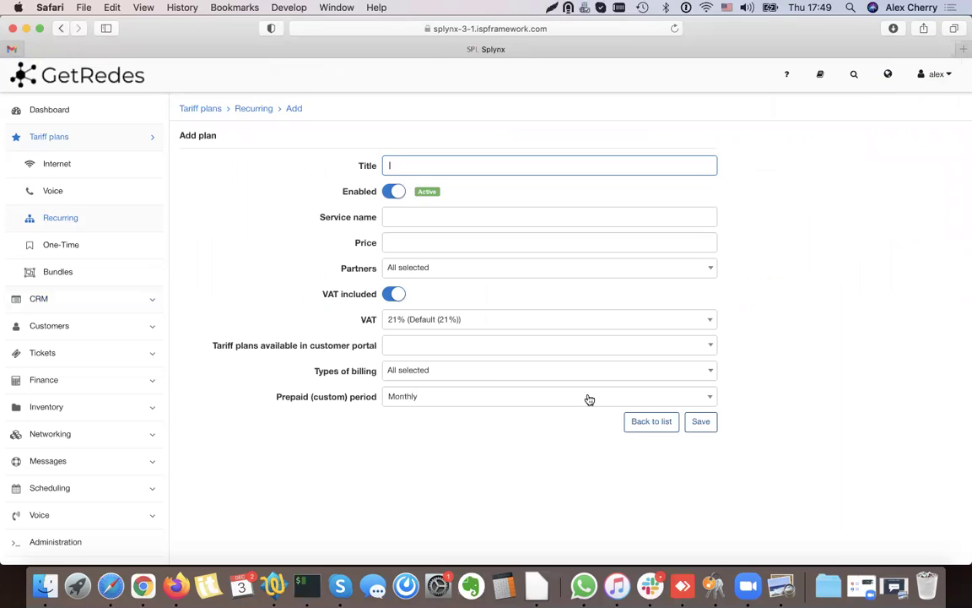
{"action": "left_click", "coordinate": [644, 425]}
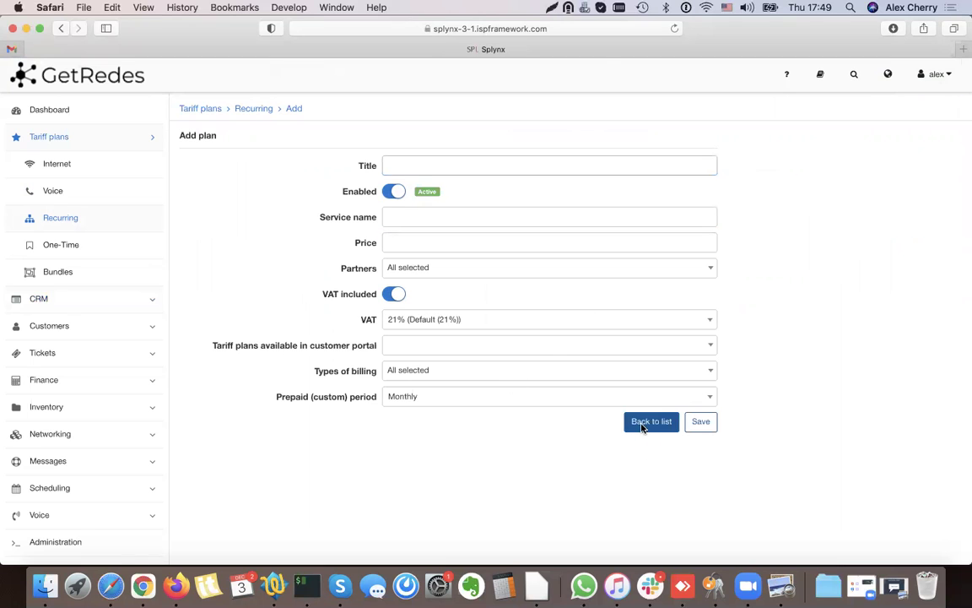
{"action": "left_click", "coordinate": [81, 242]}
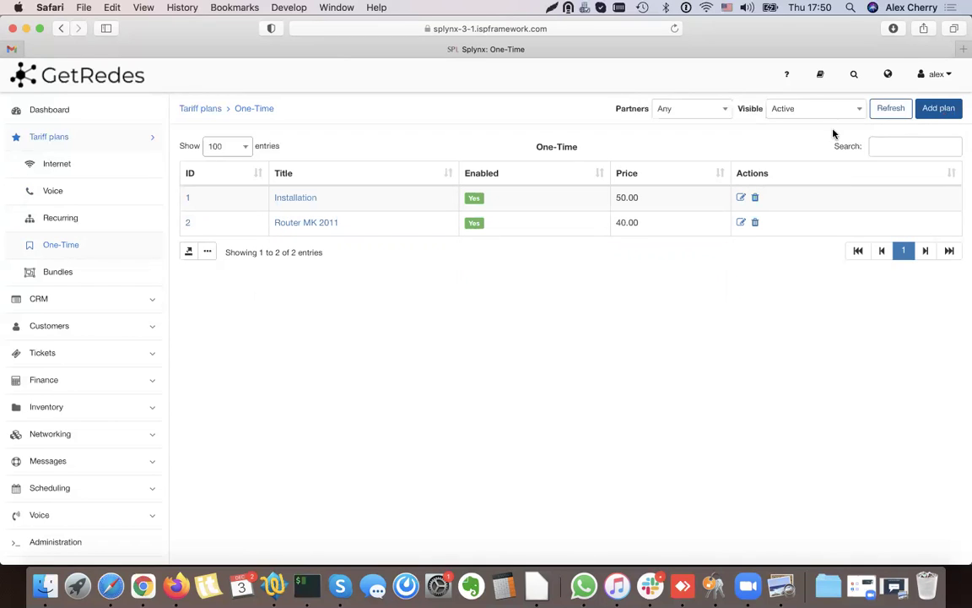
{"action": "left_click", "coordinate": [740, 199]}
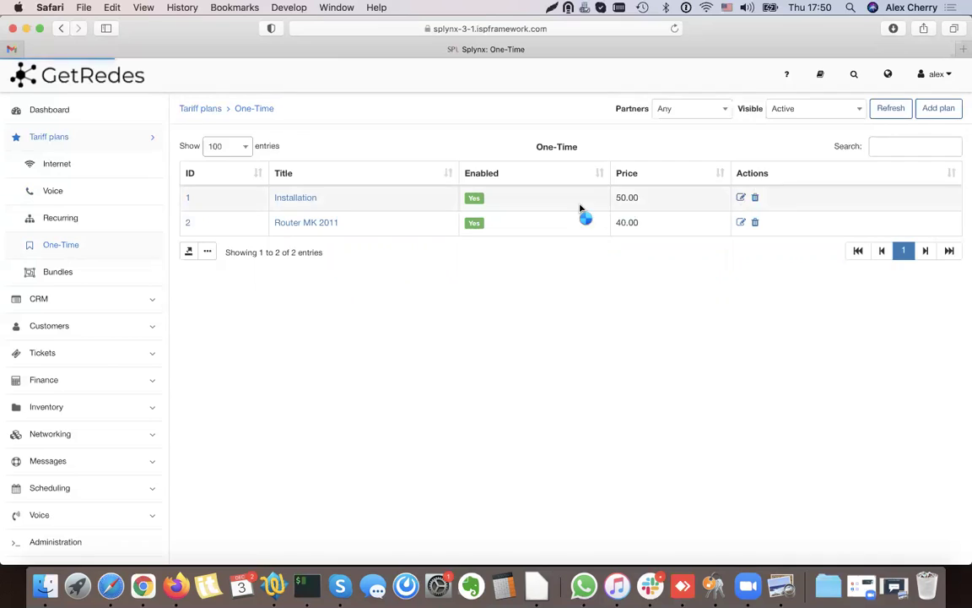
{"action": "left_click", "coordinate": [351, 160]}
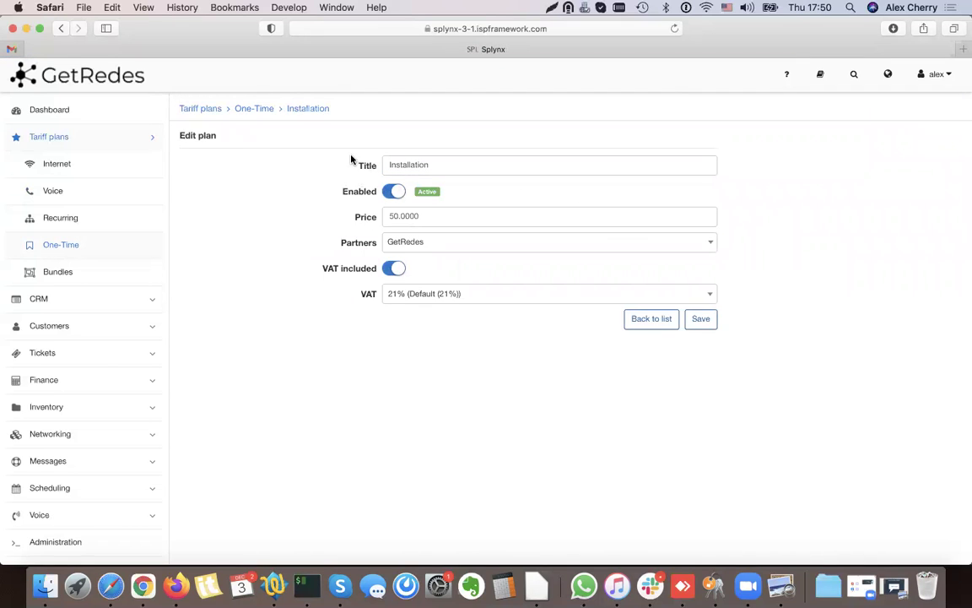
{"action": "left_click", "coordinate": [656, 324]}
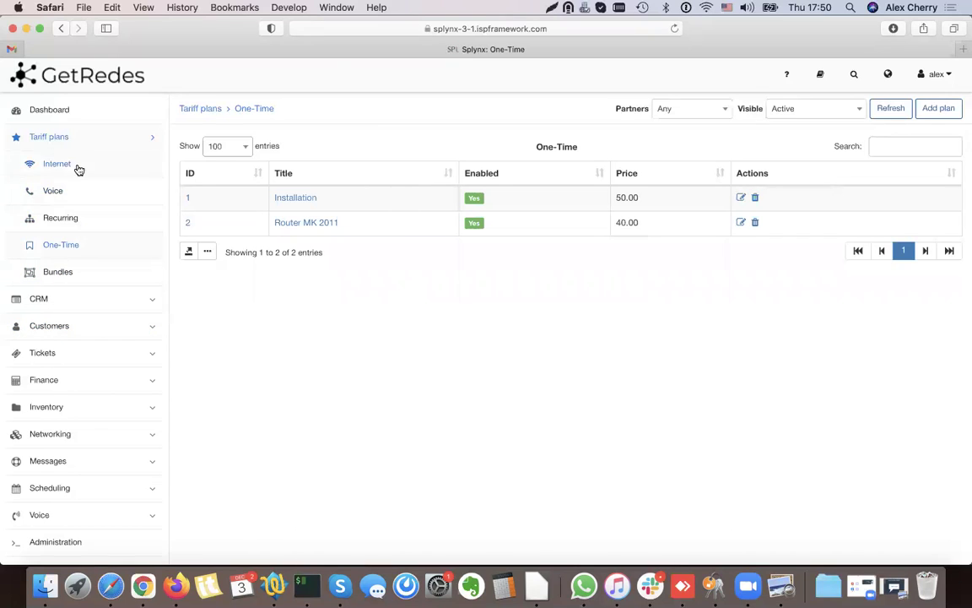
- Start a new customer from the customer list and generate a random password
{"action": "left_click", "coordinate": [52, 330]}
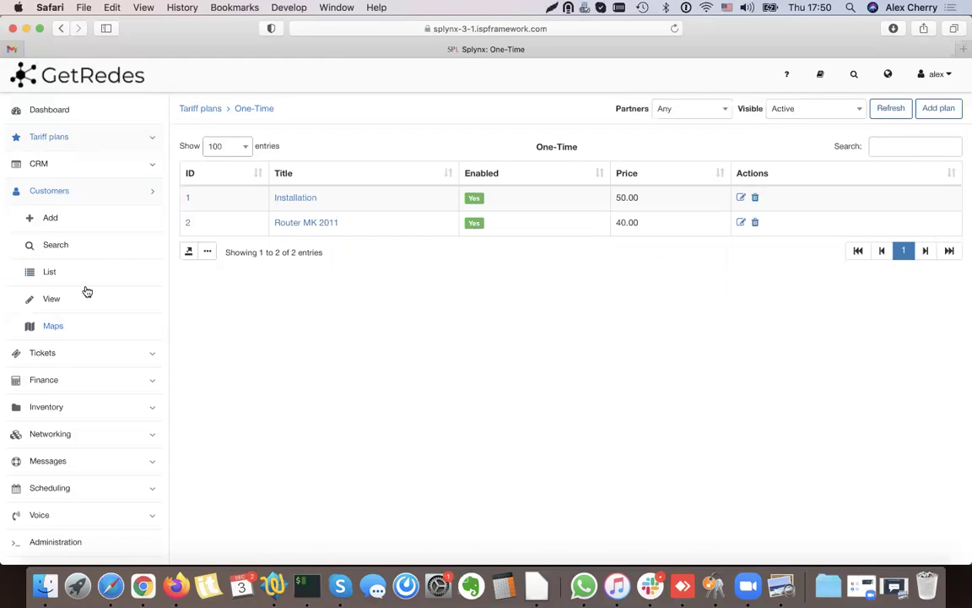
{"action": "left_click", "coordinate": [61, 270]}
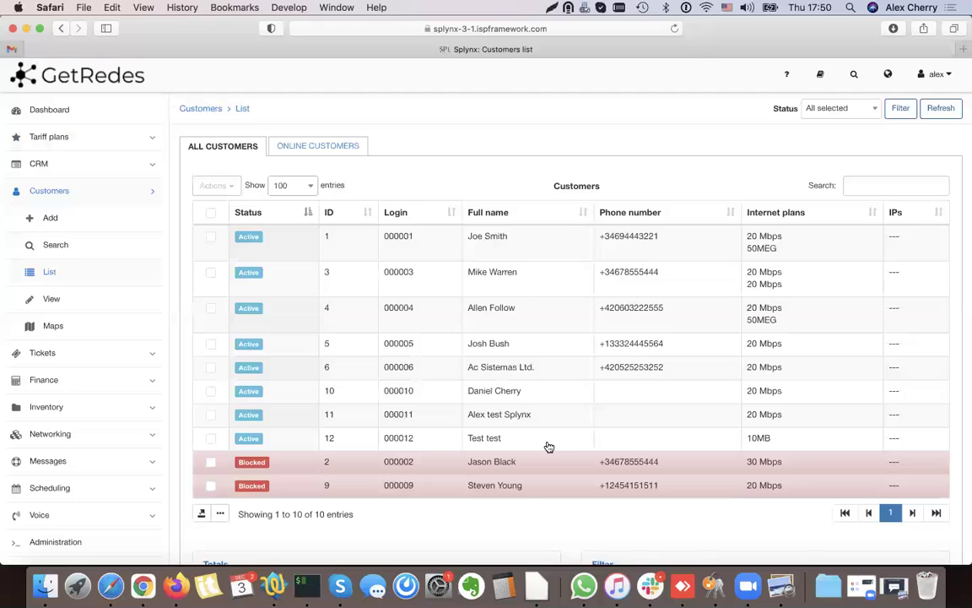
{"action": "left_click", "coordinate": [50, 217]}
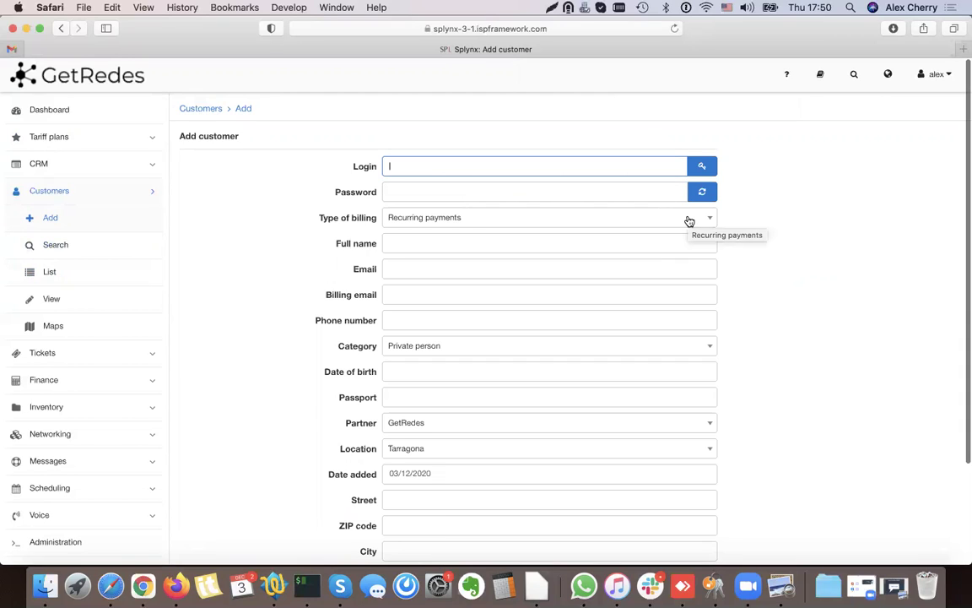
{"action": "type", "text": "L"}
{"action": "key", "text": "BackSpace"}
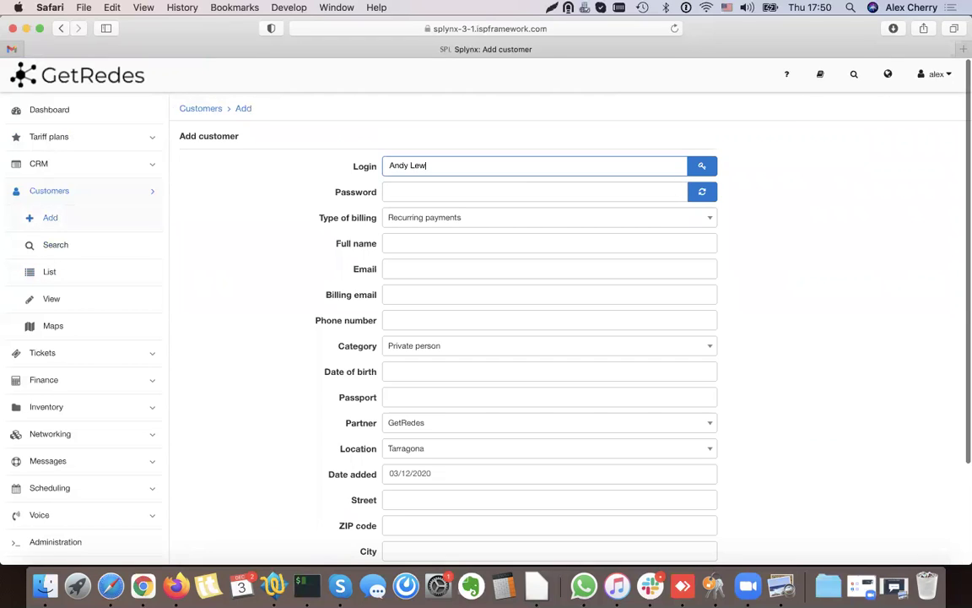
{"action": "left_click", "coordinate": [430, 187]}
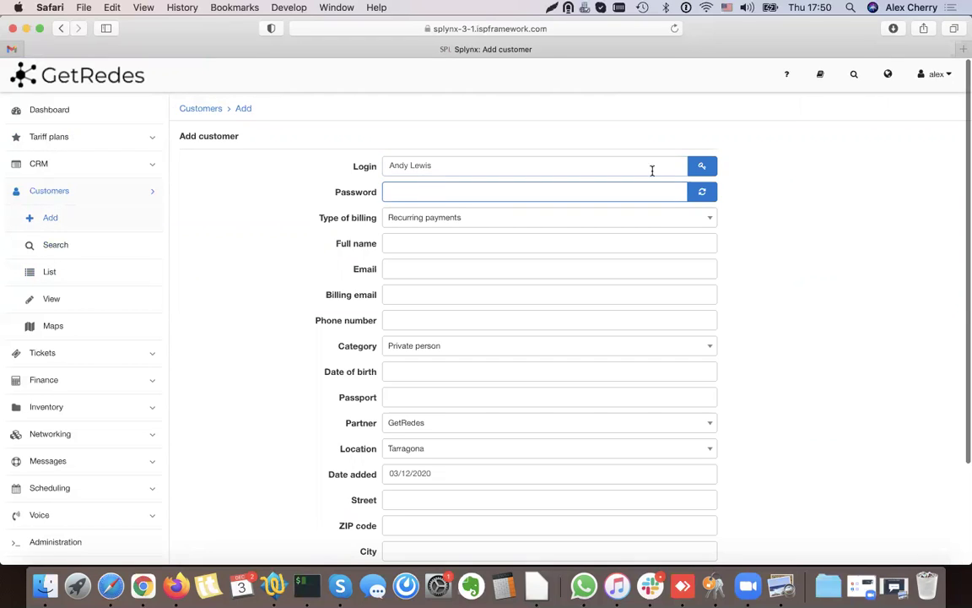
{"action": "left_click", "coordinate": [702, 192]}
- Move the customer's name into Full name and regenerate an automatic login
{"action": "triple_click", "coordinate": [471, 167]}
{"action": "key", "text": "super+x"}
{"action": "left_click", "coordinate": [418, 245]}
{"action": "key", "text": "super+v"}
{"action": "left_click", "coordinate": [702, 167]}
{"action": "double_click", "coordinate": [441, 164]}
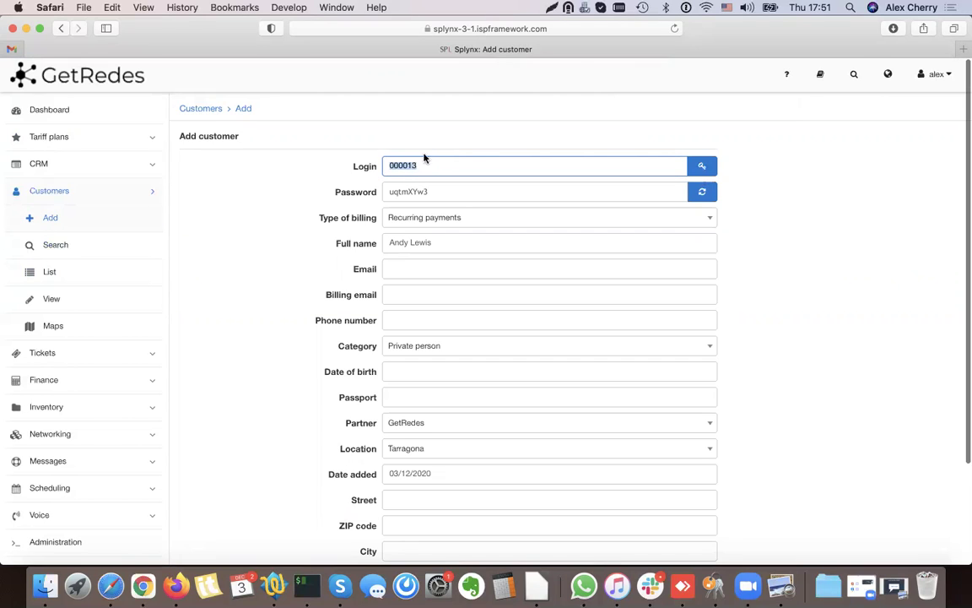
{"action": "type", "text": "m"}
{"action": "triple_click", "coordinate": [460, 164]}
{"action": "key", "text": "BackSpace"}
{"action": "left_click", "coordinate": [701, 165]}
- Enter the customer's e-mail, create the customer, and open their Services tab
{"action": "left_click", "coordinate": [406, 269]}
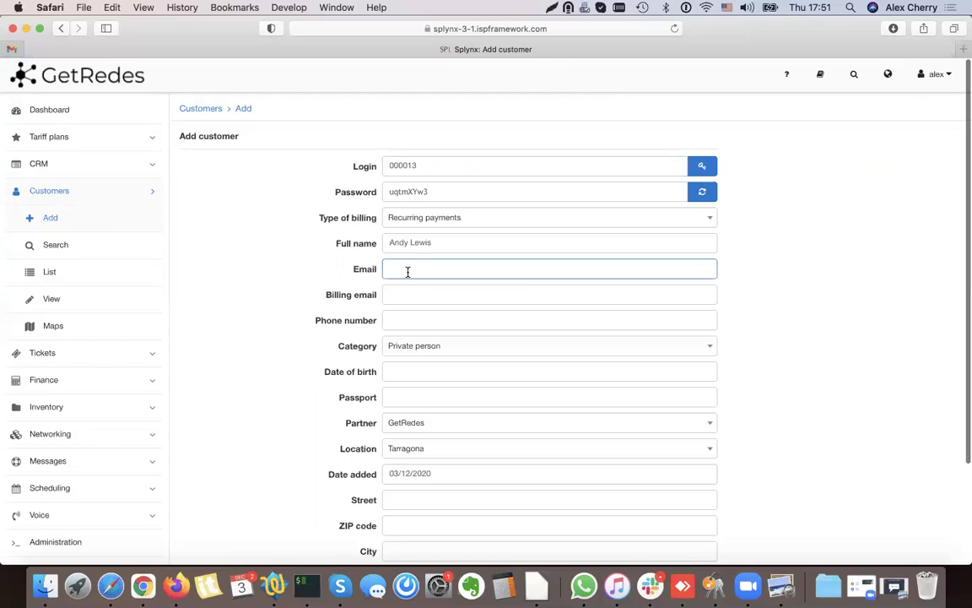
{"action": "left_click", "coordinate": [278, 329]}
{"action": "scroll", "coordinate": [278, 329], "scroll_direction": "down", "scroll_amount": 3}
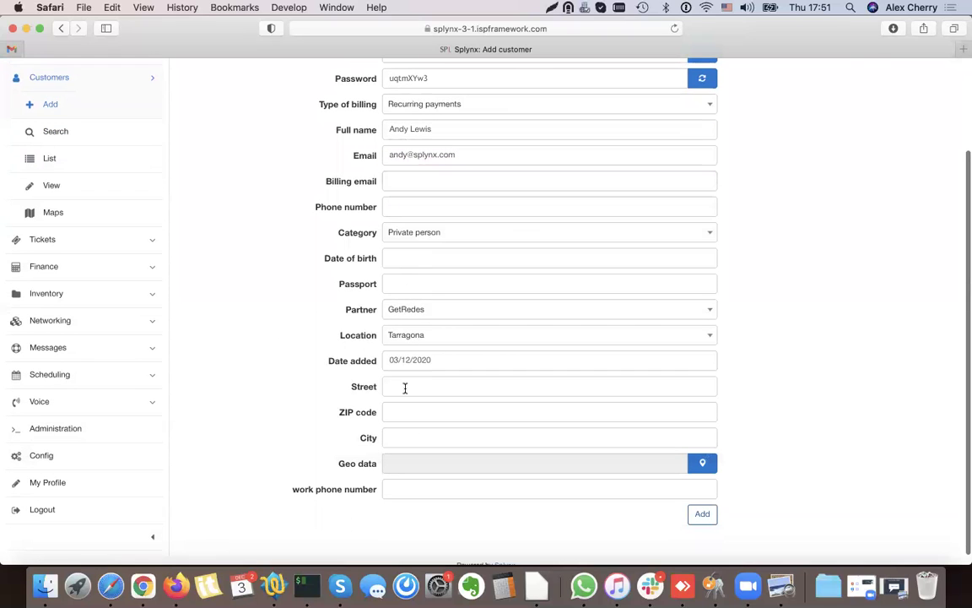
{"action": "left_click", "coordinate": [700, 515]}
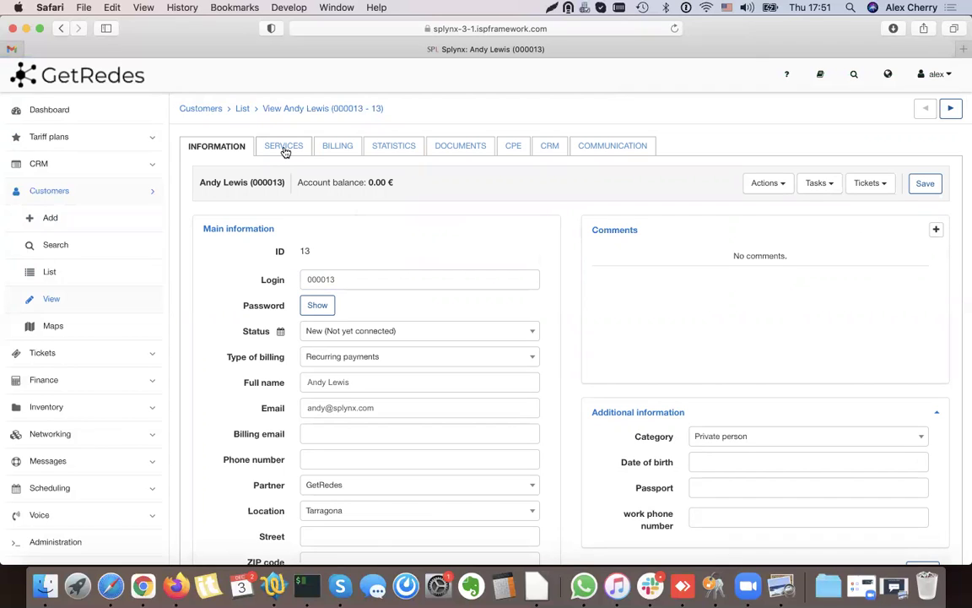
{"action": "left_click", "coordinate": [284, 148]}
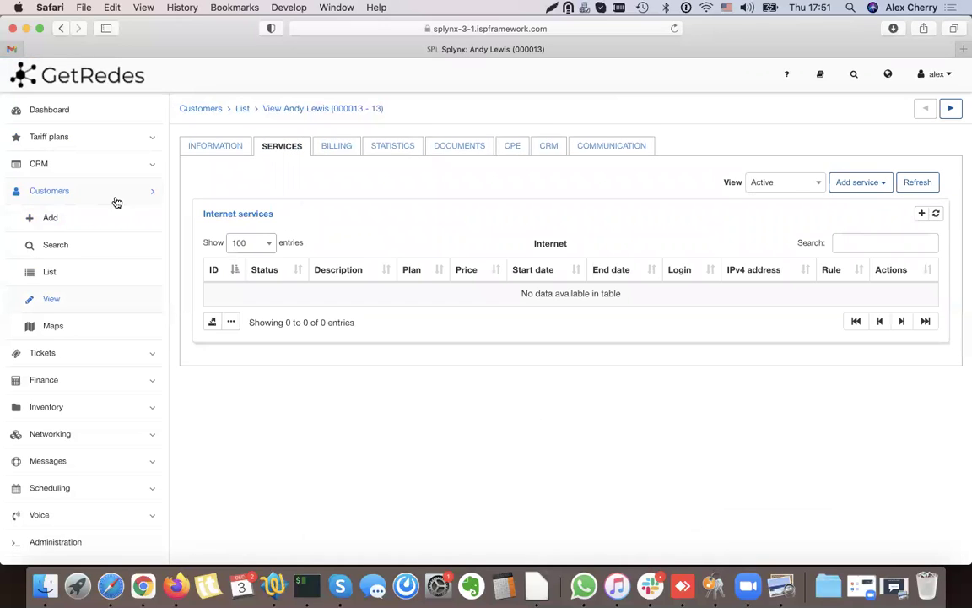
- Start a new Internet service for the customer using the 25MB plan at 30.00
{"action": "left_click", "coordinate": [861, 183]}
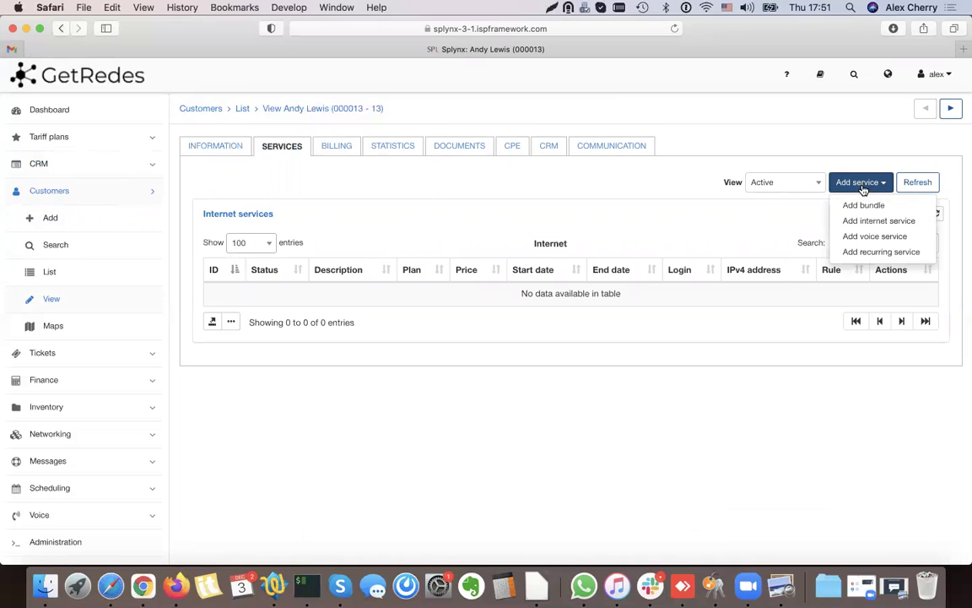
{"action": "left_click", "coordinate": [874, 220]}
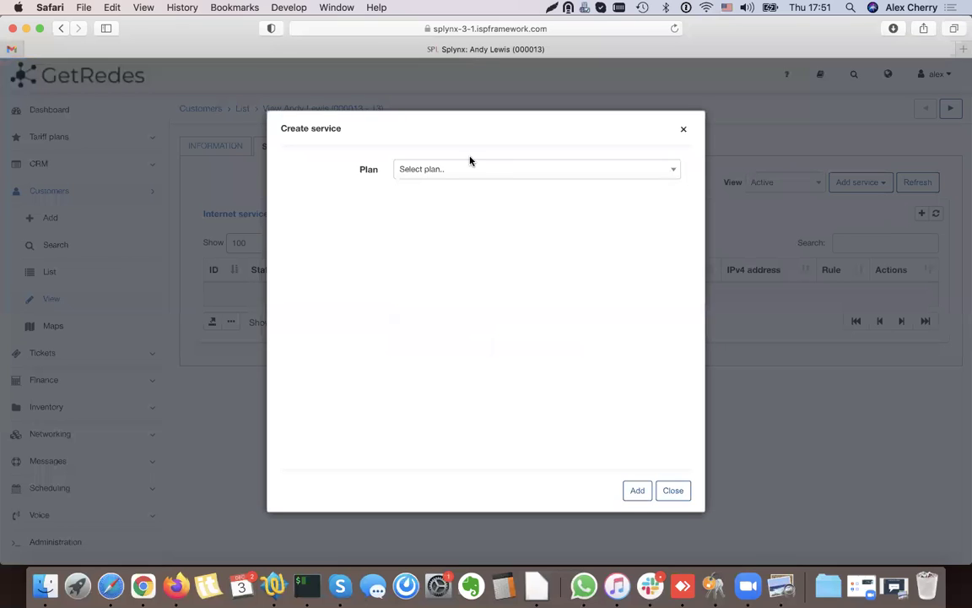
{"action": "left_click", "coordinate": [449, 170]}
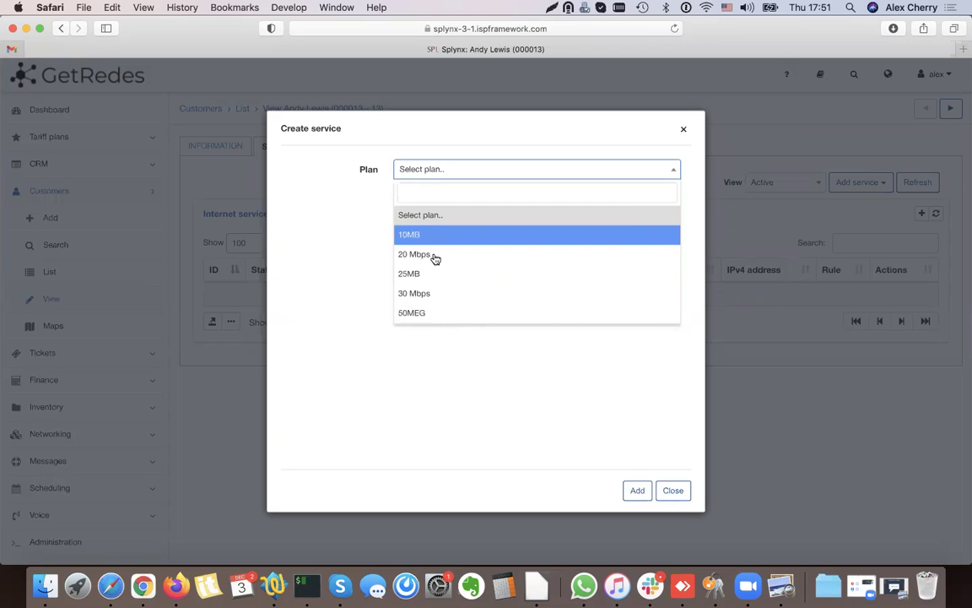
{"action": "left_click", "coordinate": [413, 275]}
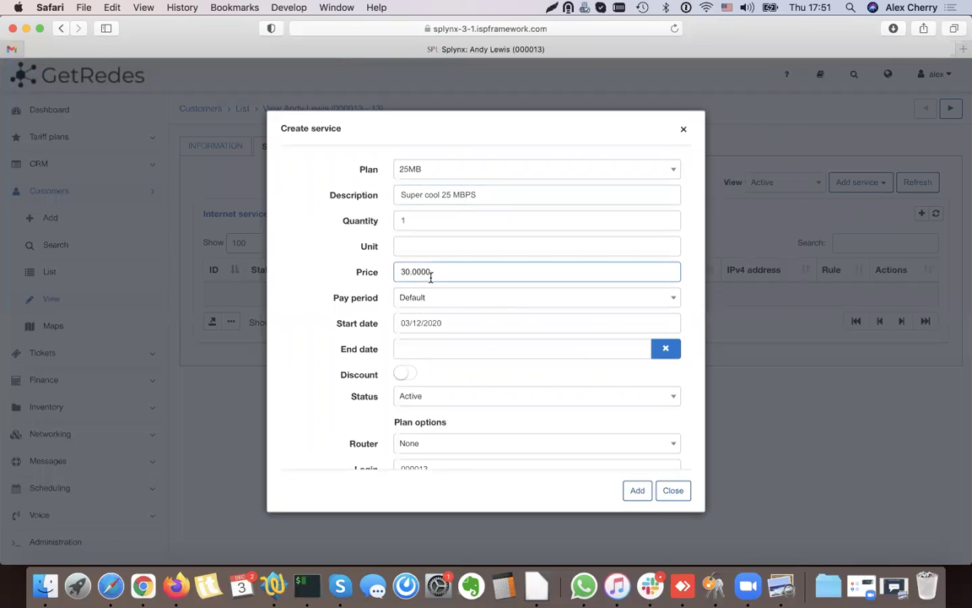
{"action": "double_click", "coordinate": [371, 273]}
{"action": "left_click", "coordinate": [428, 271]}
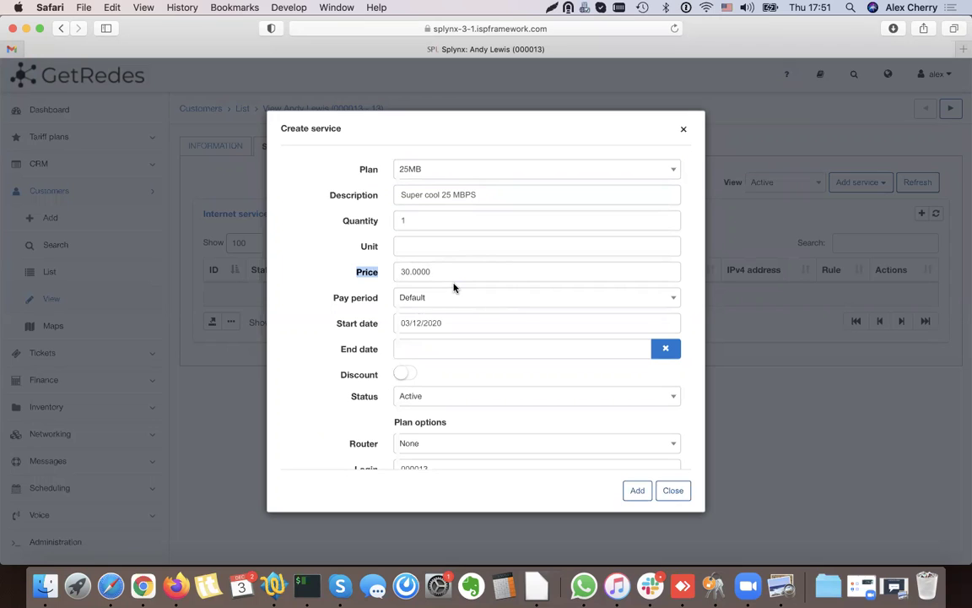
{"action": "double_click", "coordinate": [364, 298]}
- Set the service start date to 01/12/2020 and add the 25MB service
{"action": "triple_click", "coordinate": [381, 331]}
{"action": "left_click", "coordinate": [490, 323]}
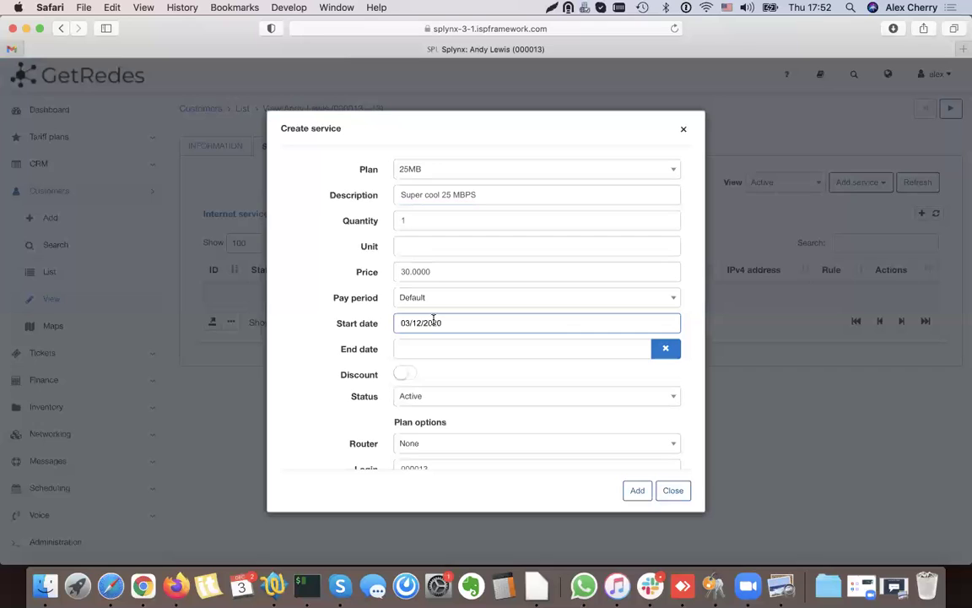
{"action": "left_click", "coordinate": [433, 318]}
{"action": "left_click", "coordinate": [437, 393]}
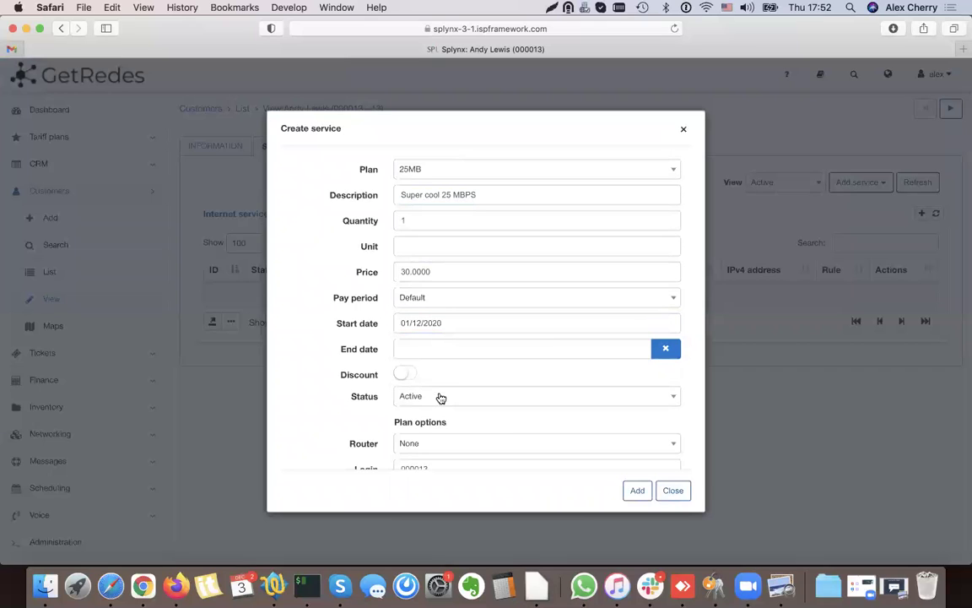
{"action": "left_click", "coordinate": [637, 492]}
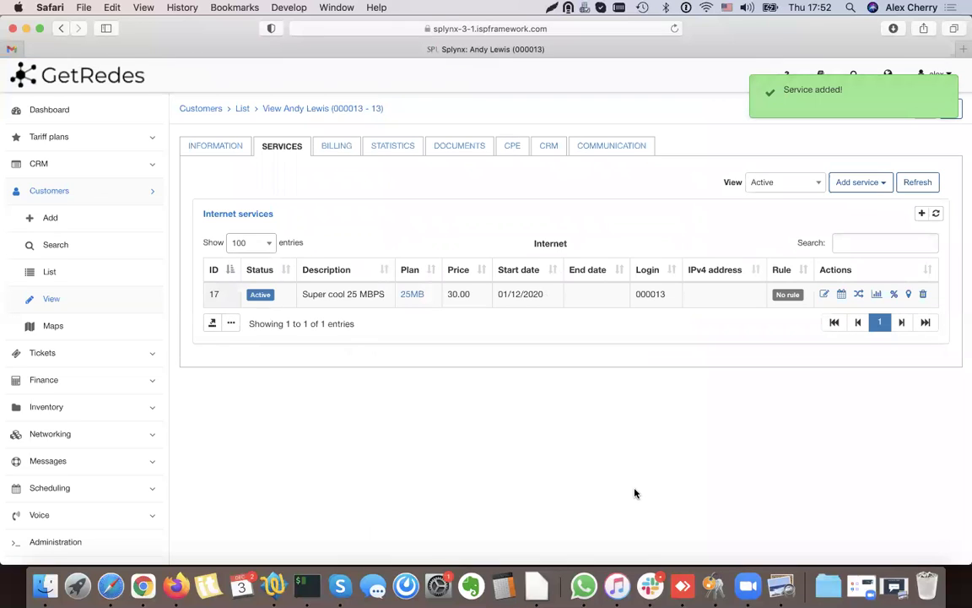
{"action": "left_click", "coordinate": [869, 184]}
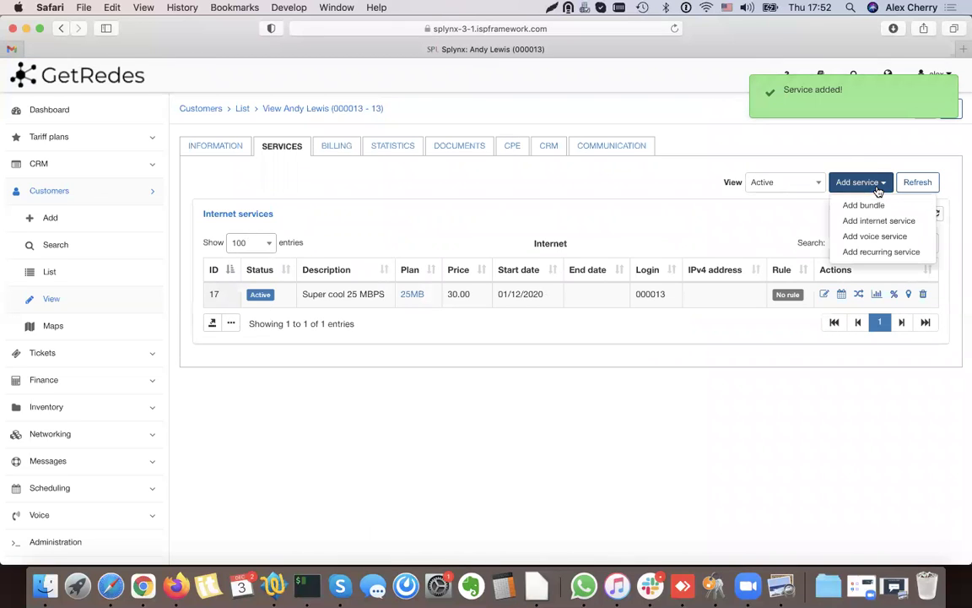
- Start a voice service on the 200 Minutes plan with start date 01/12/2020
{"action": "left_click", "coordinate": [874, 237]}
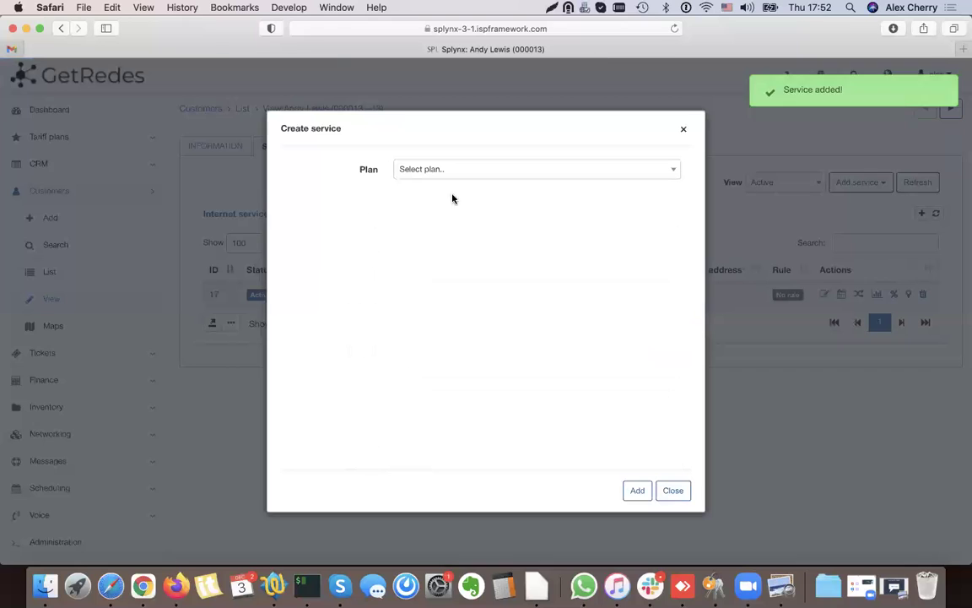
{"action": "left_click", "coordinate": [439, 169]}
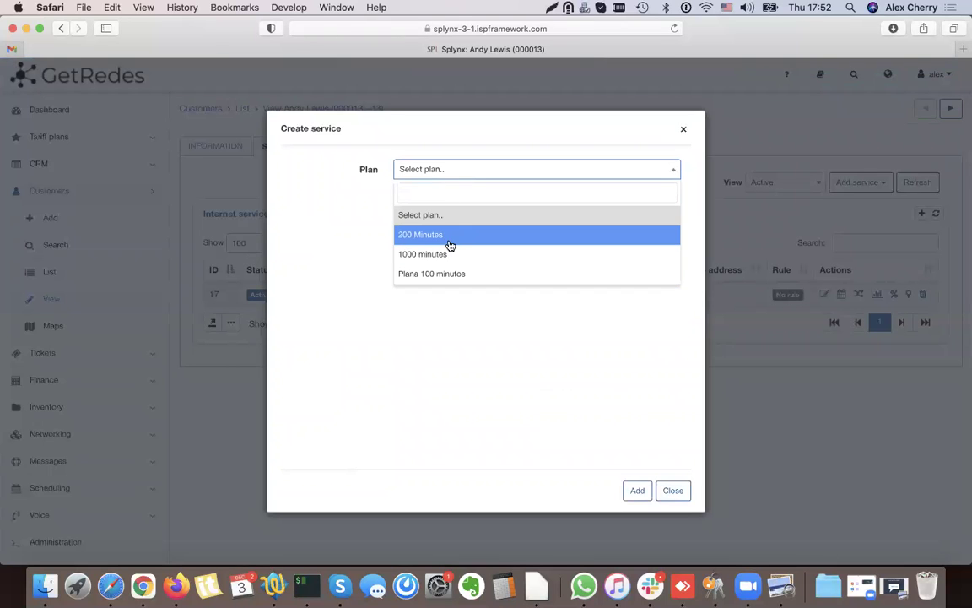
{"action": "left_click", "coordinate": [450, 236]}
{"action": "scroll", "coordinate": [531, 270], "scroll_direction": "down", "scroll_amount": 1}
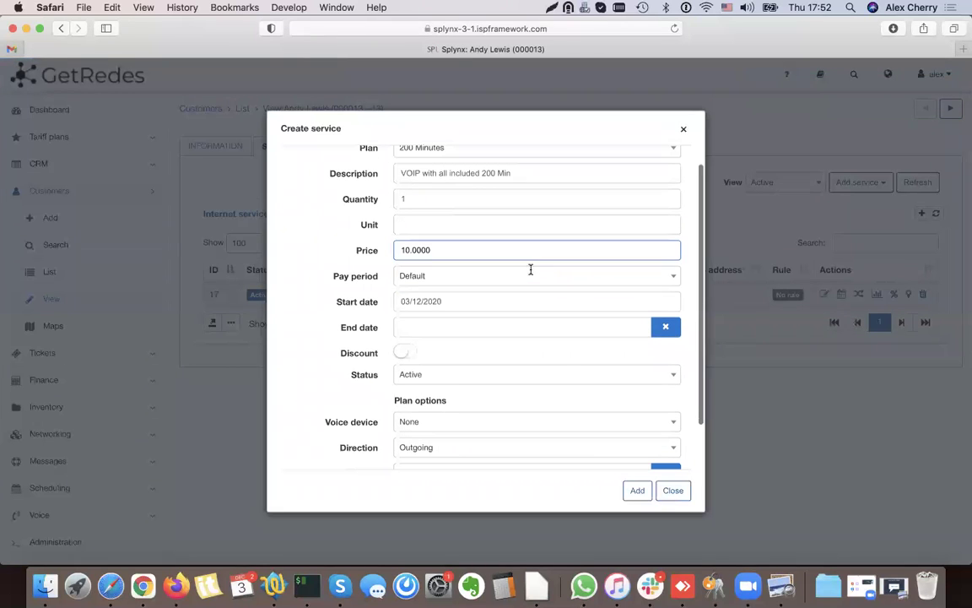
{"action": "left_click", "coordinate": [436, 300]}
{"action": "left_click", "coordinate": [435, 371]}
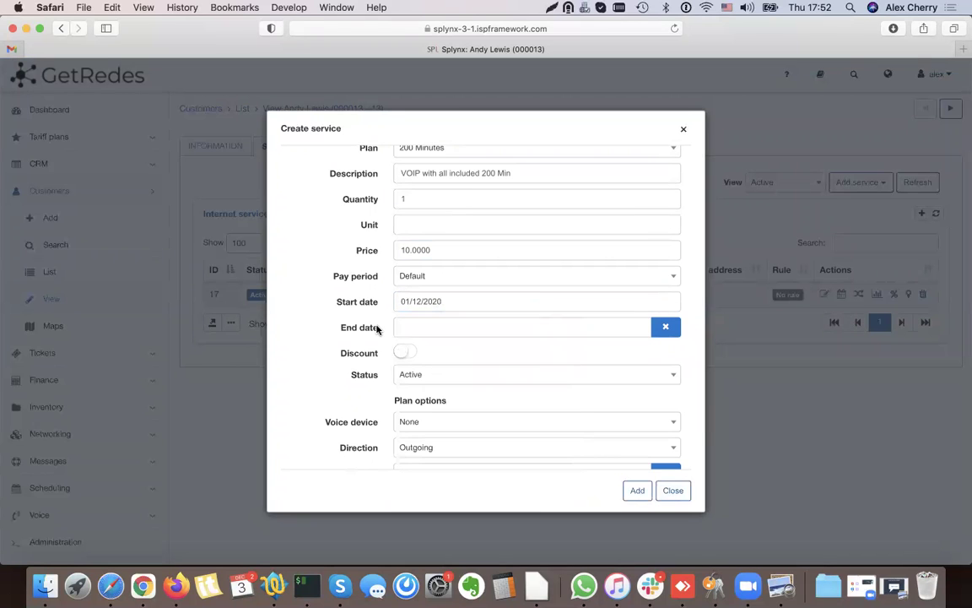
{"action": "triple_click", "coordinate": [341, 303]}
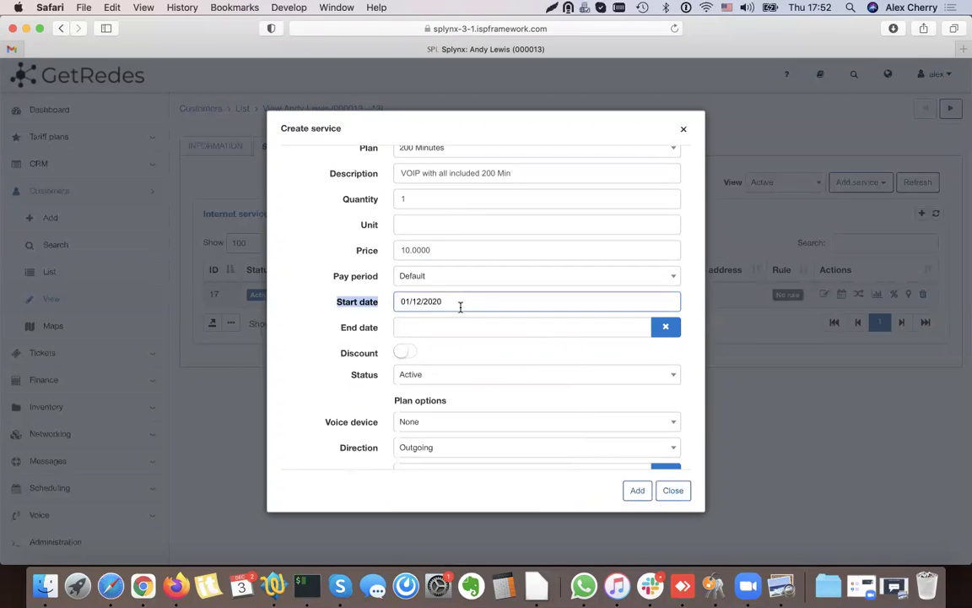
{"action": "left_click", "coordinate": [407, 249]}
{"action": "left_click", "coordinate": [338, 259]}
{"action": "scroll", "coordinate": [337, 259], "scroll_direction": "down", "scroll_amount": 1}
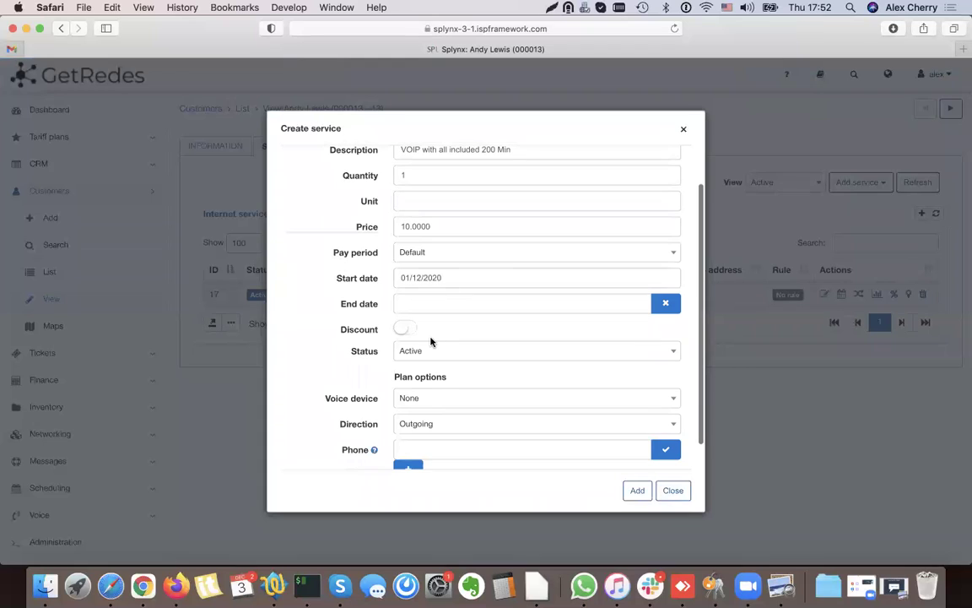
{"action": "scroll", "coordinate": [426, 343], "scroll_direction": "down", "scroll_amount": 1}
- Enter the customer's phone number, accept the new number mask, and add the voice service
{"action": "left_click", "coordinate": [409, 422]}
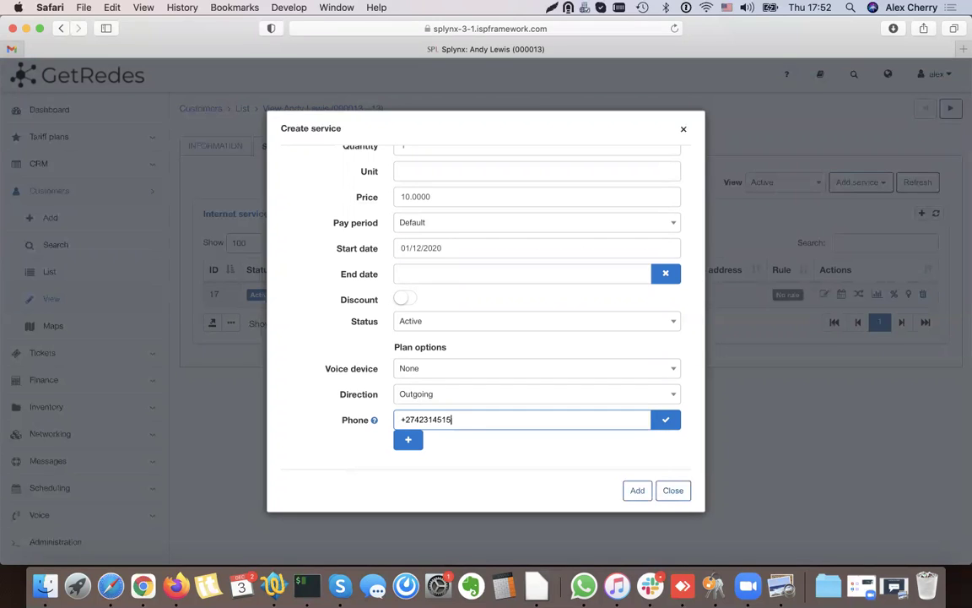
{"action": "left_click", "coordinate": [667, 419]}
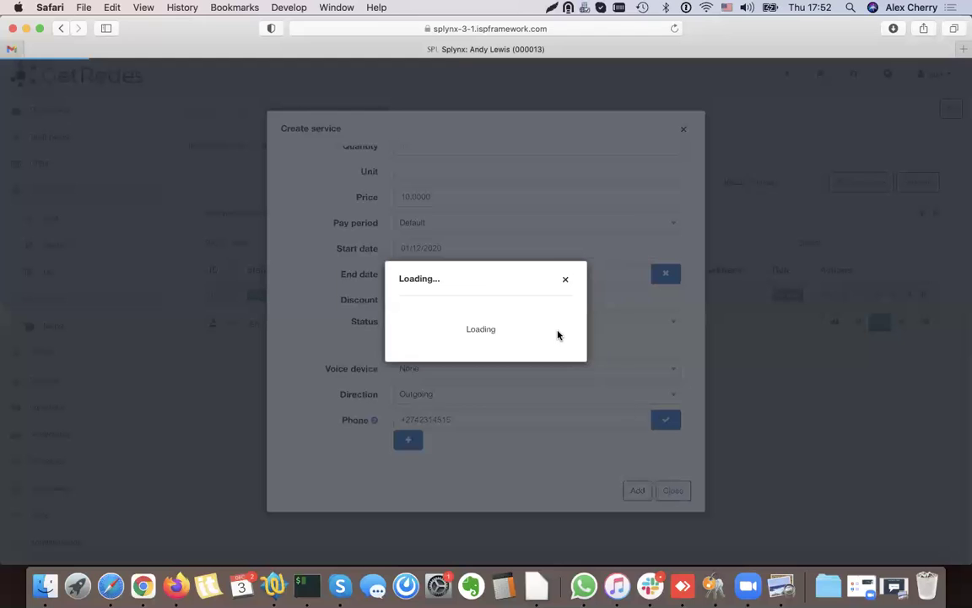
{"action": "left_click", "coordinate": [537, 391]}
{"action": "left_click", "coordinate": [639, 492]}
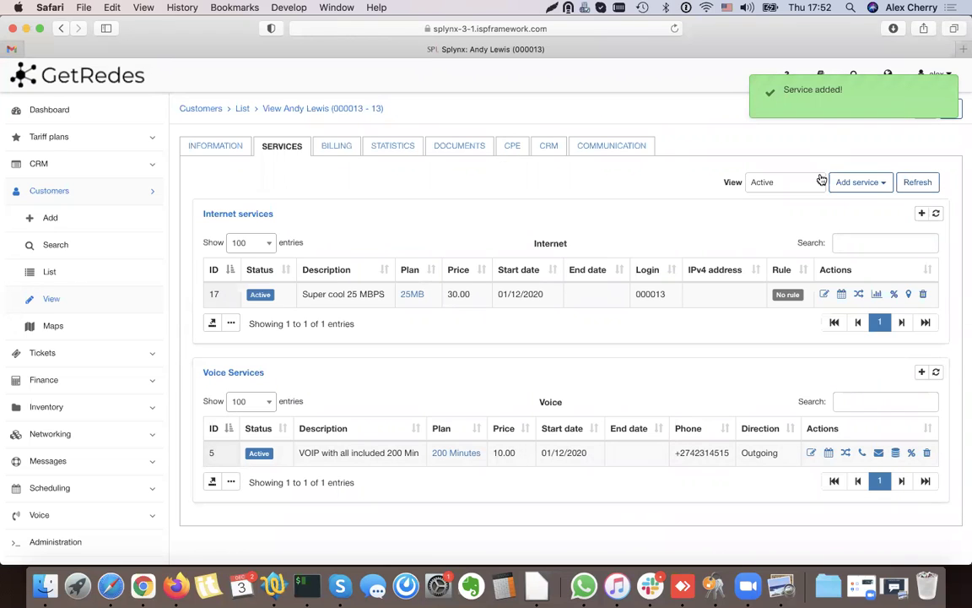
{"action": "left_click", "coordinate": [874, 182]}
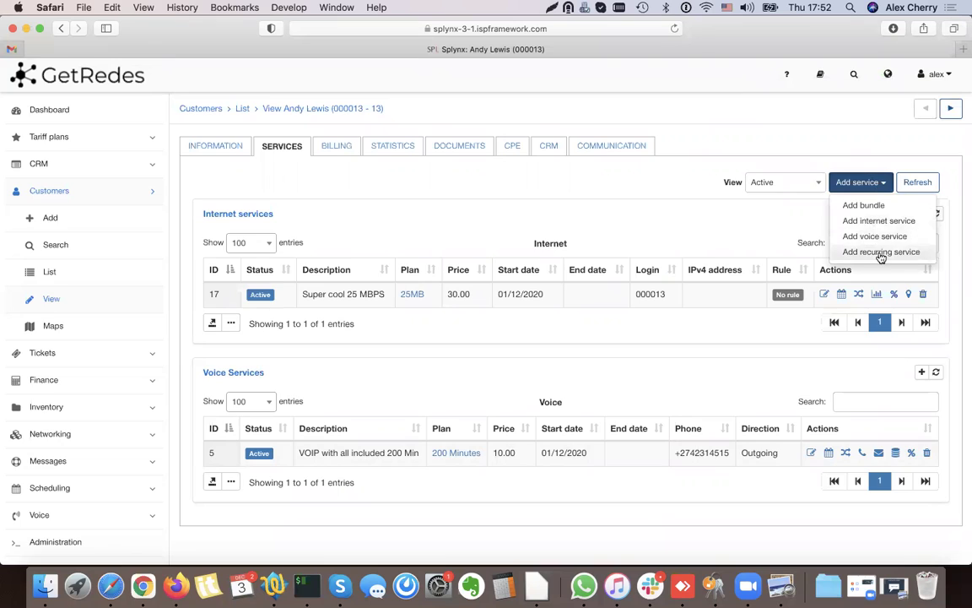
- Add a recurring Public IP service priced 4 instead of 6.0000, starting 01/12/2020
{"action": "left_click", "coordinate": [878, 252]}
{"action": "left_click", "coordinate": [422, 170]}
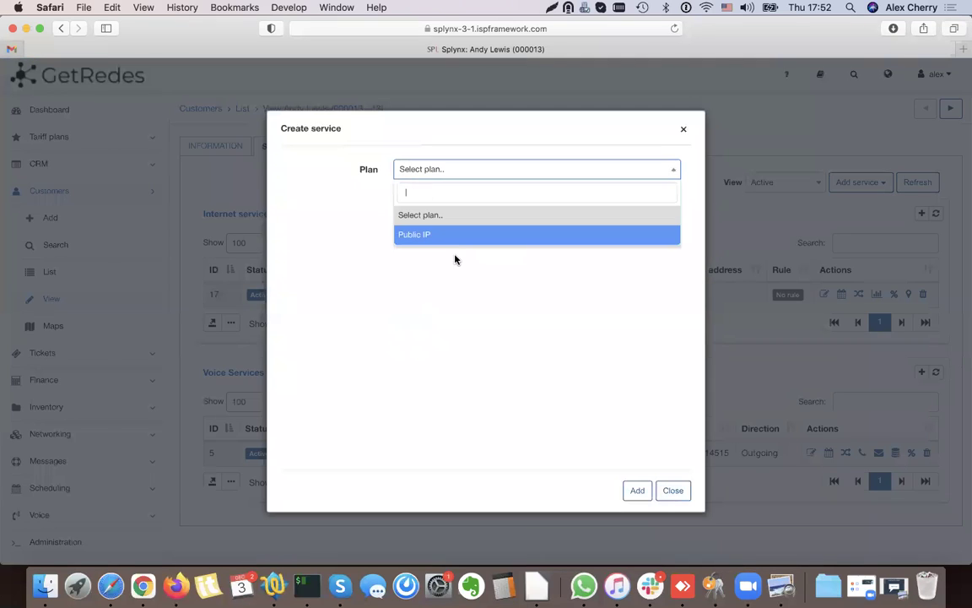
{"action": "left_click", "coordinate": [449, 240]}
{"action": "left_click", "coordinate": [413, 265]}
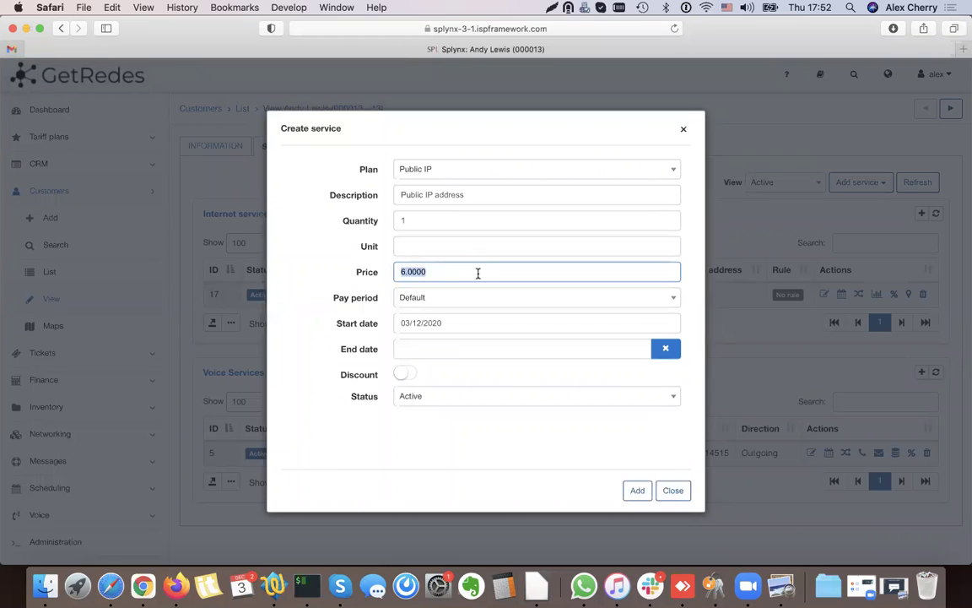
{"action": "type", "text": "4"}
{"action": "left_click", "coordinate": [379, 281]}
{"action": "left_click", "coordinate": [413, 270]}
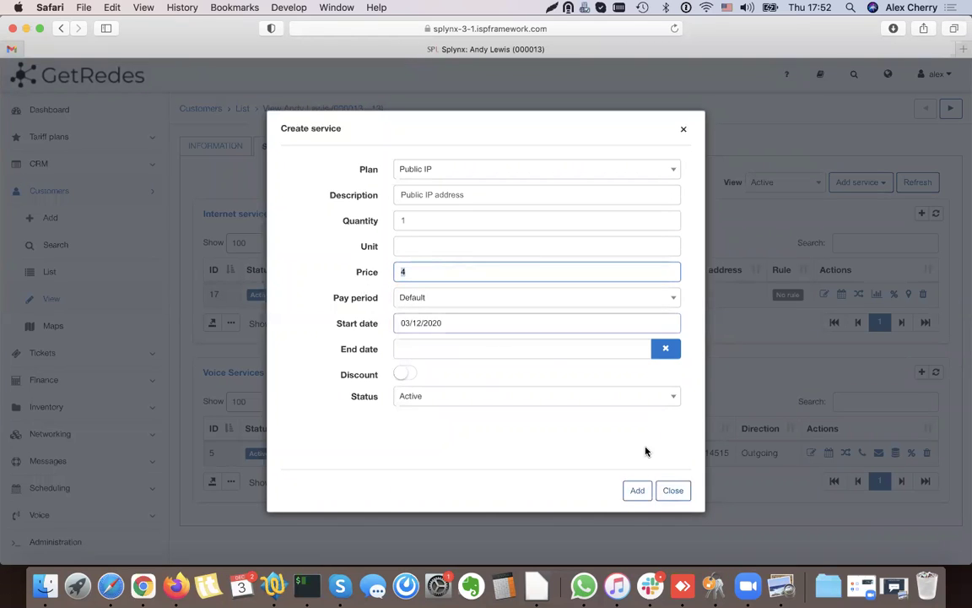
{"action": "left_click", "coordinate": [422, 323]}
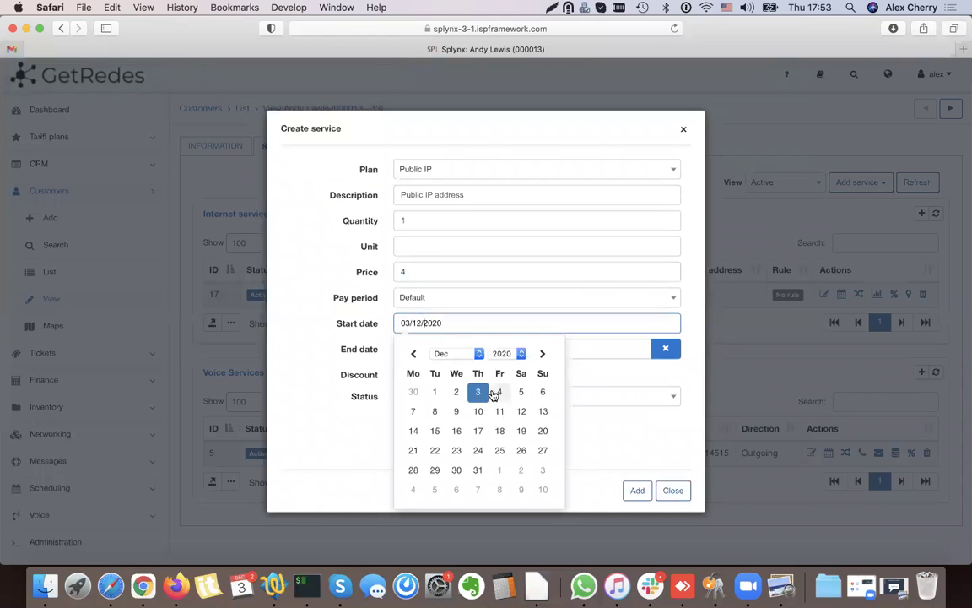
{"action": "left_click", "coordinate": [646, 492]}
{"action": "scroll", "coordinate": [660, 393], "scroll_direction": "down", "scroll_amount": 5}
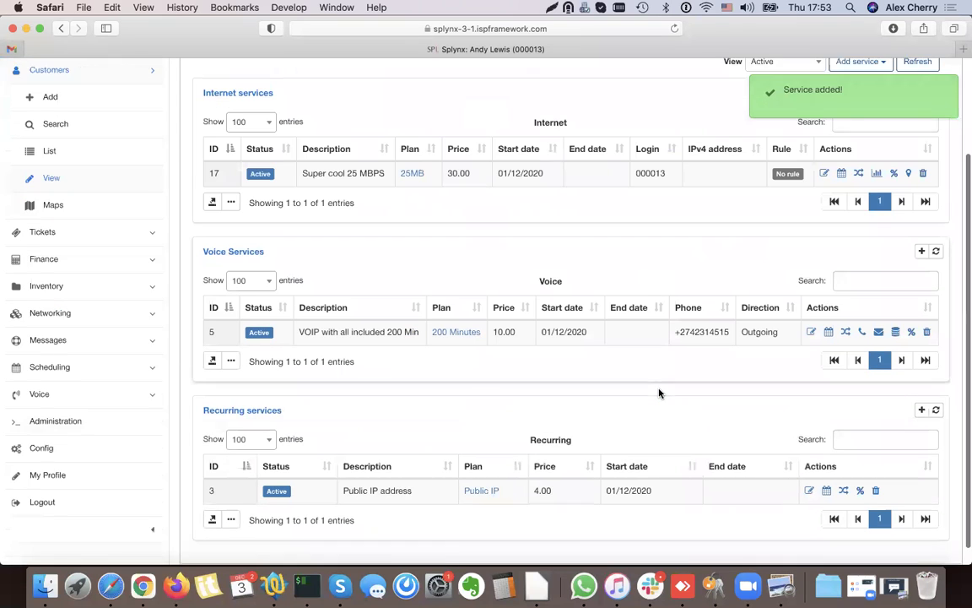
{"action": "scroll", "coordinate": [412, 496], "scroll_direction": "up", "scroll_amount": 5}
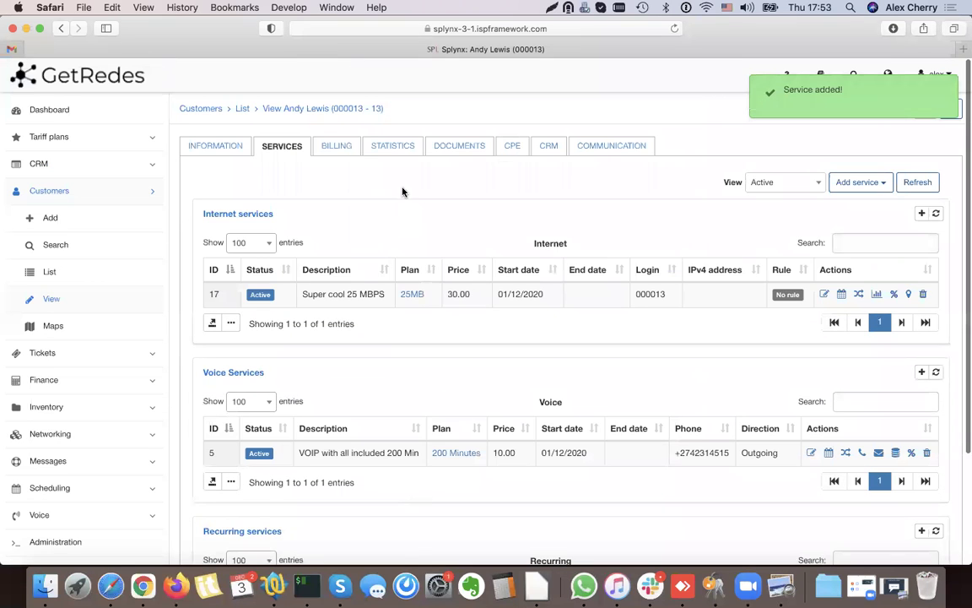
{"action": "left_click", "coordinate": [341, 147]}
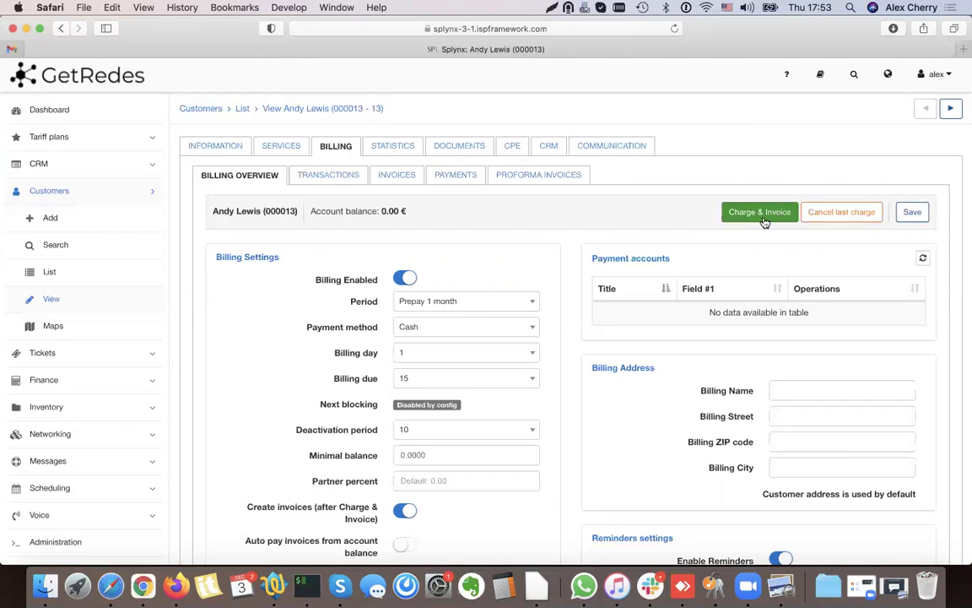
- Start a recurring invoice for the customer with transaction date 03/12/2020
{"action": "left_click", "coordinate": [396, 177]}
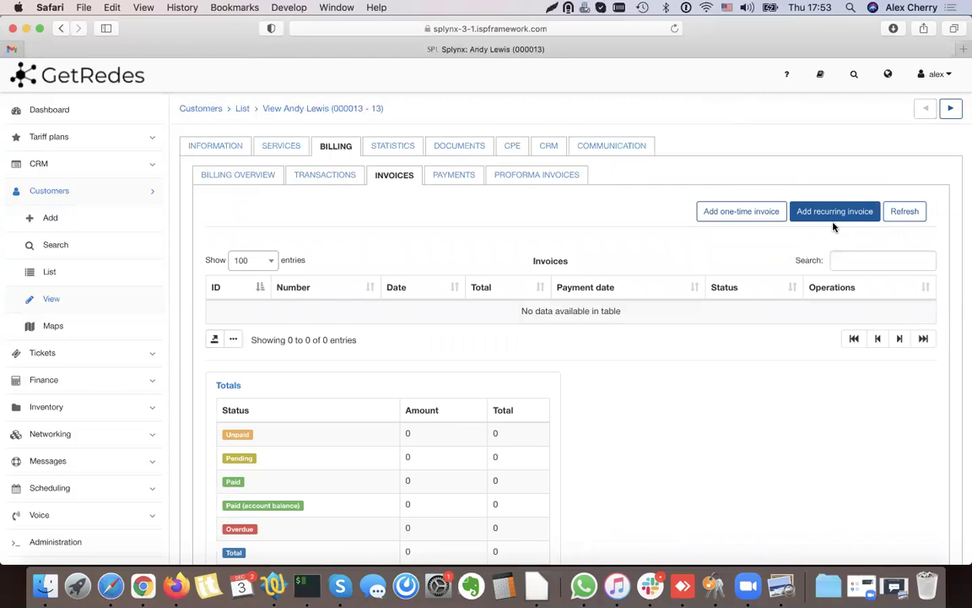
{"action": "left_click", "coordinate": [830, 215]}
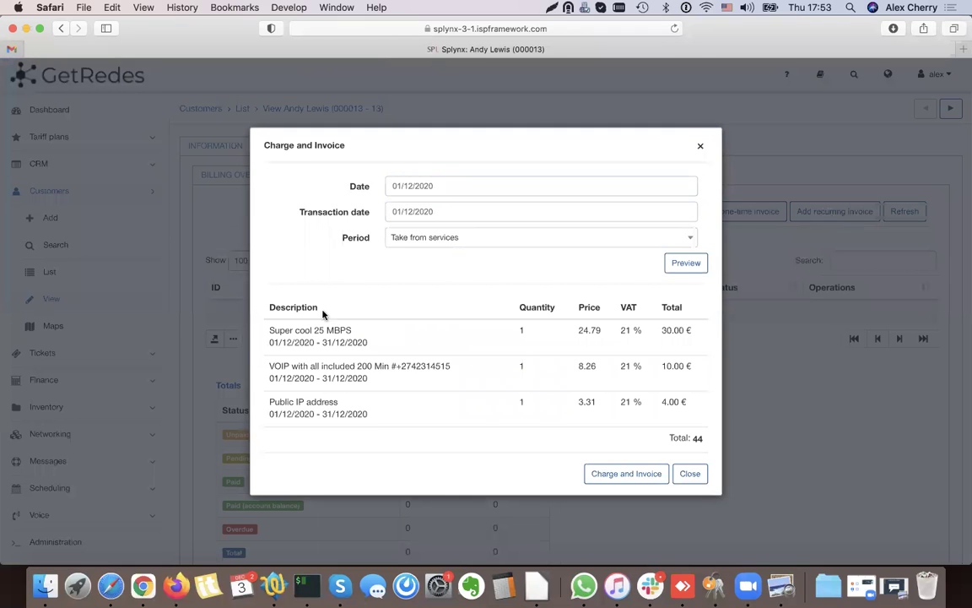
{"action": "left_click", "coordinate": [433, 179]}
{"action": "left_click", "coordinate": [450, 183]}
{"action": "left_click", "coordinate": [372, 204]}
{"action": "left_click", "coordinate": [441, 212]}
{"action": "left_click", "coordinate": [423, 211]}
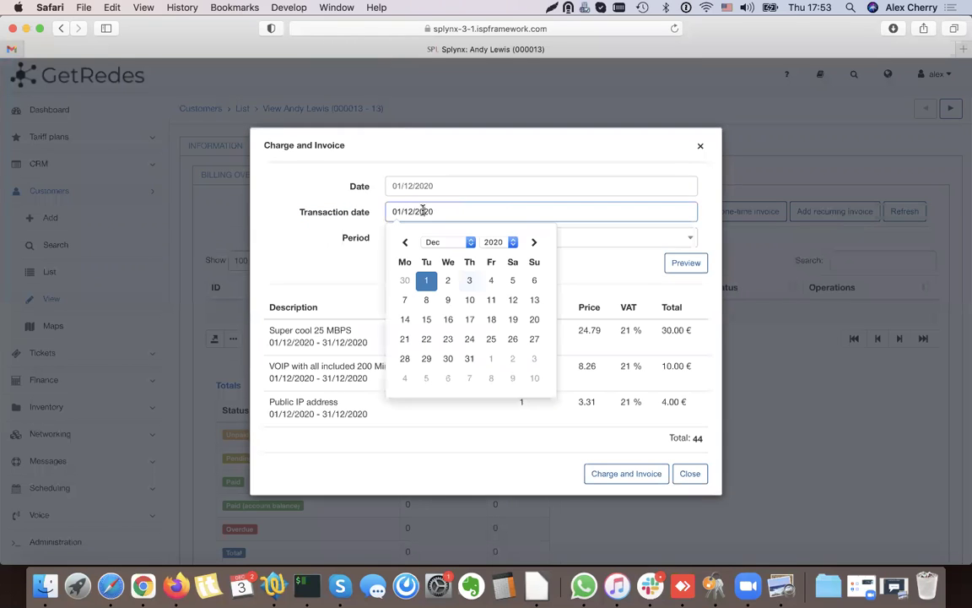
{"action": "left_click", "coordinate": [467, 280]}
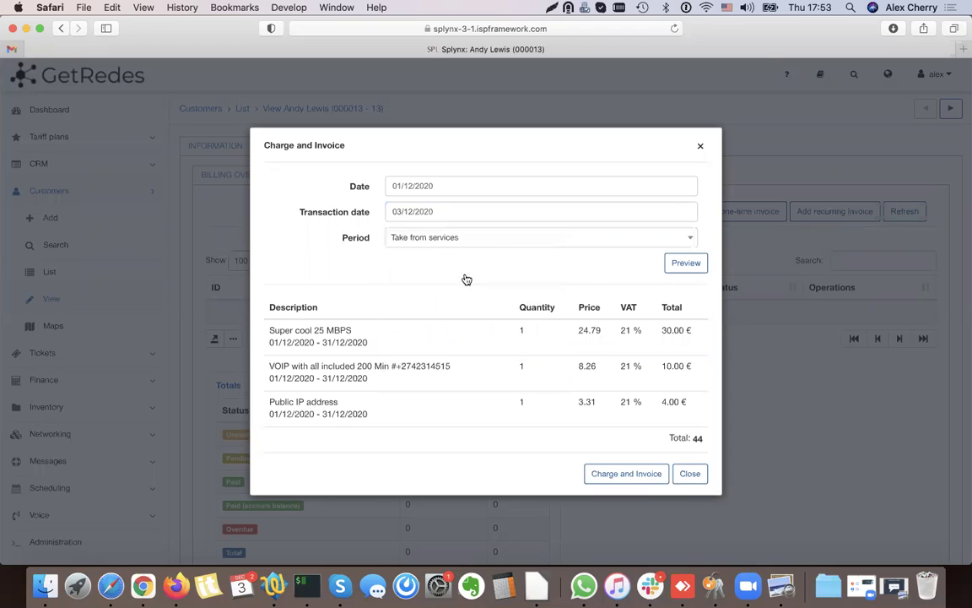
{"action": "left_click", "coordinate": [367, 266]}
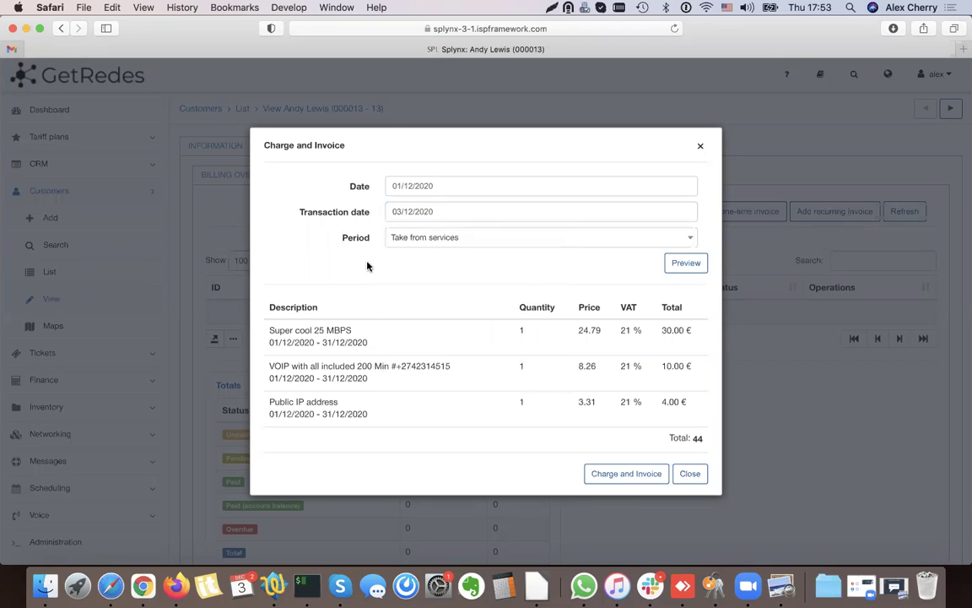
- Confirm the 44 total, charge and invoice the services, and return to Invoices
{"action": "scroll", "coordinate": [694, 397], "scroll_direction": "down", "scroll_amount": 1}
{"action": "double_click", "coordinate": [698, 413]}
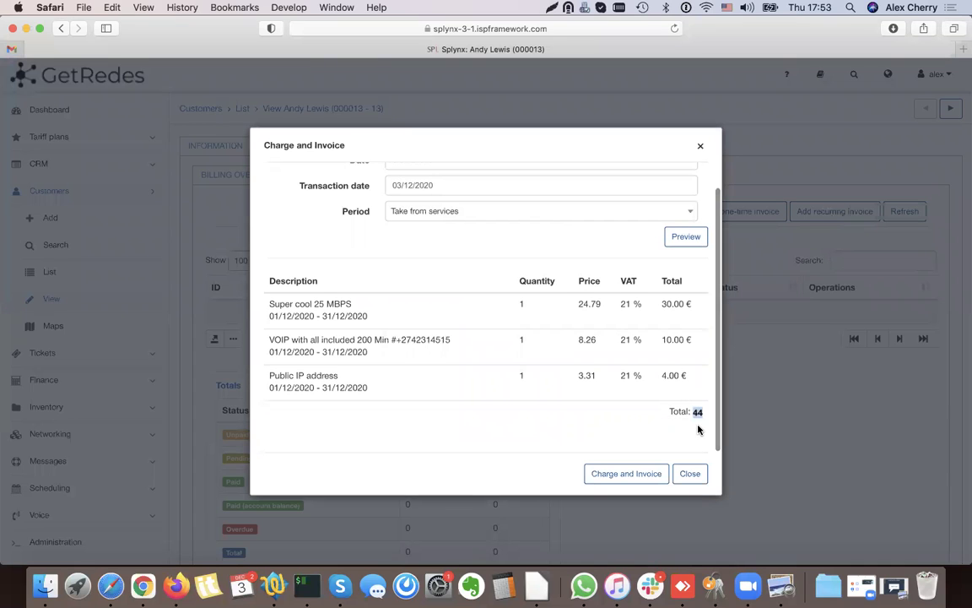
{"action": "scroll", "coordinate": [698, 427], "scroll_direction": "up", "scroll_amount": 1}
{"action": "left_click", "coordinate": [626, 474]}
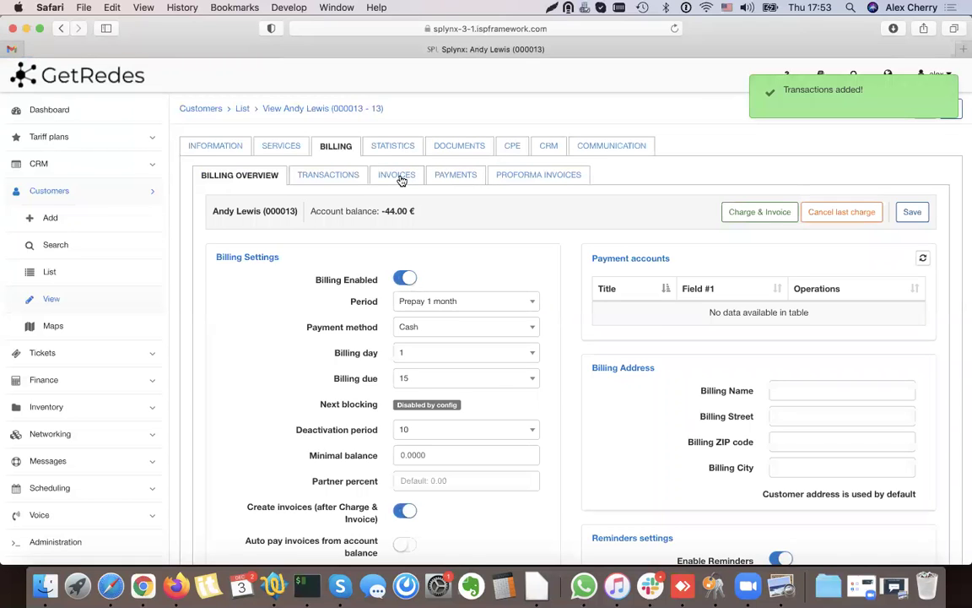
{"action": "left_click", "coordinate": [402, 179]}
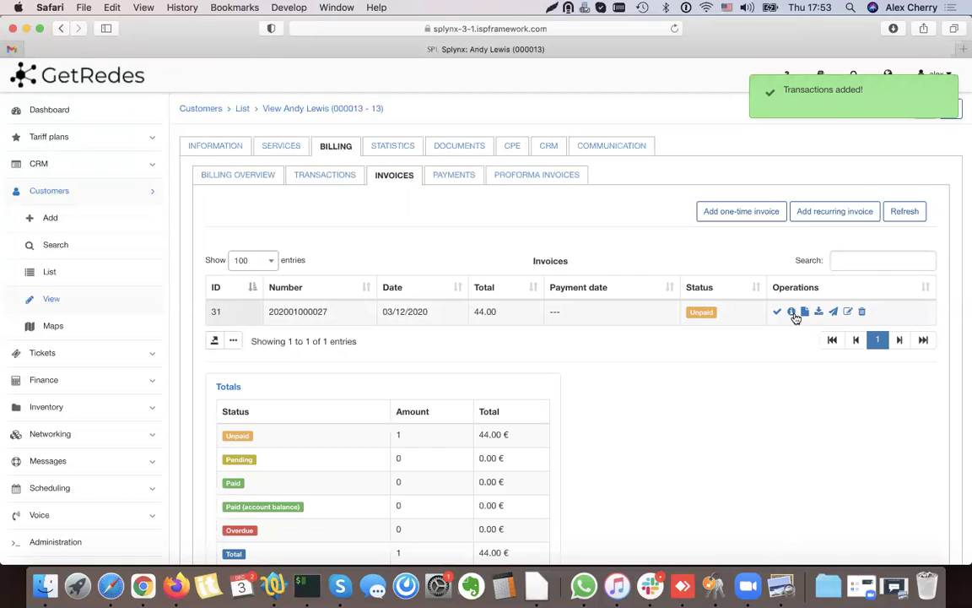
- Open the new 44.00 invoice's PDF, scroll through it, and return to the invoices page
{"action": "left_click", "coordinate": [792, 313]}
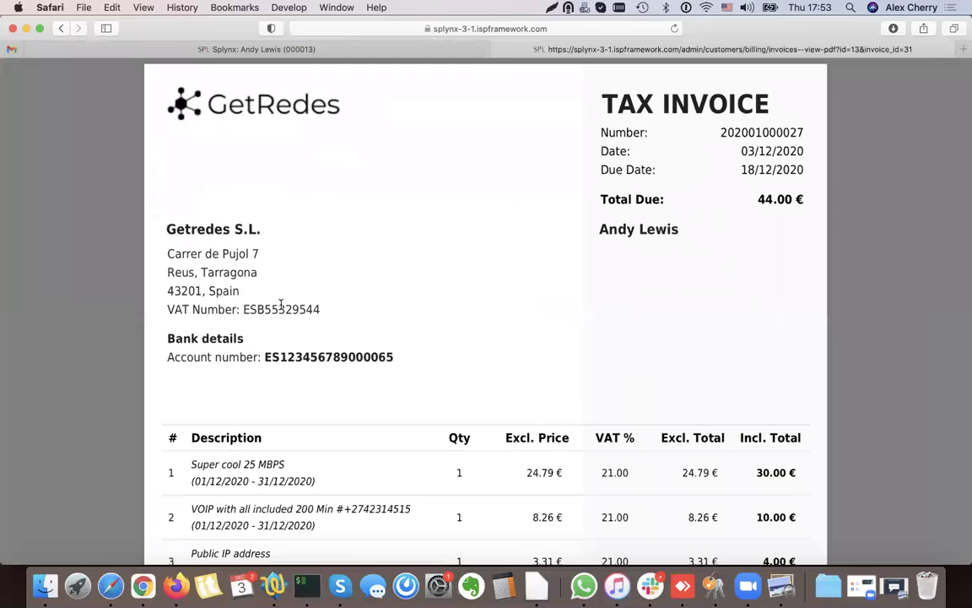
{"action": "scroll", "coordinate": [274, 319], "scroll_direction": "down", "scroll_amount": 5}
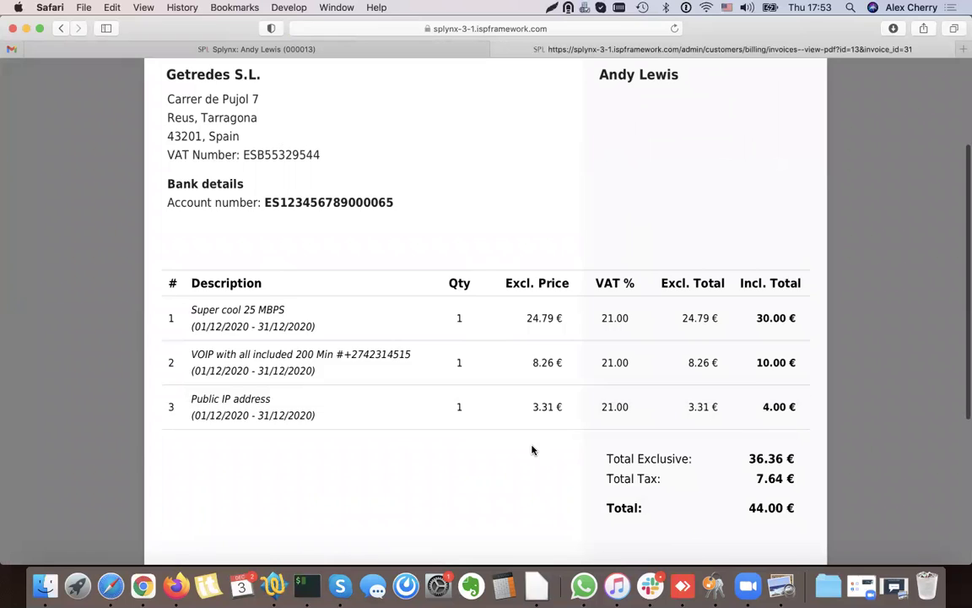
{"action": "scroll", "coordinate": [492, 194], "scroll_direction": "up", "scroll_amount": 4}
{"action": "left_click", "coordinate": [119, 50]}
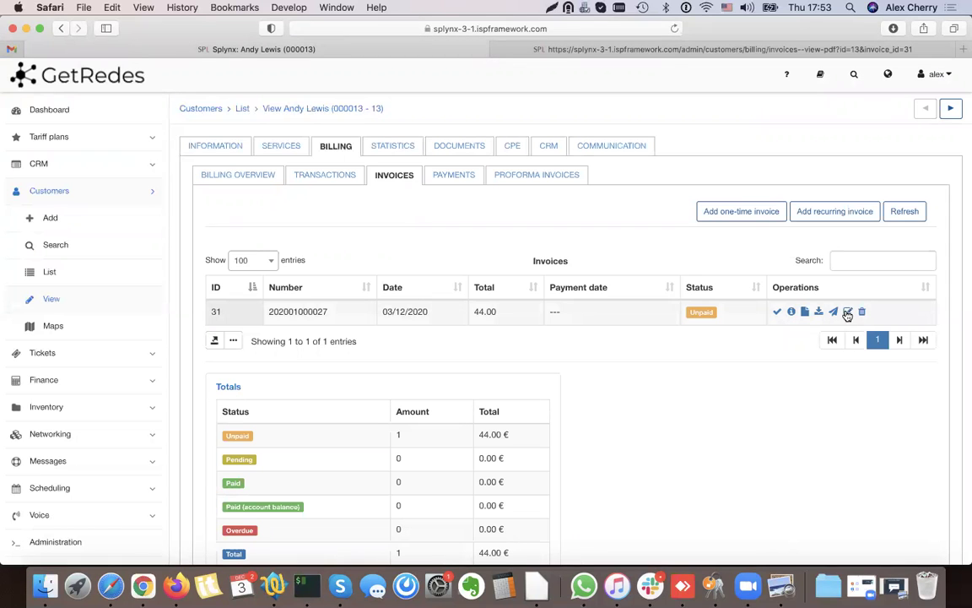
{"action": "left_click", "coordinate": [745, 215]}
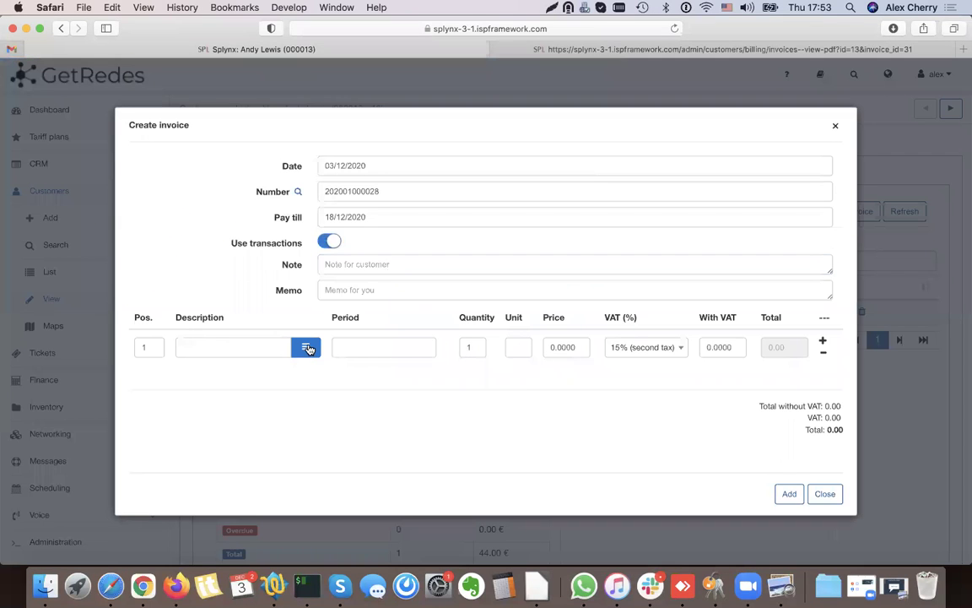
{"action": "left_click", "coordinate": [307, 348]}
{"action": "left_click", "coordinate": [252, 328]}
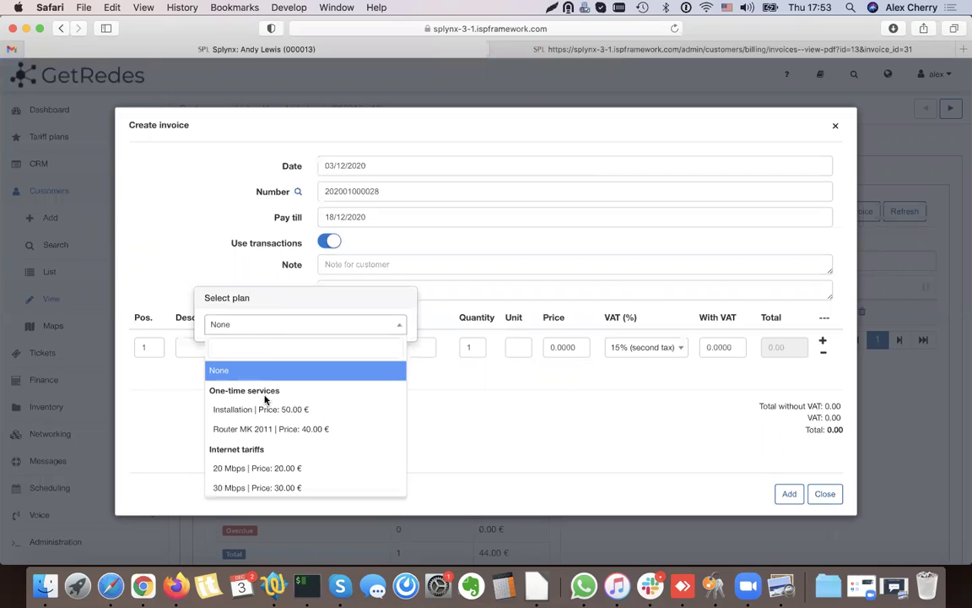
{"action": "left_click", "coordinate": [301, 409]}
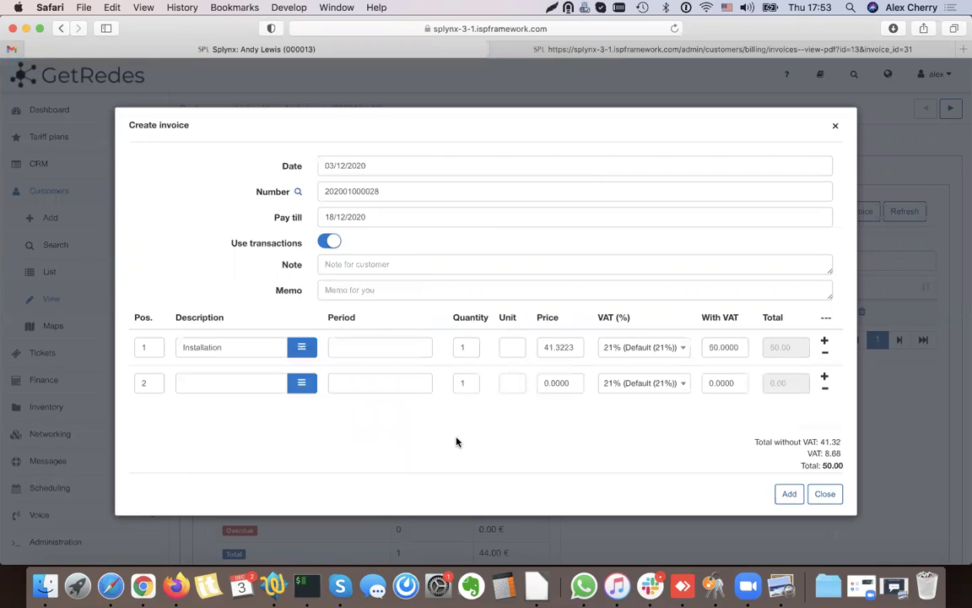
{"action": "left_click", "coordinate": [788, 496]}
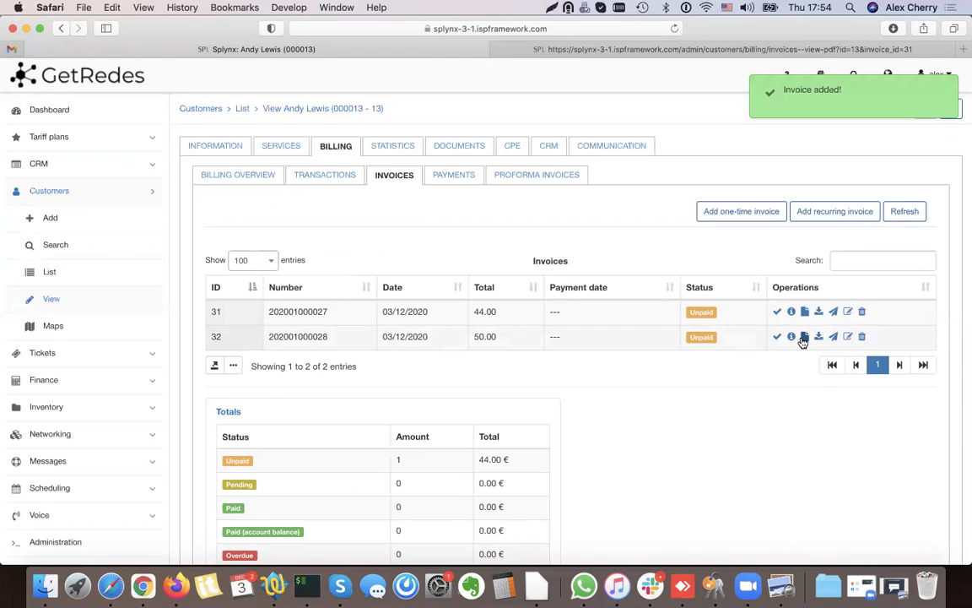
{"action": "double_click", "coordinate": [476, 336]}
{"action": "left_click", "coordinate": [382, 320]}
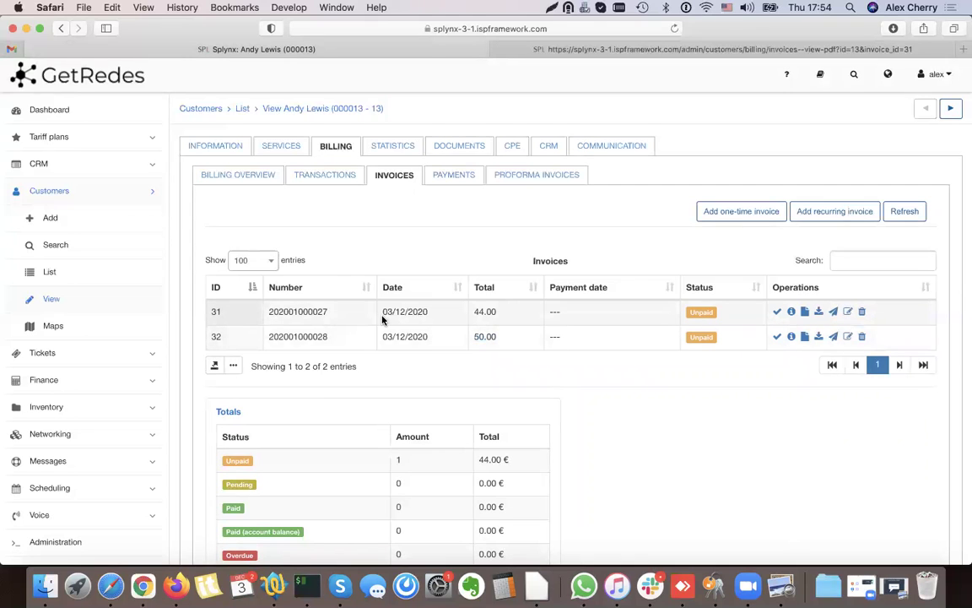
{"action": "left_click_drag", "start_coordinate": [275, 320], "coordinate": [426, 314]}
{"action": "left_click", "coordinate": [322, 315]}
{"action": "left_click", "coordinate": [862, 338]}
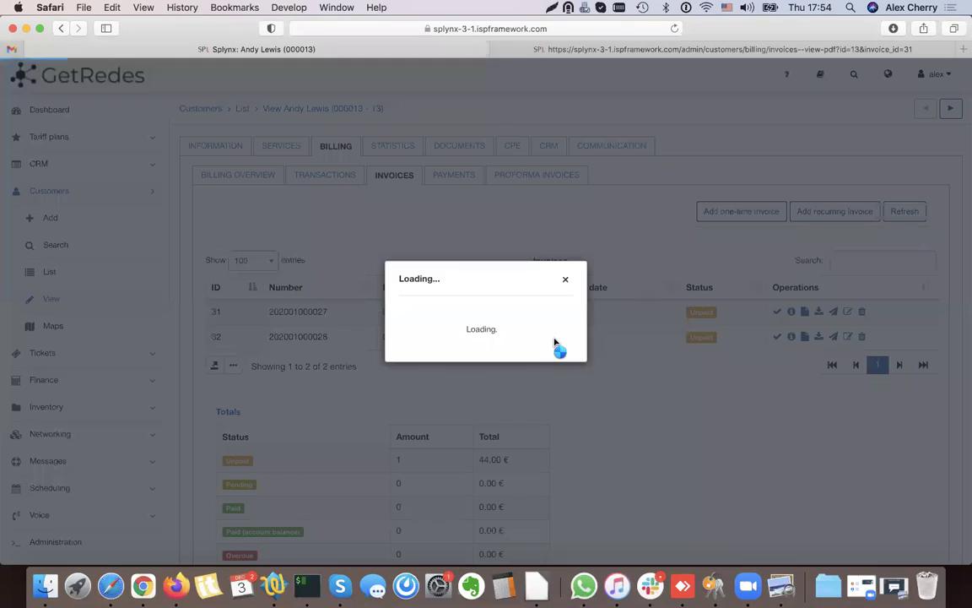
{"action": "left_click", "coordinate": [563, 364]}
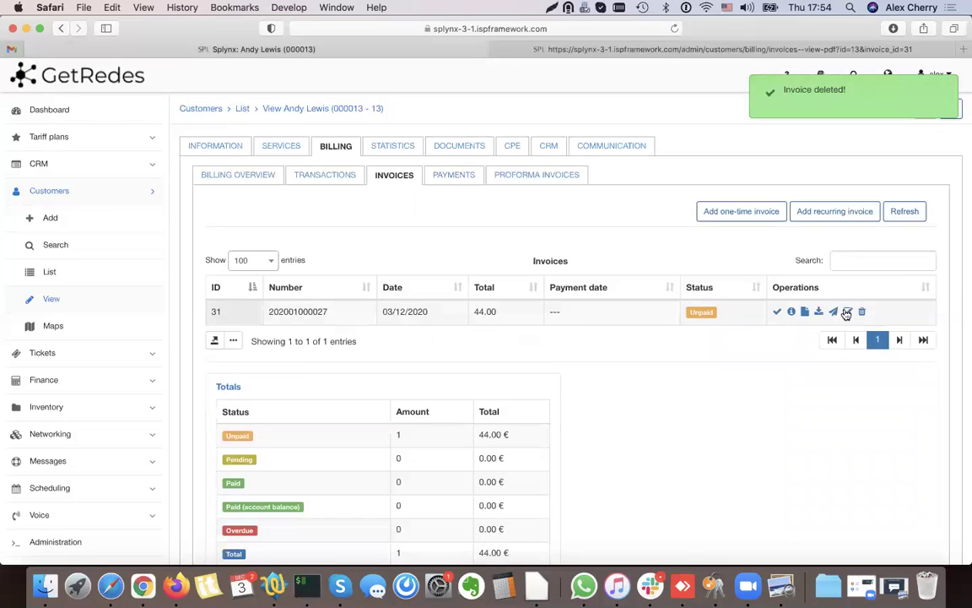
{"action": "left_click", "coordinate": [847, 313]}
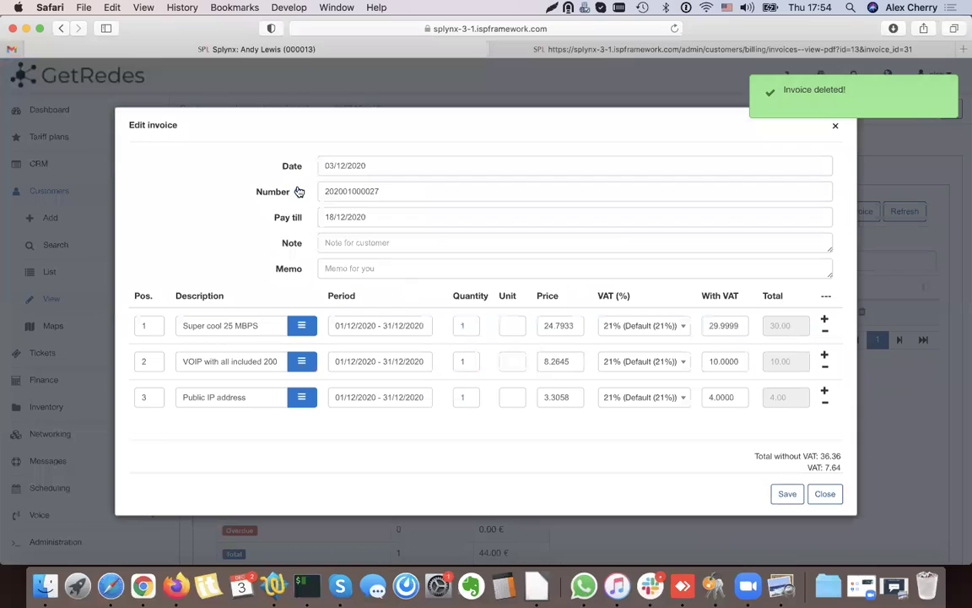
- Add a fourth line with the Installation plan to invoice 31 and save it
{"action": "left_click_drag", "start_coordinate": [197, 326], "coordinate": [269, 343]}
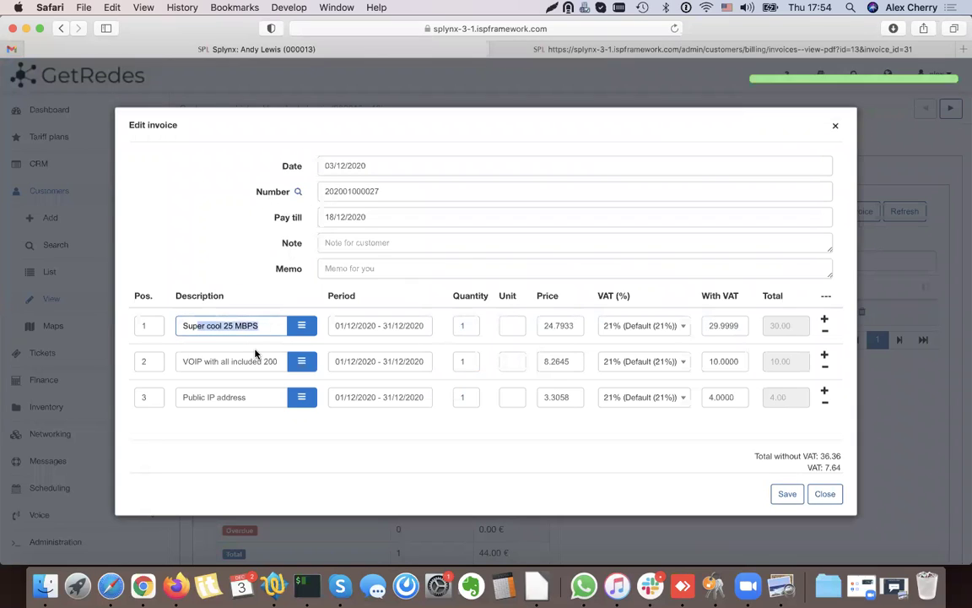
{"action": "left_click", "coordinate": [241, 396]}
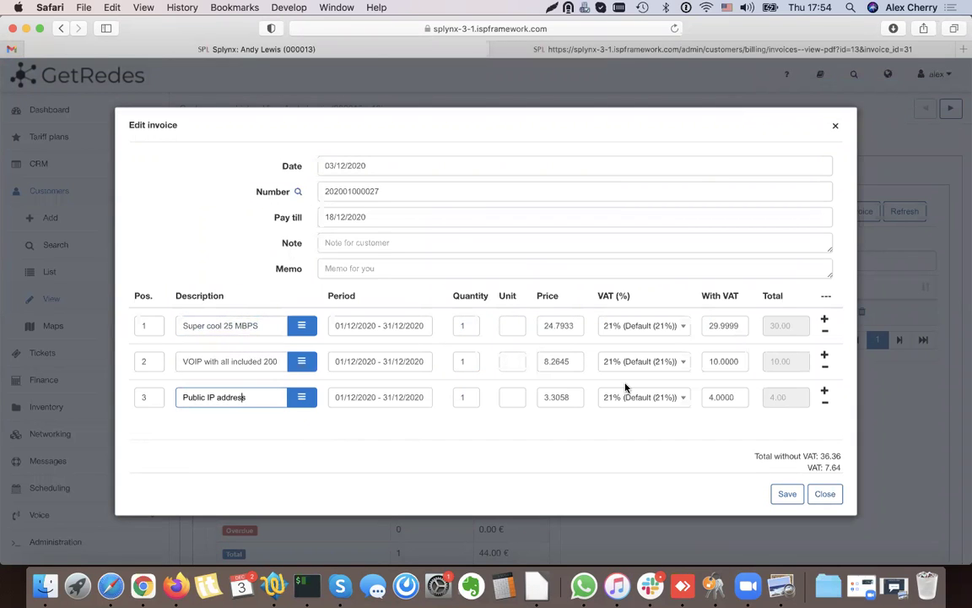
{"action": "left_click", "coordinate": [826, 391]}
{"action": "scroll", "coordinate": [473, 397], "scroll_direction": "down", "scroll_amount": 1}
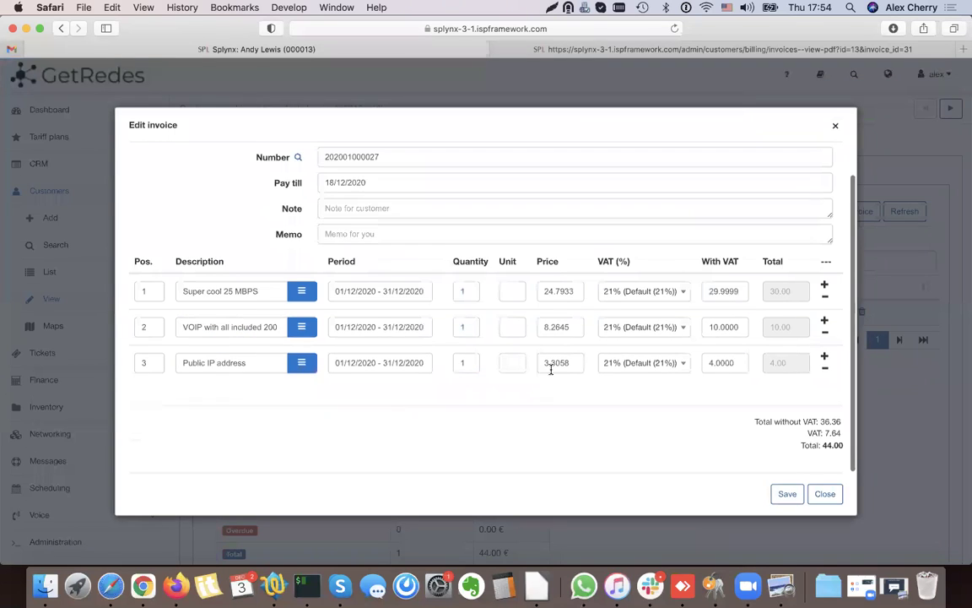
{"action": "left_click", "coordinate": [826, 360]}
{"action": "left_click", "coordinate": [275, 402]}
{"action": "left_click", "coordinate": [309, 402]}
{"action": "left_click", "coordinate": [250, 375]}
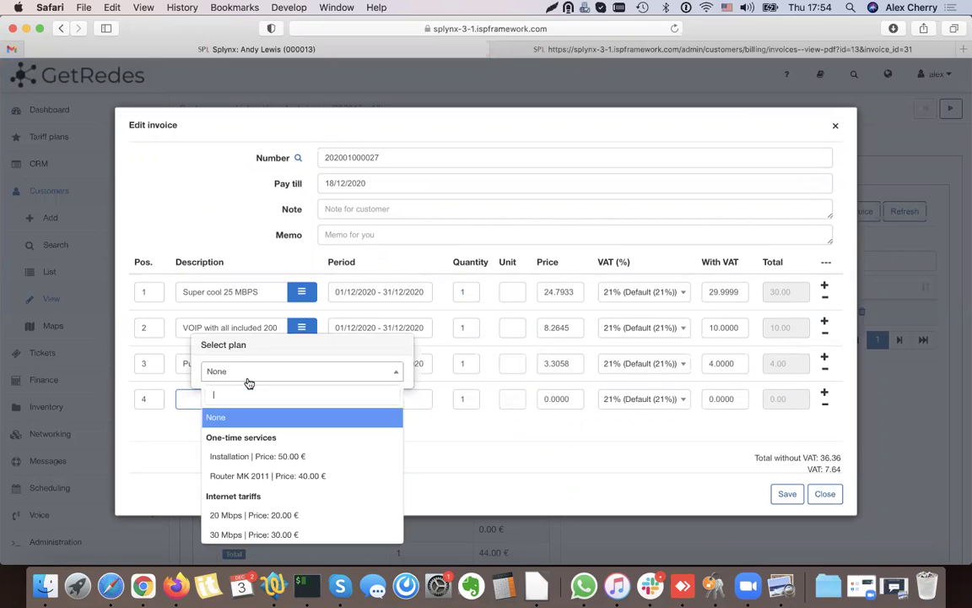
{"action": "left_click", "coordinate": [266, 457]}
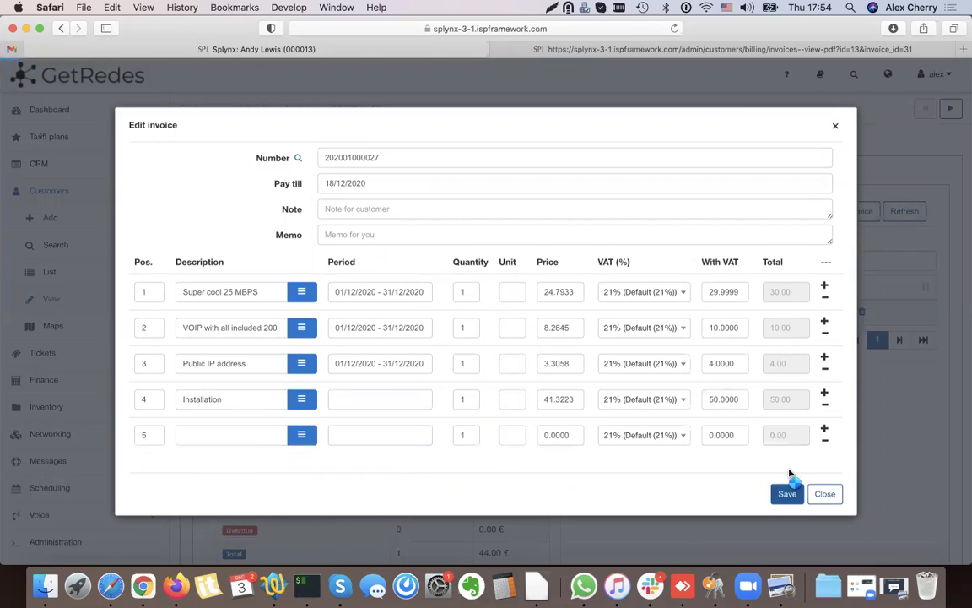
{"action": "left_click", "coordinate": [788, 491]}
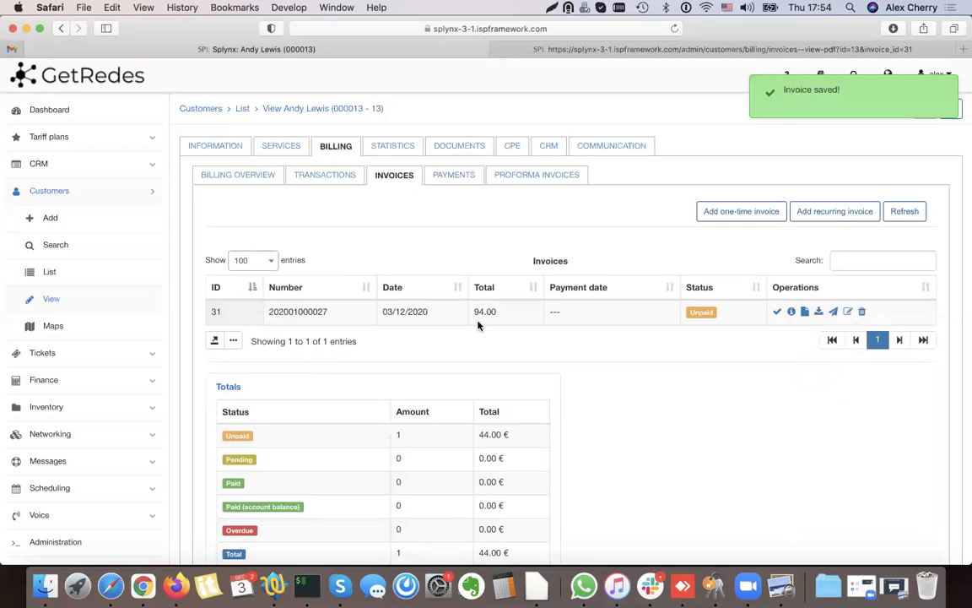
{"action": "left_click", "coordinate": [806, 312]}
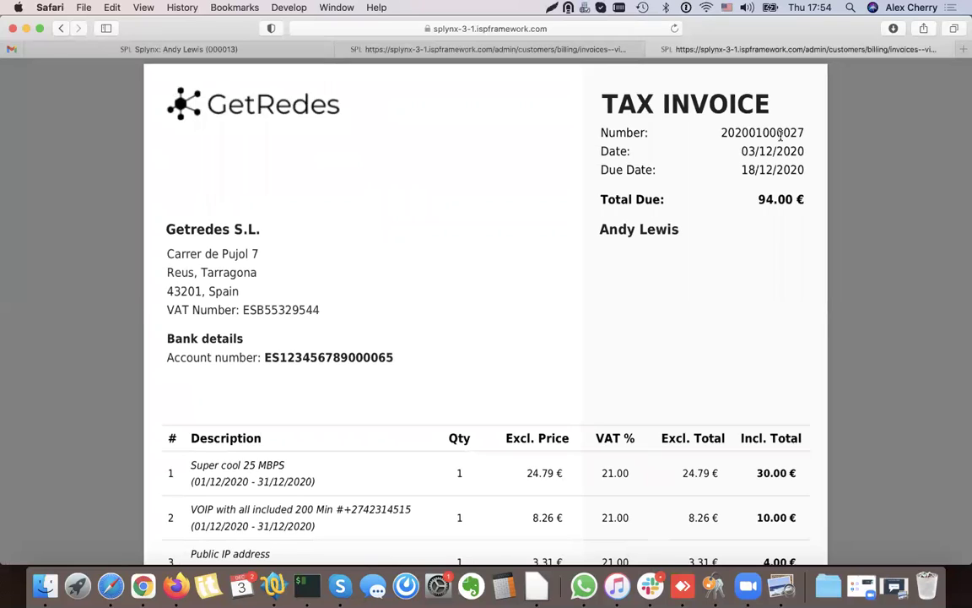
- Review invoice 31's PDF with the new Installation line and 94.00 total, then close both PDF tabs
{"action": "double_click", "coordinate": [785, 133]}
{"action": "scroll", "coordinate": [749, 185], "scroll_direction": "down", "scroll_amount": 3}
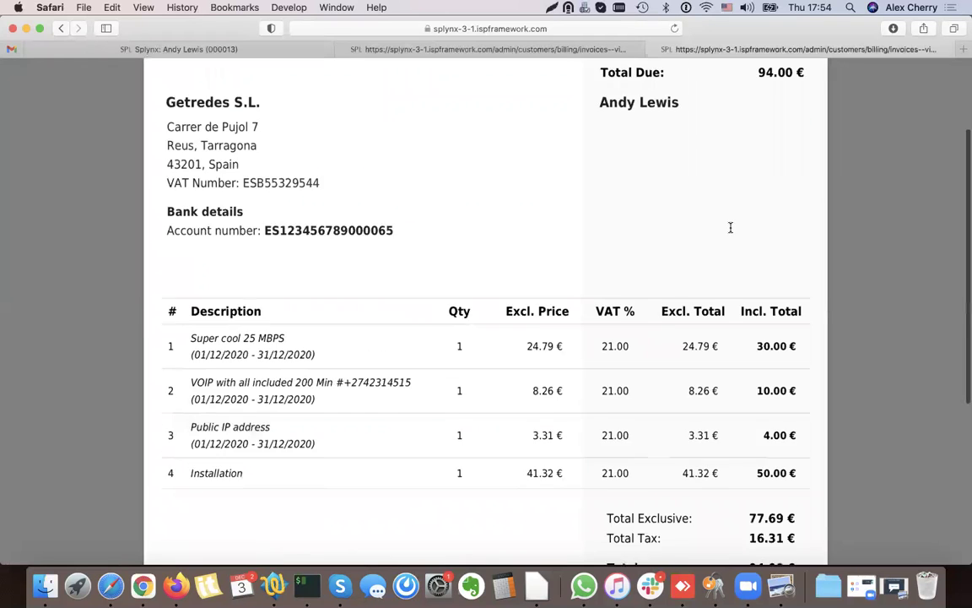
{"action": "left_click_drag", "start_coordinate": [172, 421], "coordinate": [812, 415]}
{"action": "left_click", "coordinate": [806, 431]}
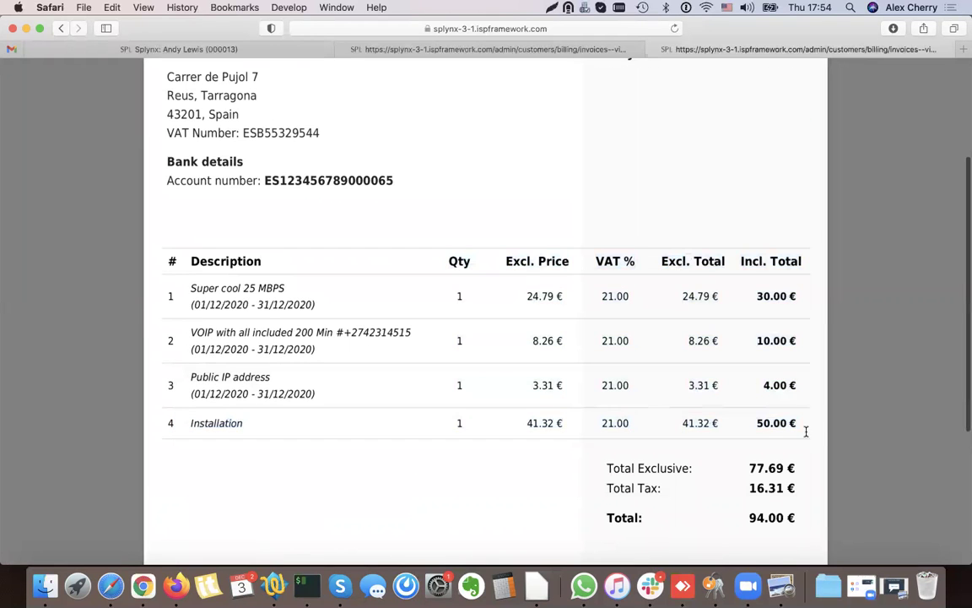
{"action": "scroll", "coordinate": [768, 430], "scroll_direction": "up", "scroll_amount": 3}
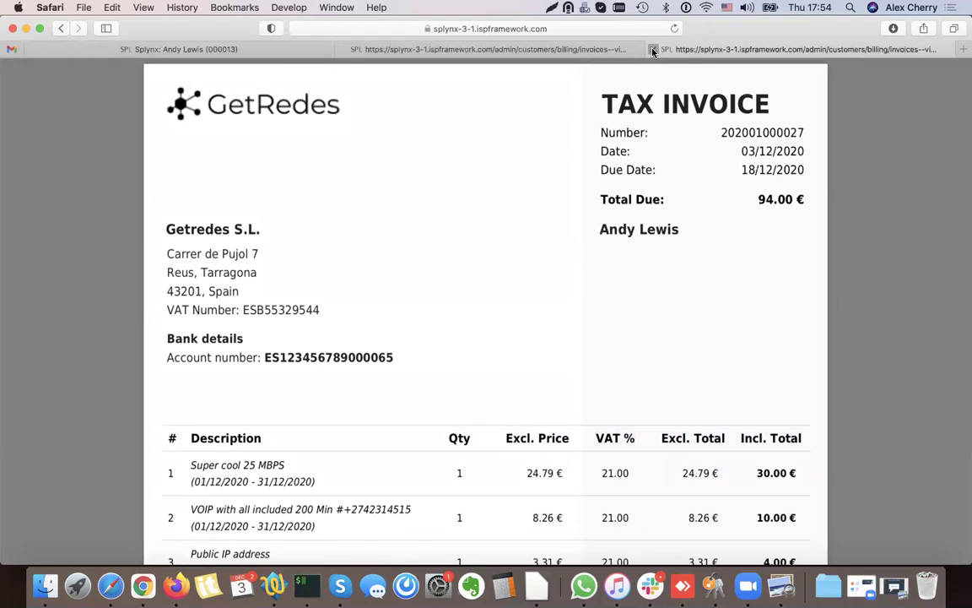
{"action": "left_click", "coordinate": [660, 49]}
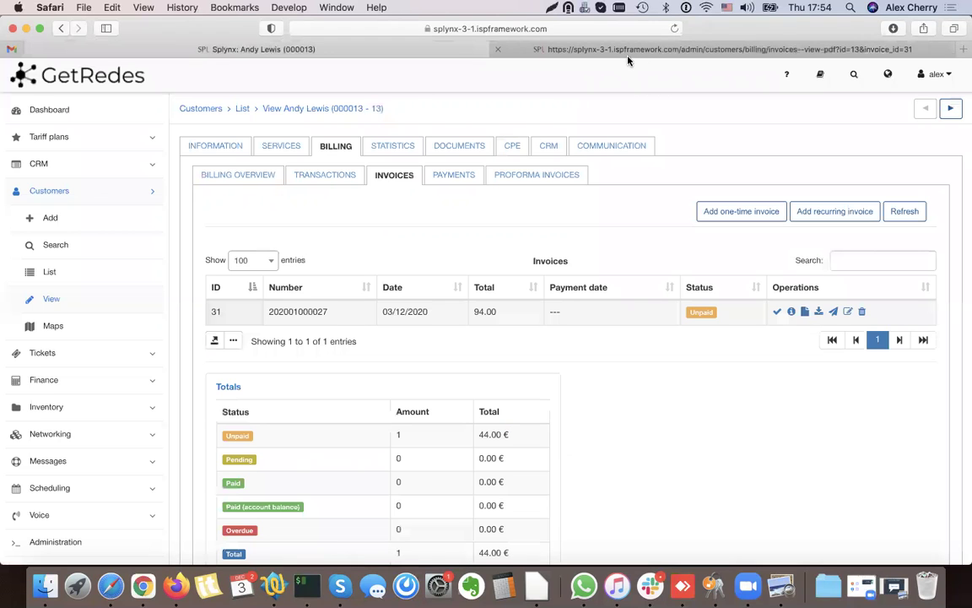
{"action": "left_click", "coordinate": [498, 50]}
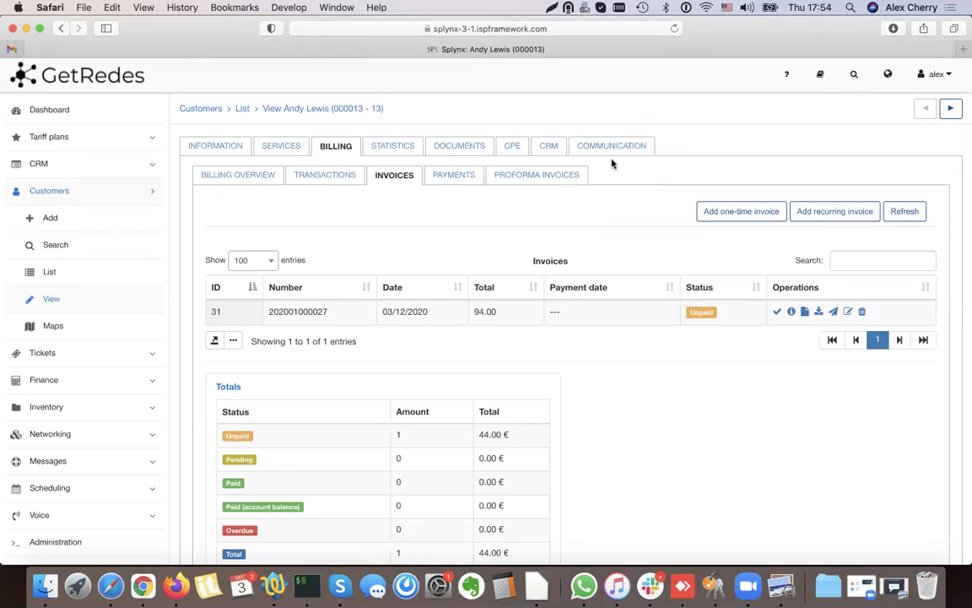
- Start a new bundle titled ALEX_BUNDLE with a description and price 50
{"action": "left_click", "coordinate": [74, 155]}
{"action": "left_click", "coordinate": [76, 146]}
{"action": "left_click", "coordinate": [67, 274]}
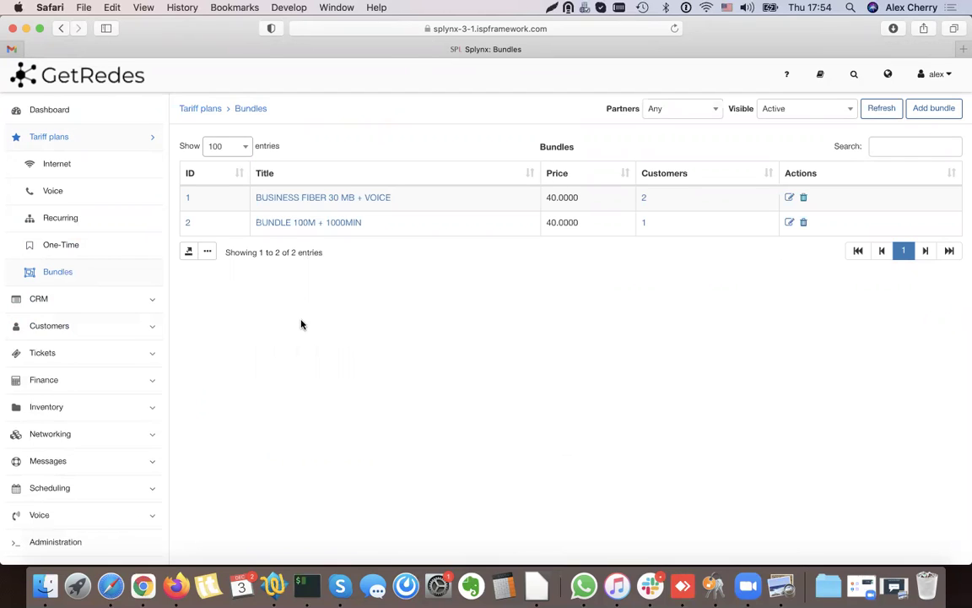
{"action": "left_click", "coordinate": [938, 109]}
{"action": "left_click", "coordinate": [236, 182]}
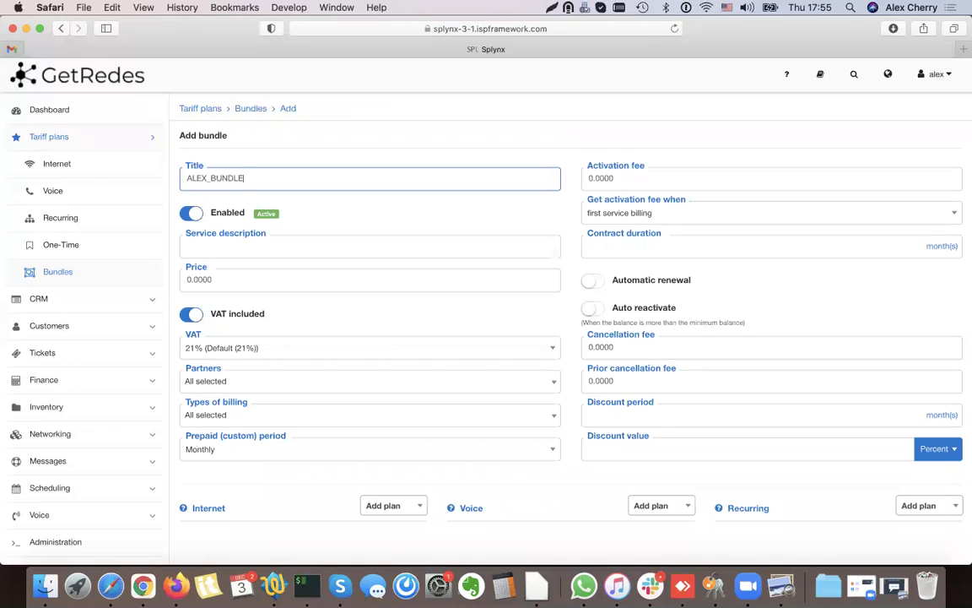
{"action": "left_click", "coordinate": [233, 244]}
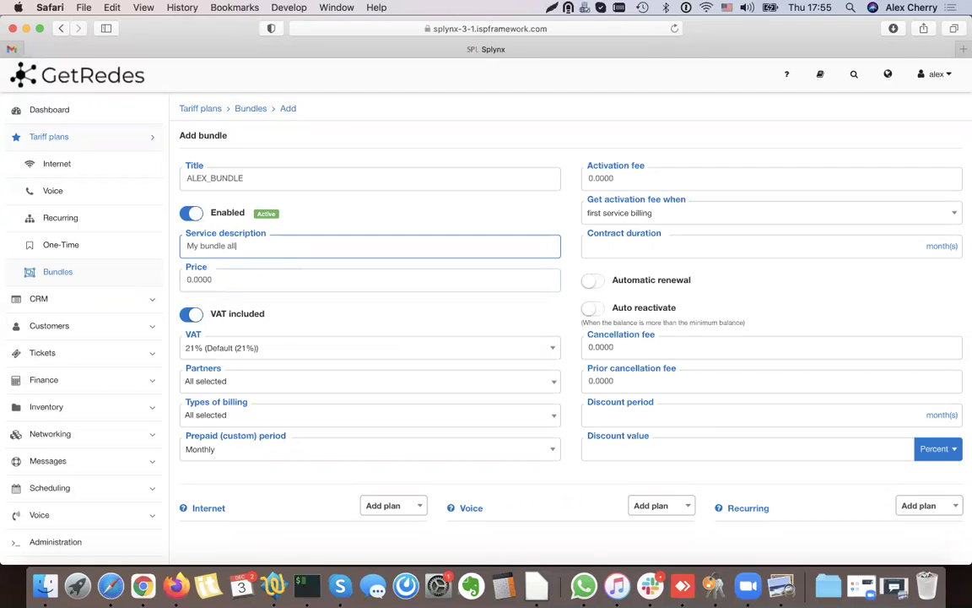
{"action": "key", "text": "Tab"}
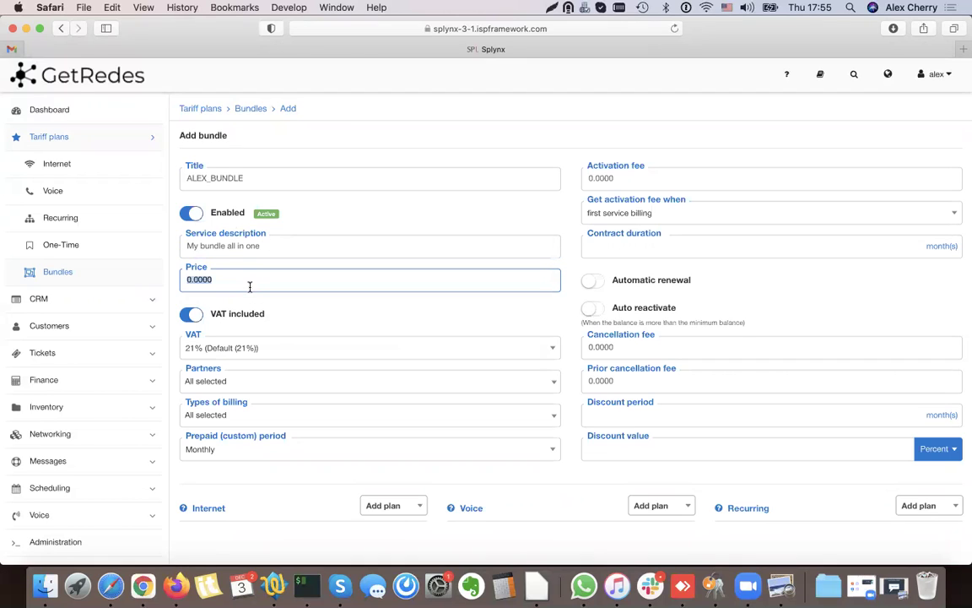
{"action": "type", "text": "50"}
- Pass over the activation, contract and cancellation fields and add the 25MB internet plan
{"action": "left_click", "coordinate": [598, 177]}
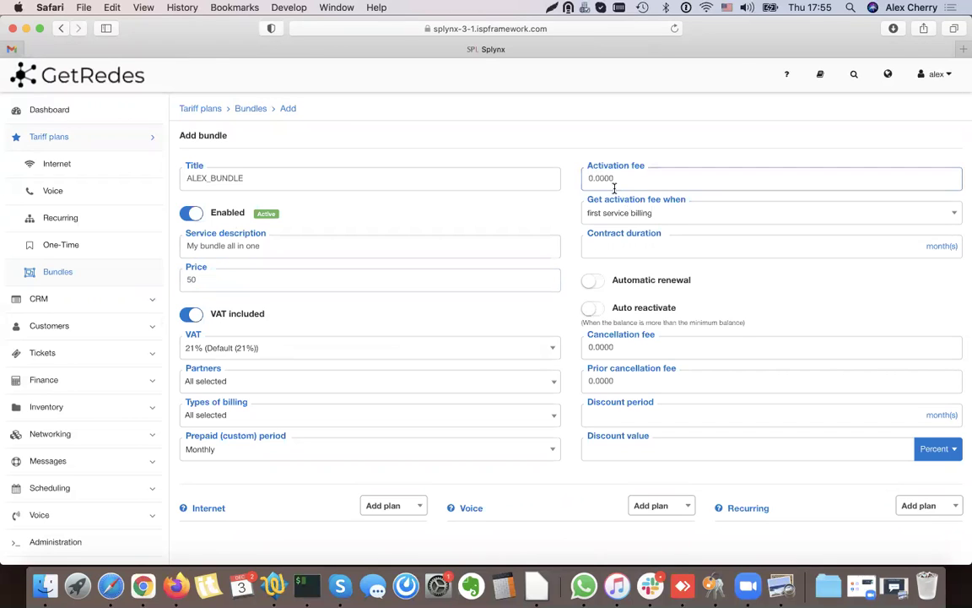
{"action": "left_click", "coordinate": [634, 245]}
{"action": "scroll", "coordinate": [621, 274], "scroll_direction": "down", "scroll_amount": 1}
{"action": "left_click", "coordinate": [658, 210]}
{"action": "scroll", "coordinate": [666, 224], "scroll_direction": "down", "scroll_amount": 1}
{"action": "left_click", "coordinate": [625, 289]}
{"action": "scroll", "coordinate": [626, 292], "scroll_direction": "down", "scroll_amount": 1}
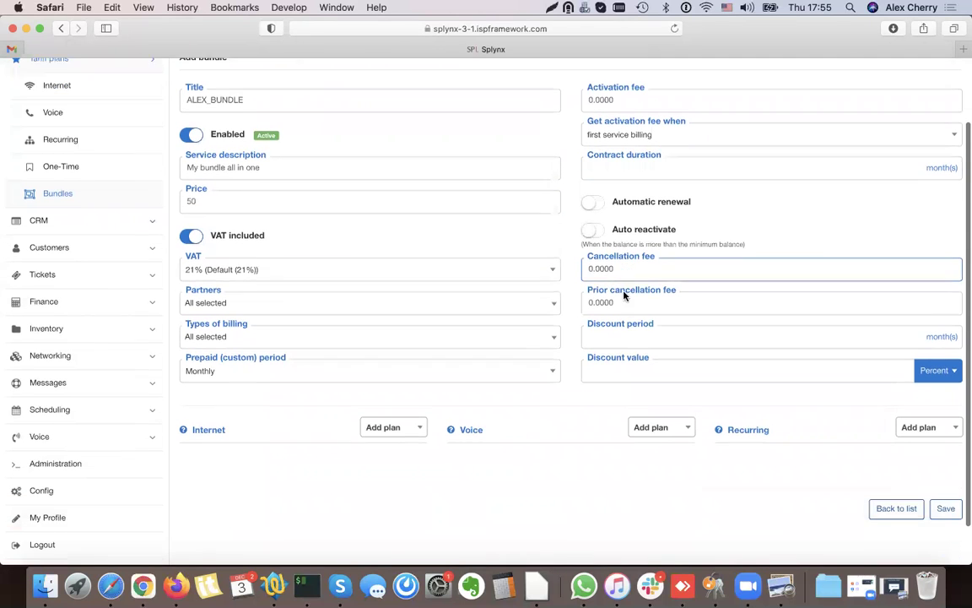
{"action": "left_click", "coordinate": [343, 386]}
{"action": "scroll", "coordinate": [342, 387], "scroll_direction": "down", "scroll_amount": 1}
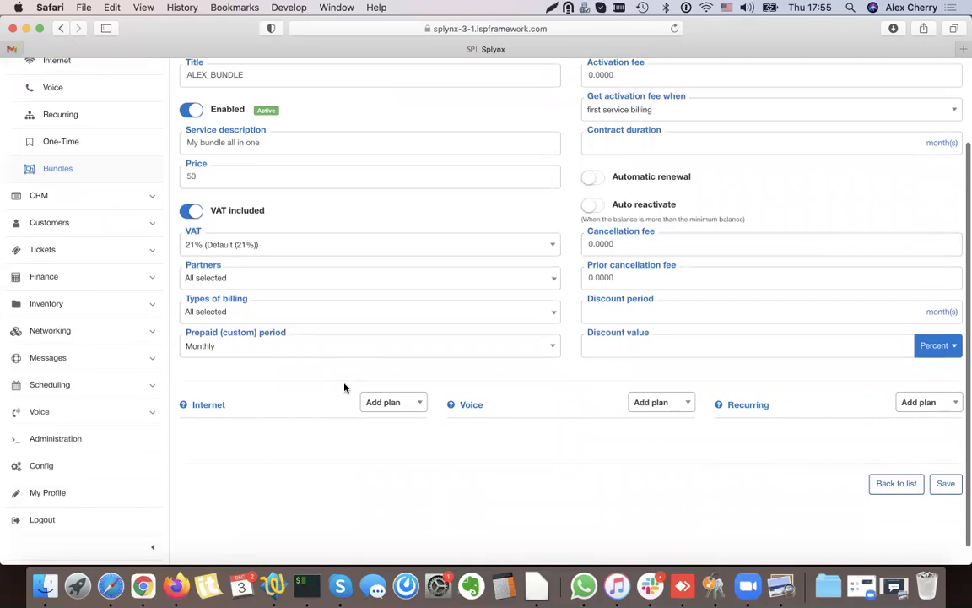
{"action": "left_click", "coordinate": [409, 402]}
{"action": "left_click", "coordinate": [382, 507]}
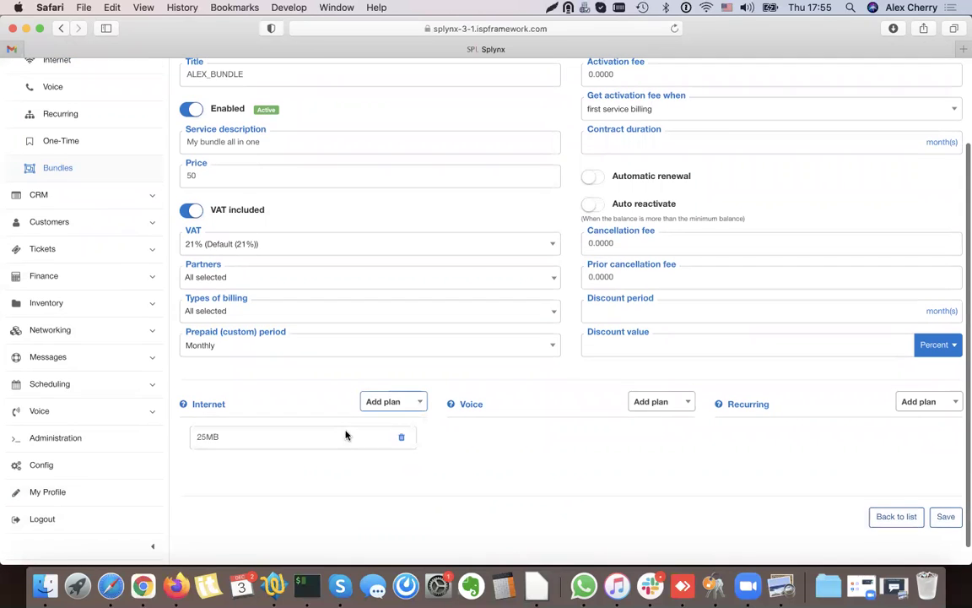
- Add the 200 Minutes voice plan, dismiss the empty Recurring list, and save the bundle
{"action": "left_click", "coordinate": [677, 402]}
{"action": "left_click", "coordinate": [672, 489]}
{"action": "left_click", "coordinate": [918, 403]}
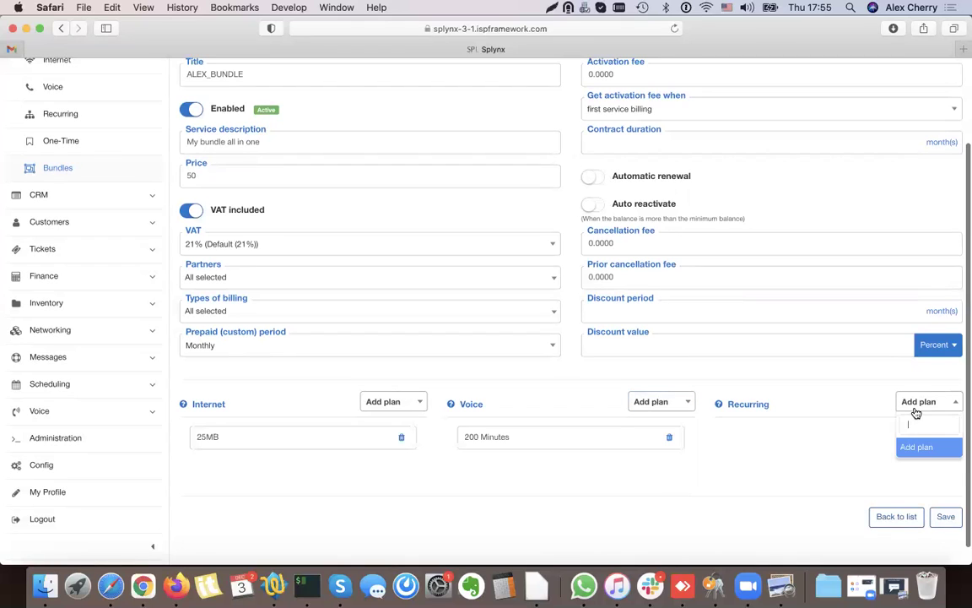
{"action": "left_click", "coordinate": [835, 456]}
{"action": "scroll", "coordinate": [853, 441], "scroll_direction": "down", "scroll_amount": 1}
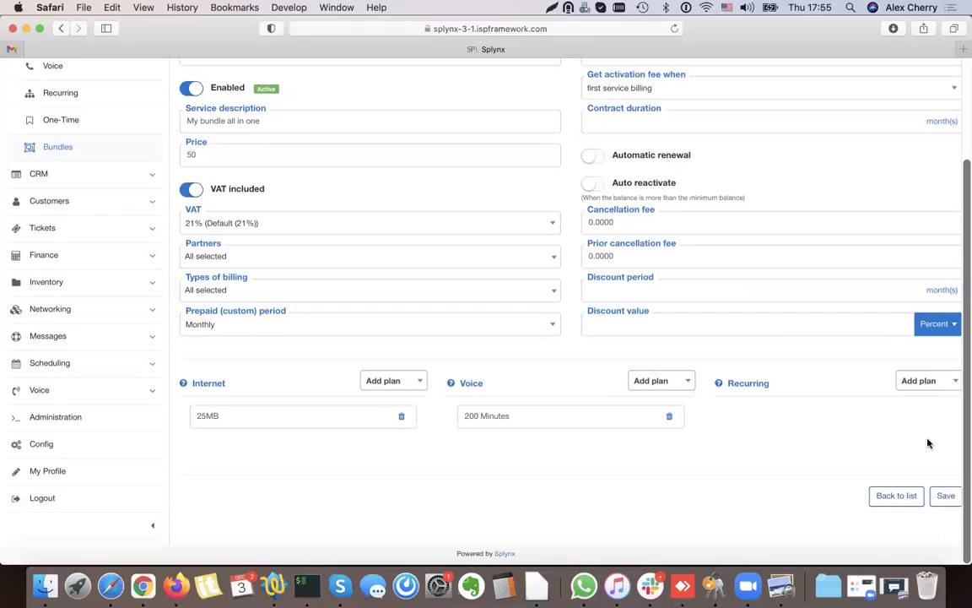
{"action": "scroll", "coordinate": [806, 484], "scroll_direction": "up", "scroll_amount": 1}
{"action": "scroll", "coordinate": [900, 536], "scroll_direction": "down", "scroll_amount": 1}
{"action": "left_click", "coordinate": [944, 496]}
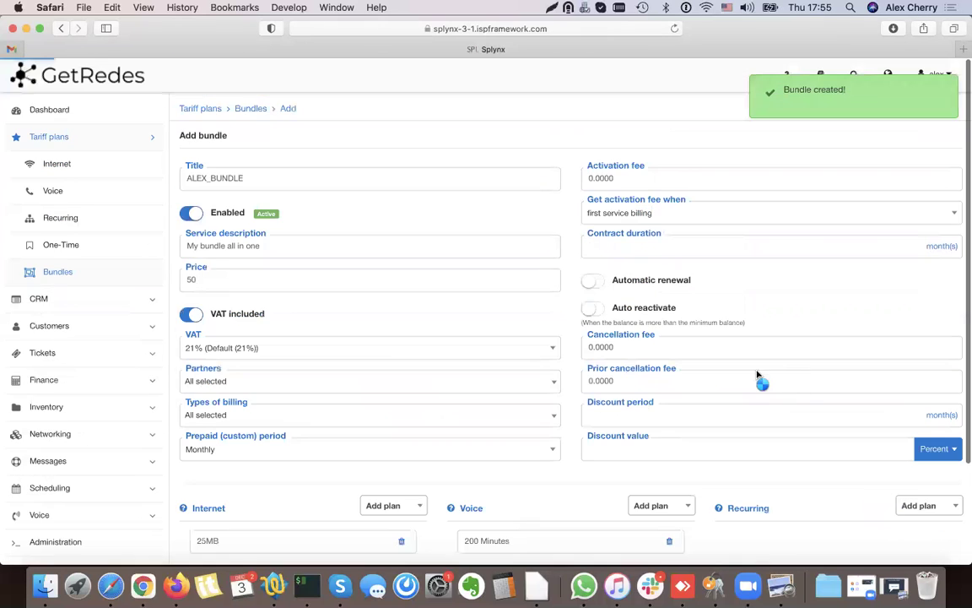
- Make the Public IP recurring plan available to all partners and save it
{"action": "left_click", "coordinate": [78, 222]}
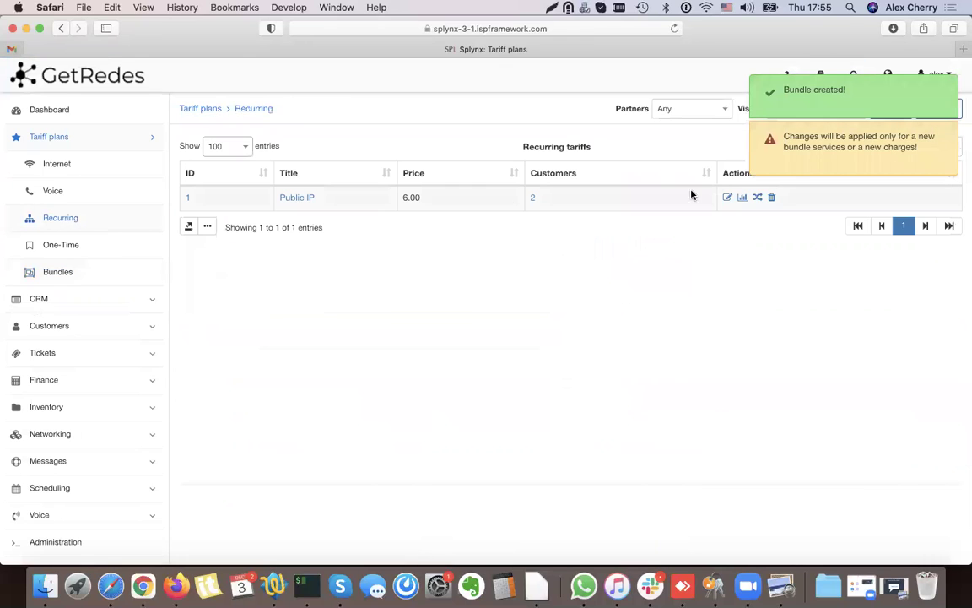
{"action": "left_click", "coordinate": [726, 197]}
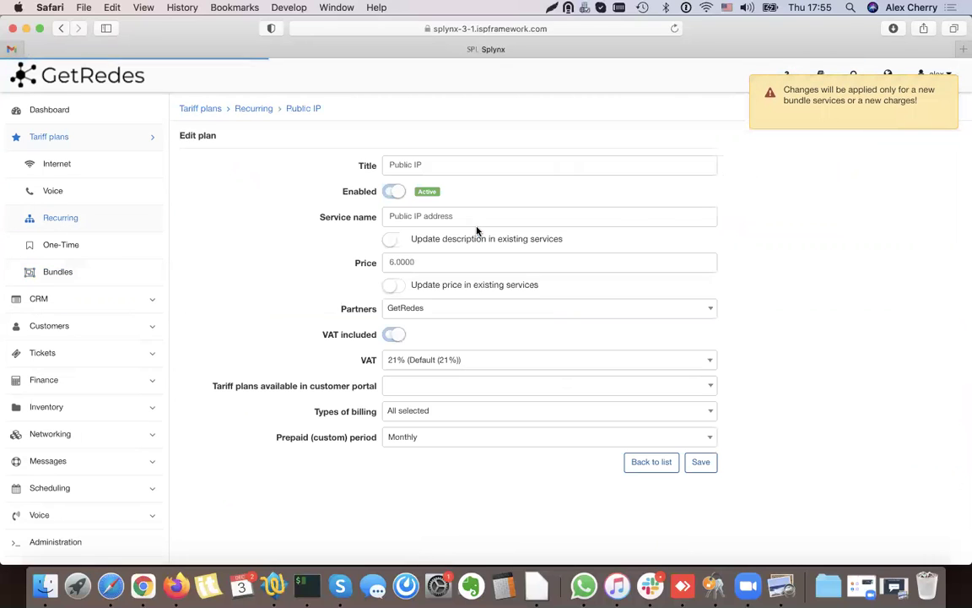
{"action": "left_click", "coordinate": [400, 308]}
{"action": "left_click", "coordinate": [396, 350]}
{"action": "left_click", "coordinate": [701, 462]}
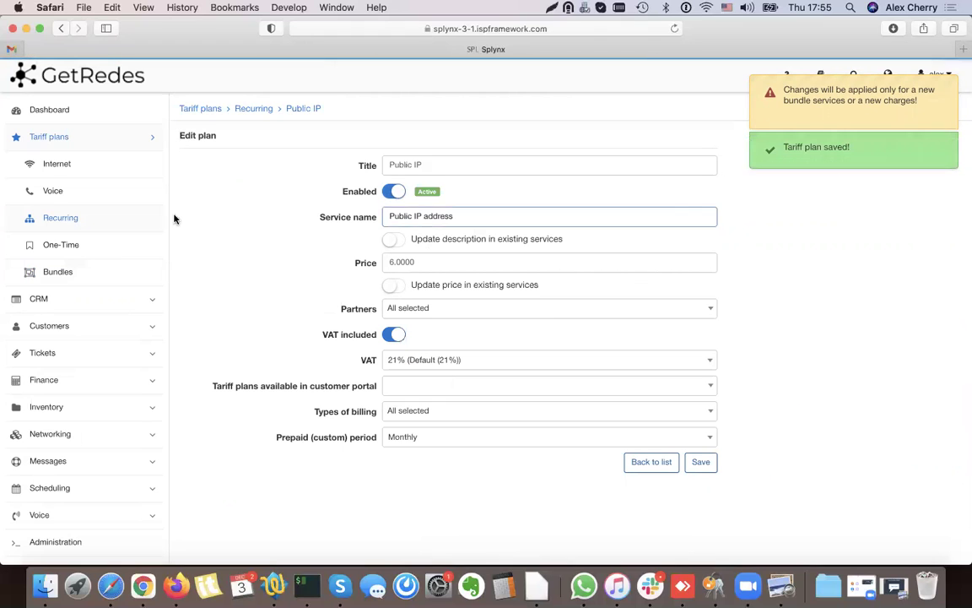
- Add Public IP as ALEX_BUNDLE's recurring plan and save the bundle
{"action": "left_click", "coordinate": [68, 270]}
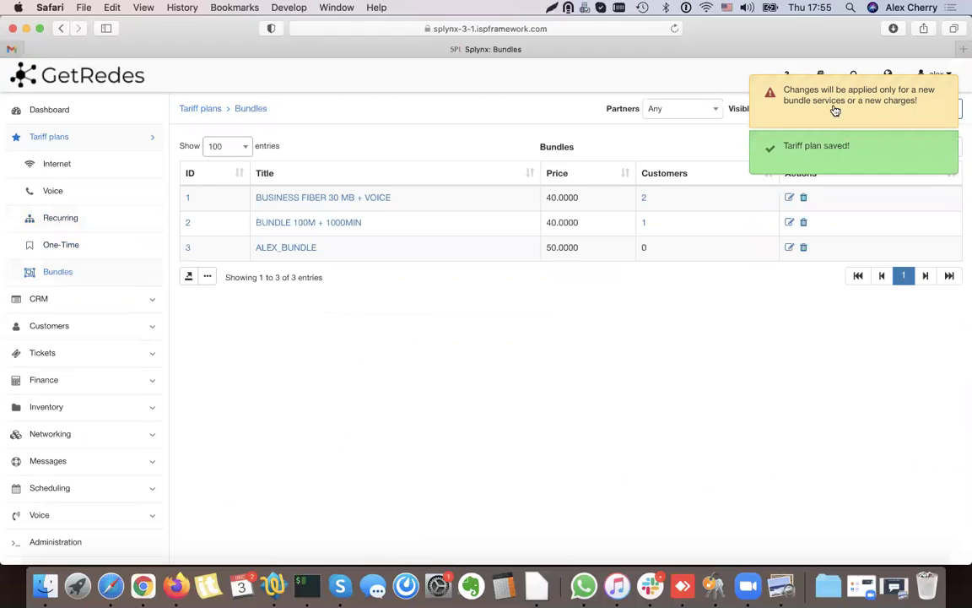
{"action": "left_click", "coordinate": [790, 247]}
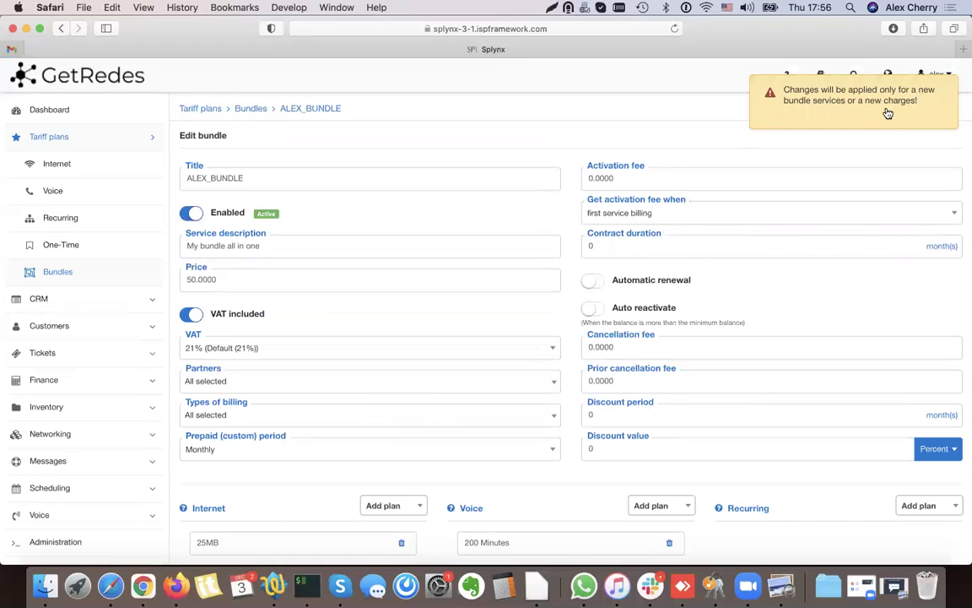
{"action": "scroll", "coordinate": [759, 401], "scroll_direction": "down", "scroll_amount": 2}
{"action": "left_click", "coordinate": [929, 421]}
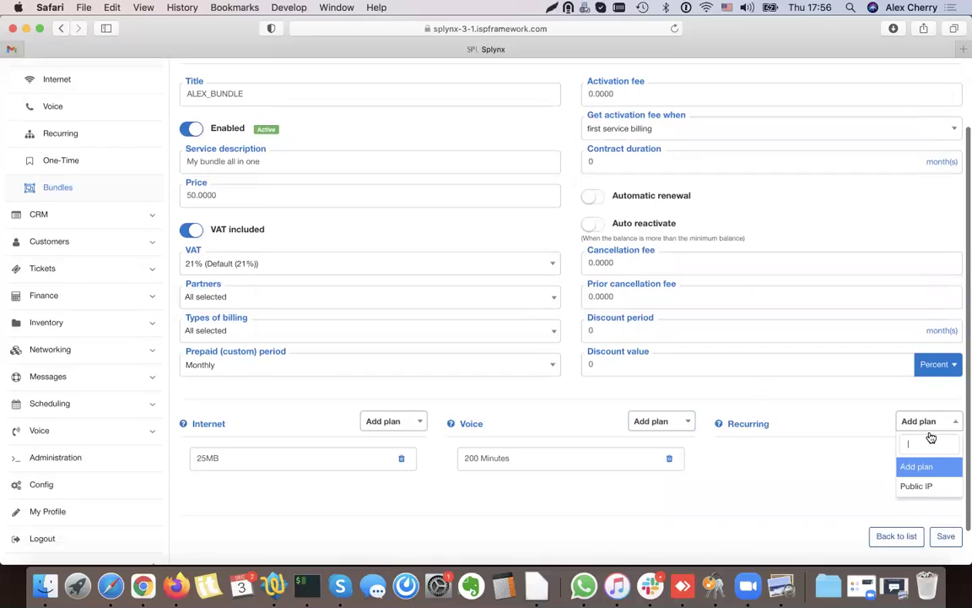
{"action": "left_click", "coordinate": [917, 486]}
{"action": "left_click", "coordinate": [946, 536]}
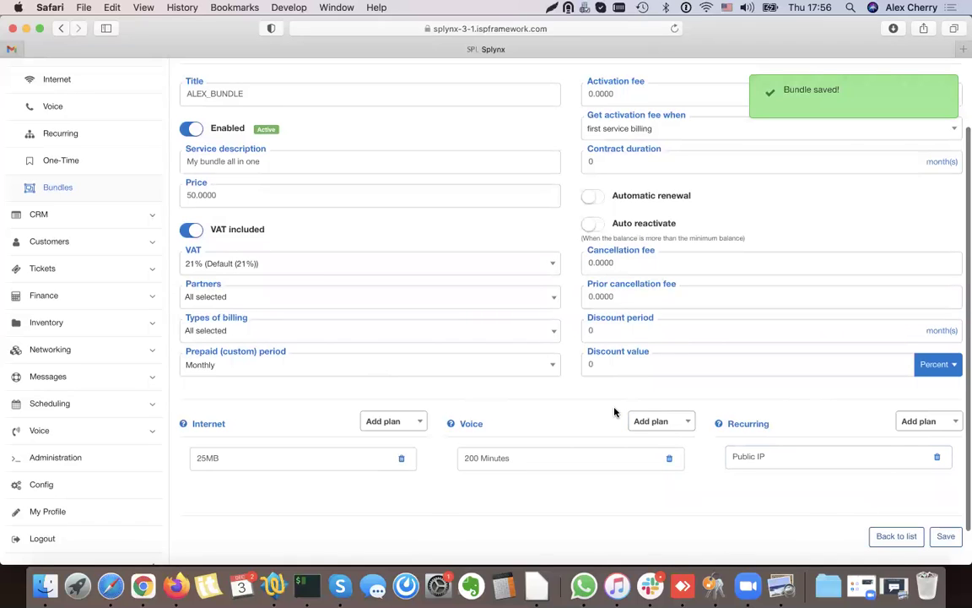
{"action": "scroll", "coordinate": [615, 412], "scroll_direction": "up", "scroll_amount": 2}
{"action": "left_click", "coordinate": [53, 325]}
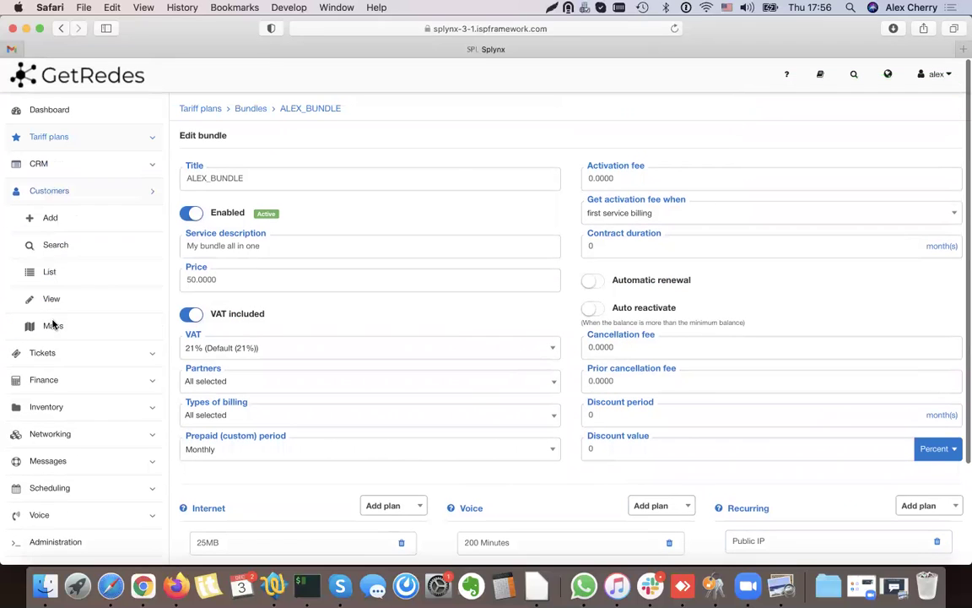
- Open and refresh the customer list, showing the newest customer Active on 25MB
{"action": "left_click", "coordinate": [59, 273]}
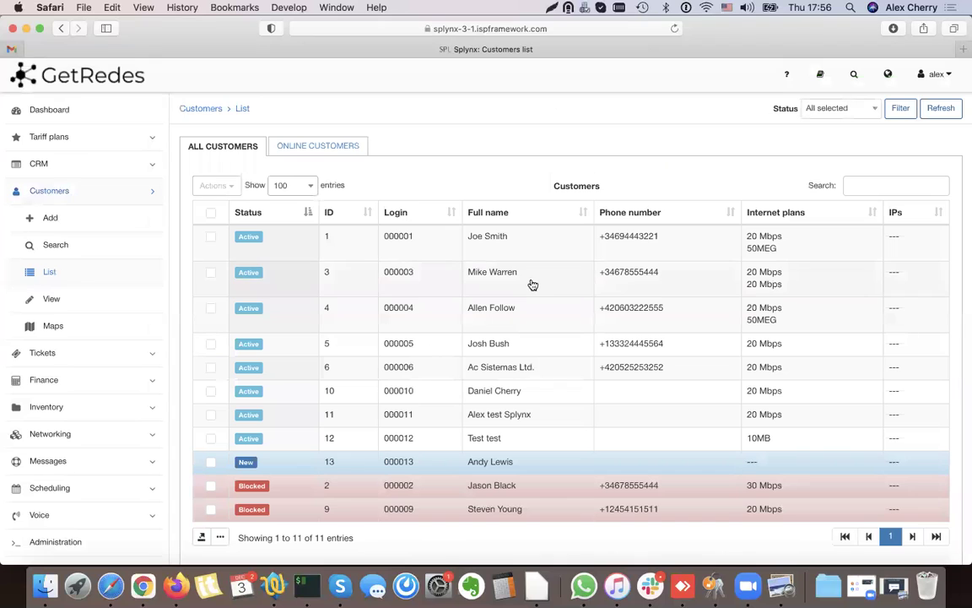
{"action": "left_click", "coordinate": [937, 114]}
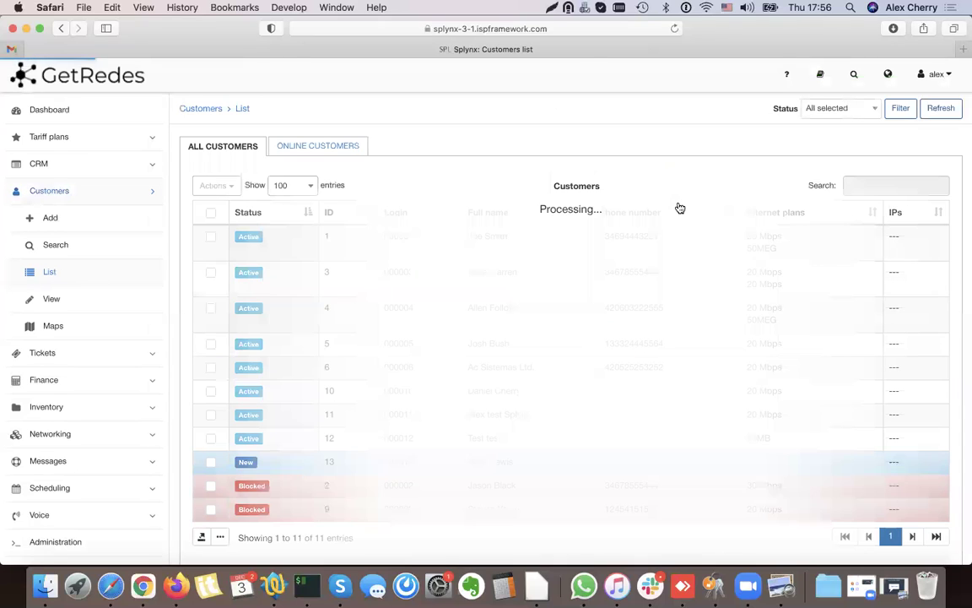
{"action": "scroll", "coordinate": [490, 373], "scroll_direction": "down", "scroll_amount": 1}
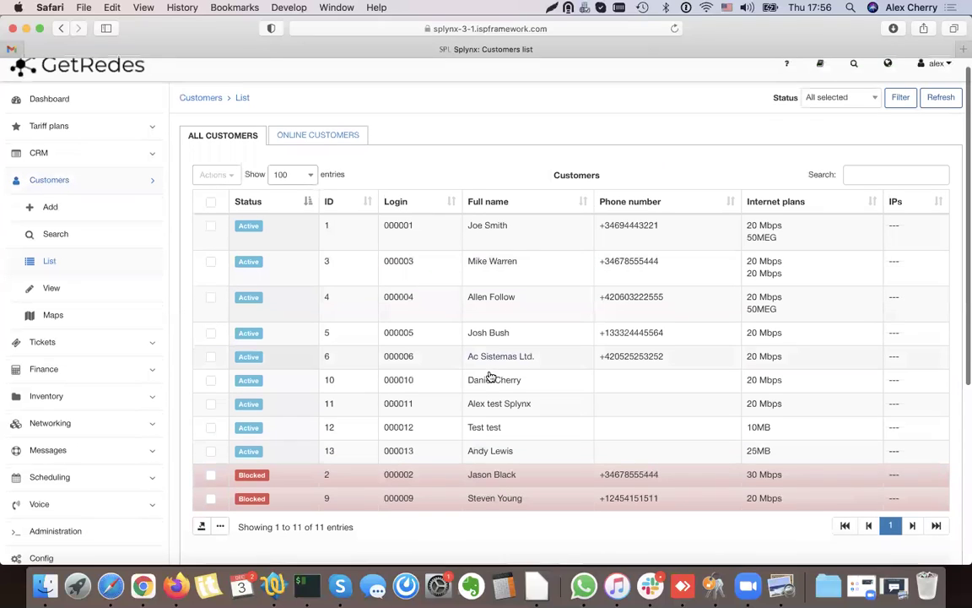
- Look at the 10MB customer's services, then go back to the customer list
{"action": "left_click", "coordinate": [494, 432]}
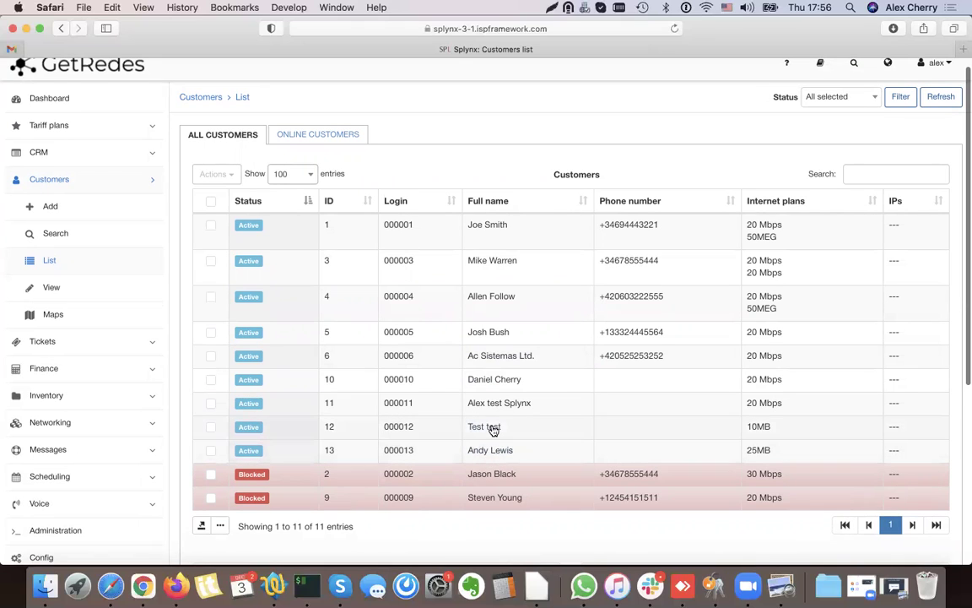
{"action": "left_click", "coordinate": [284, 146]}
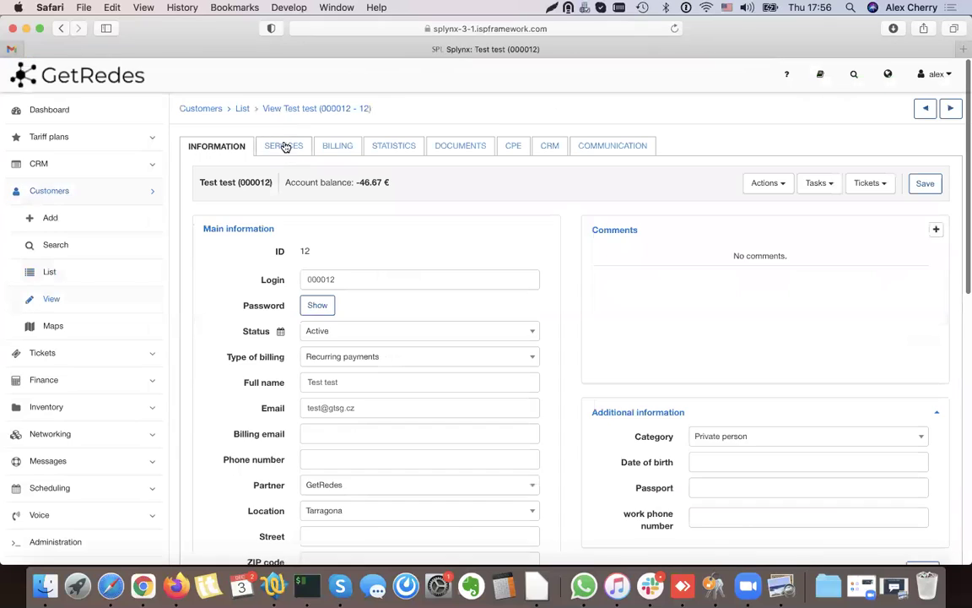
{"action": "scroll", "coordinate": [582, 203], "scroll_direction": "down", "scroll_amount": 5}
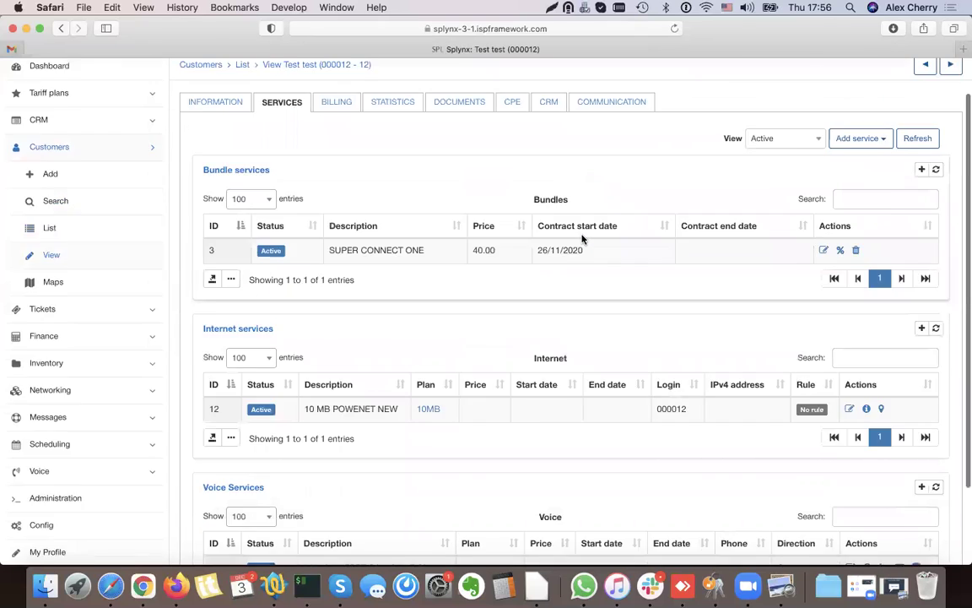
{"action": "scroll", "coordinate": [582, 239], "scroll_direction": "up", "scroll_amount": 5}
{"action": "left_click", "coordinate": [61, 29]}
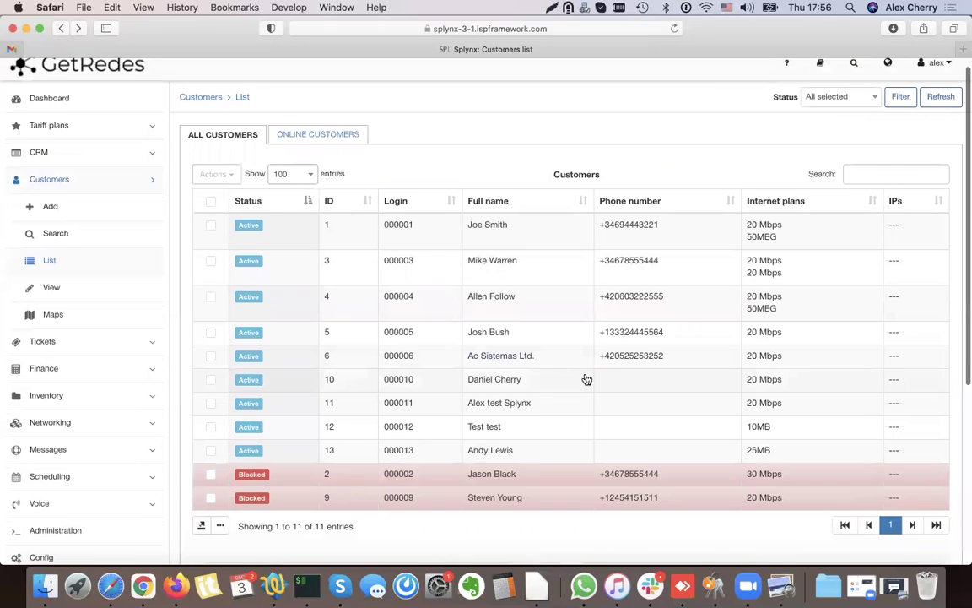
- Delete the bundle customer's 20 Mbps internet service and refresh their services table
{"action": "left_click", "coordinate": [506, 381]}
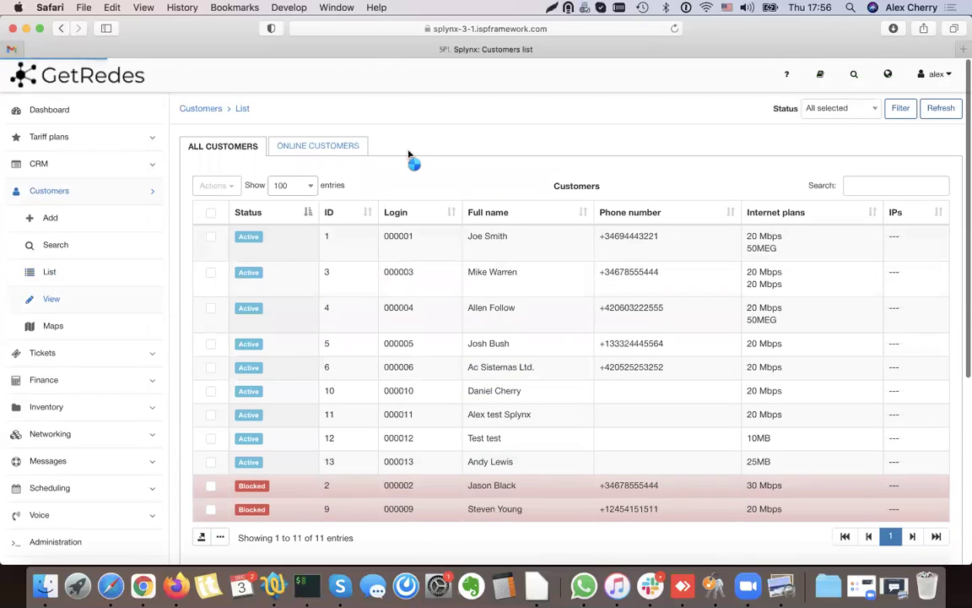
{"action": "left_click", "coordinate": [295, 148]}
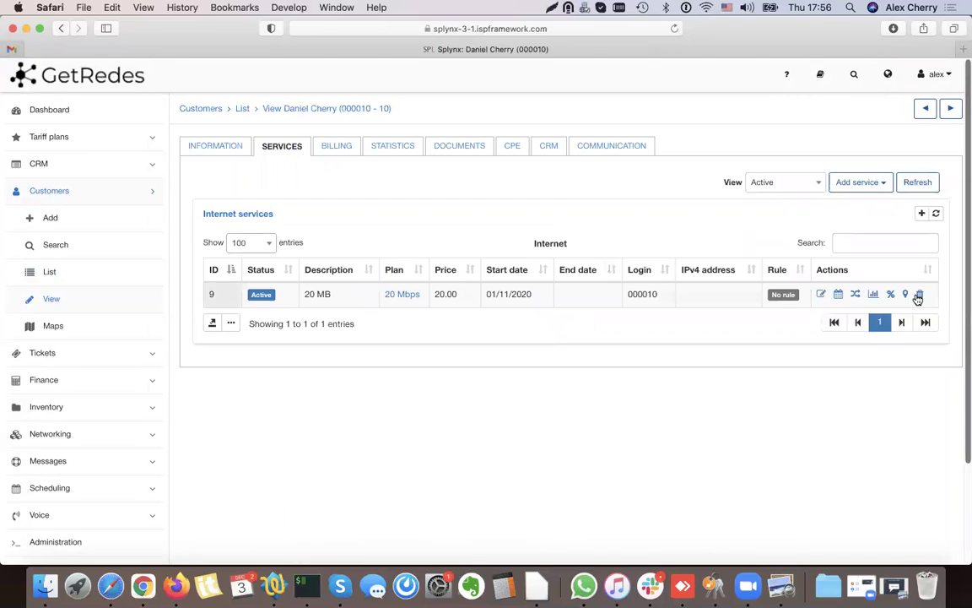
{"action": "left_click", "coordinate": [920, 294]}
{"action": "left_click", "coordinate": [550, 390]}
{"action": "left_click", "coordinate": [935, 181]}
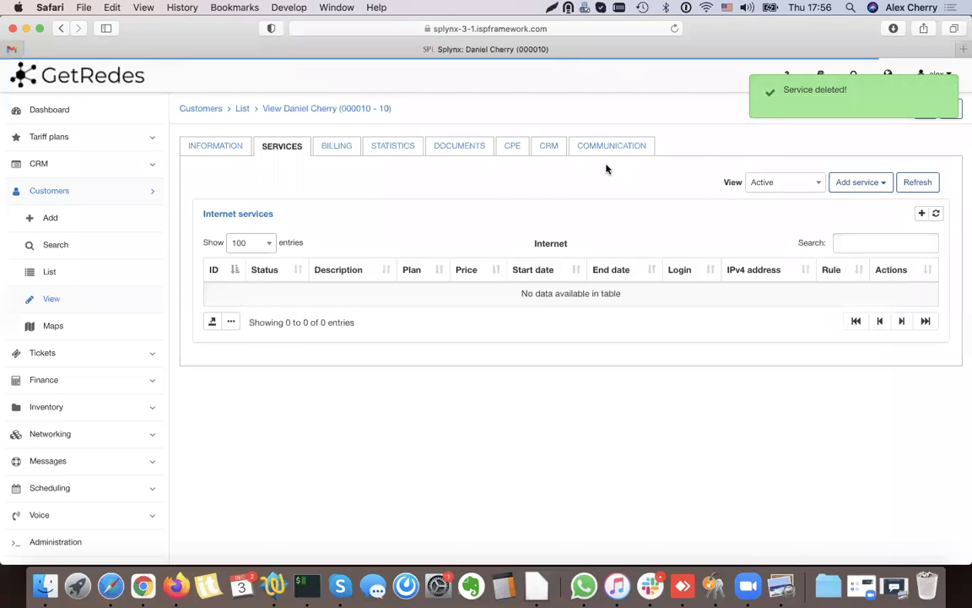
{"action": "left_click", "coordinate": [857, 186]}
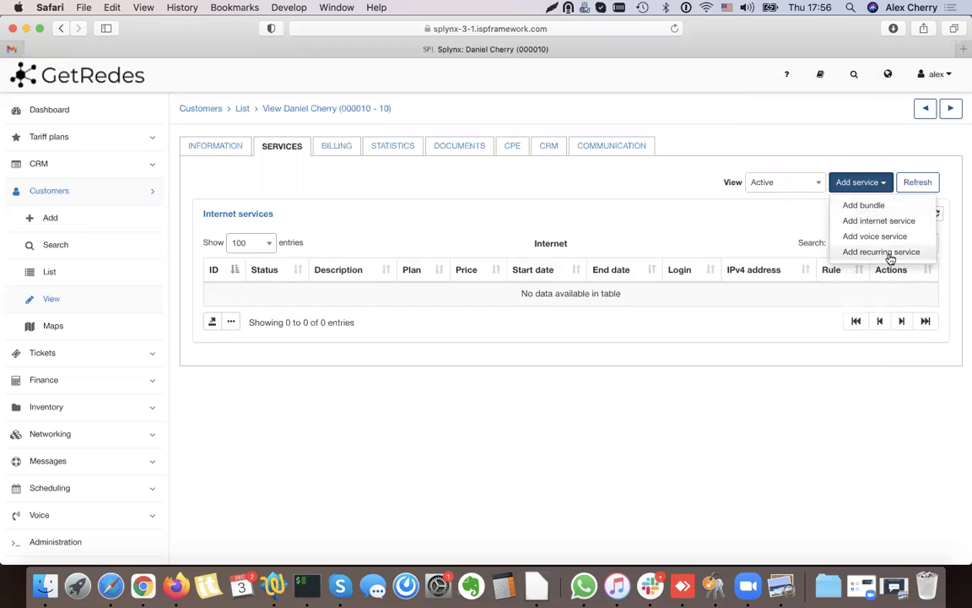
- Start a bundle service using ALEX_BUNDLE with contract start date 01/12/2020
{"action": "left_click", "coordinate": [871, 213]}
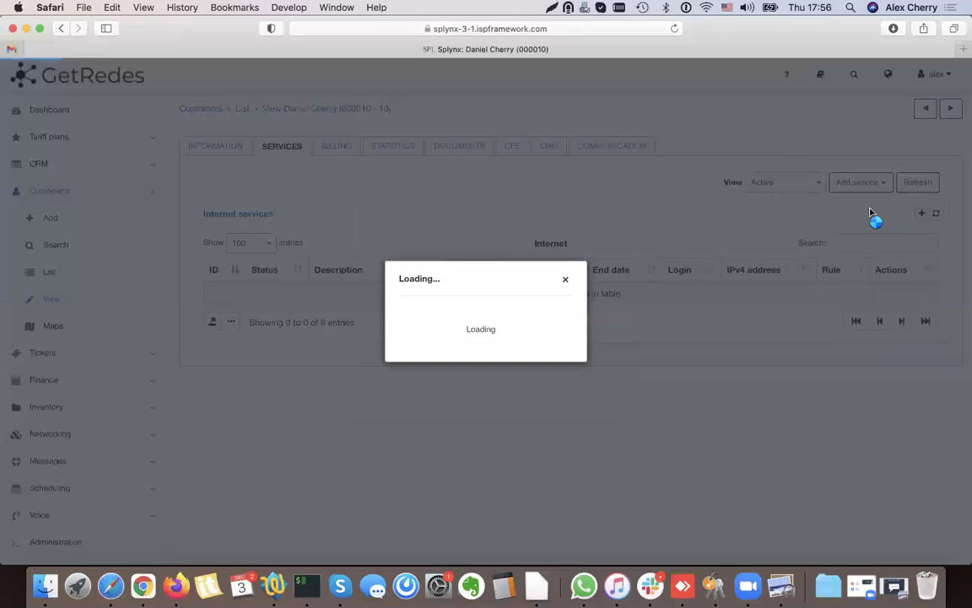
{"action": "left_click", "coordinate": [439, 156]}
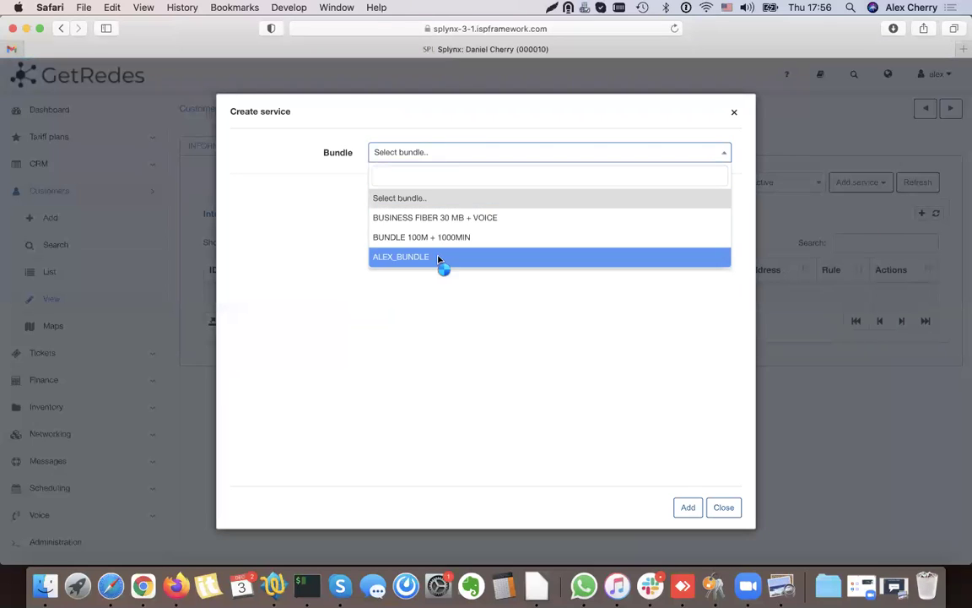
{"action": "left_click", "coordinate": [441, 258]}
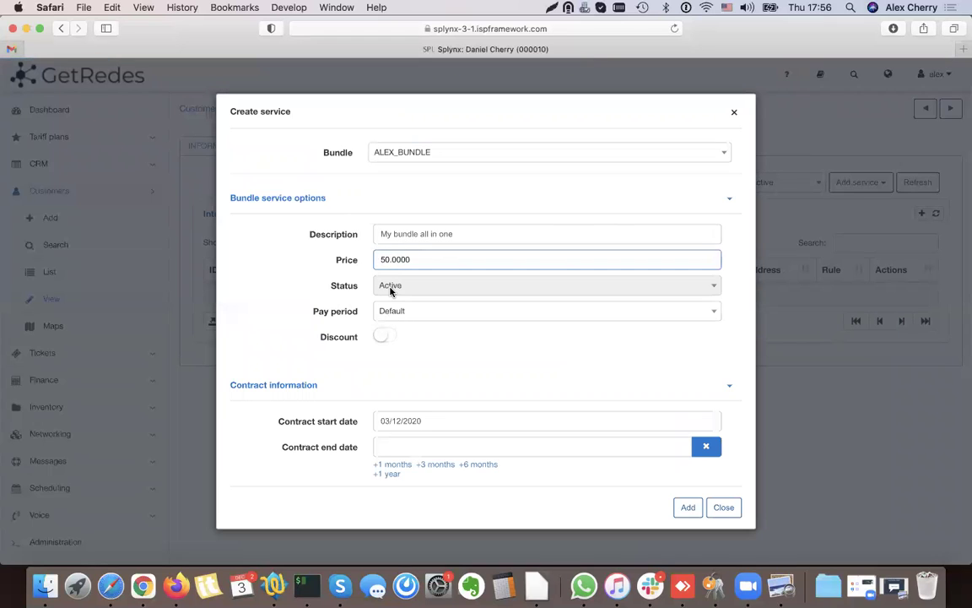
{"action": "scroll", "coordinate": [390, 291], "scroll_direction": "down", "scroll_amount": 3}
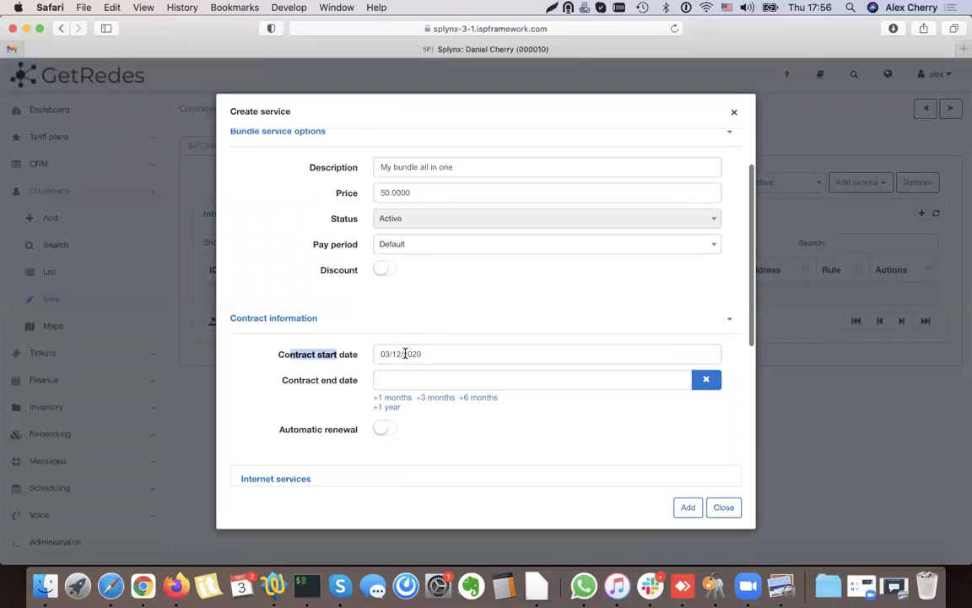
{"action": "left_click", "coordinate": [408, 354]}
{"action": "left_click", "coordinate": [422, 429]}
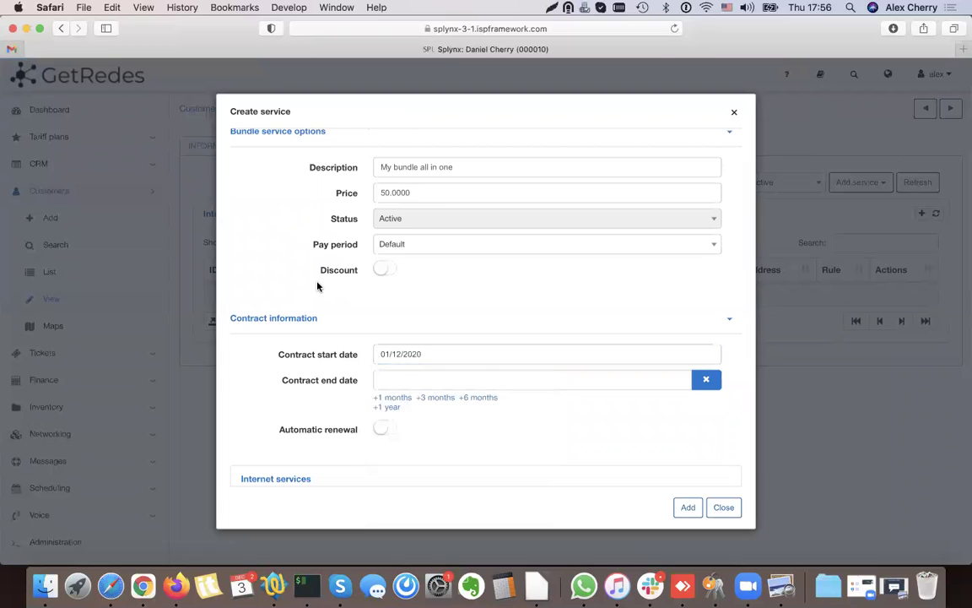
{"action": "scroll", "coordinate": [316, 285], "scroll_direction": "down", "scroll_amount": 5}
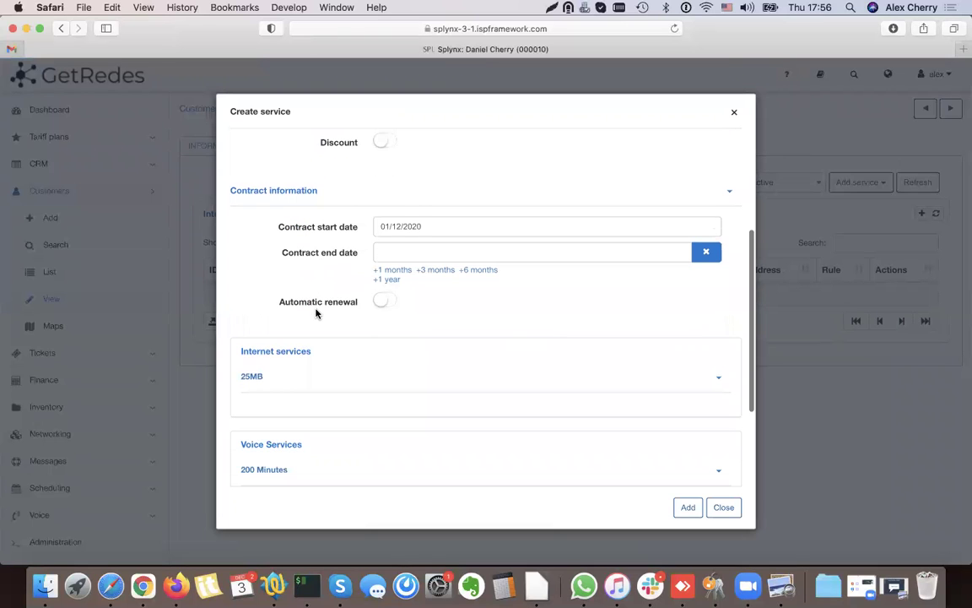
{"action": "scroll", "coordinate": [304, 325], "scroll_direction": "down", "scroll_amount": 2}
- Expand and review the 25MB internet plan's settings in the bundle service
{"action": "left_click", "coordinate": [295, 330]}
{"action": "scroll", "coordinate": [295, 329], "scroll_direction": "down", "scroll_amount": 3}
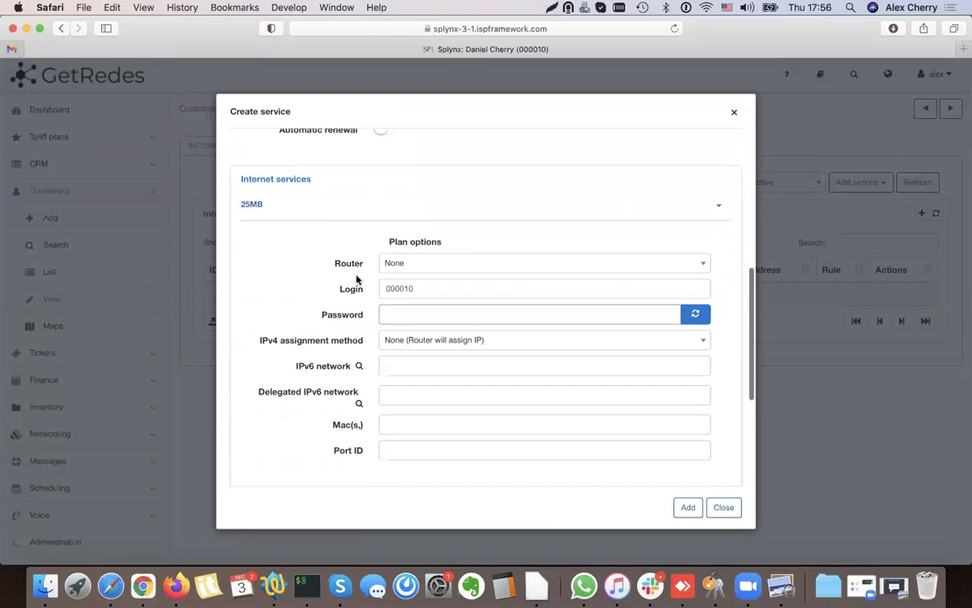
{"action": "left_click", "coordinate": [410, 318]}
{"action": "scroll", "coordinate": [404, 287], "scroll_direction": "down", "scroll_amount": 1}
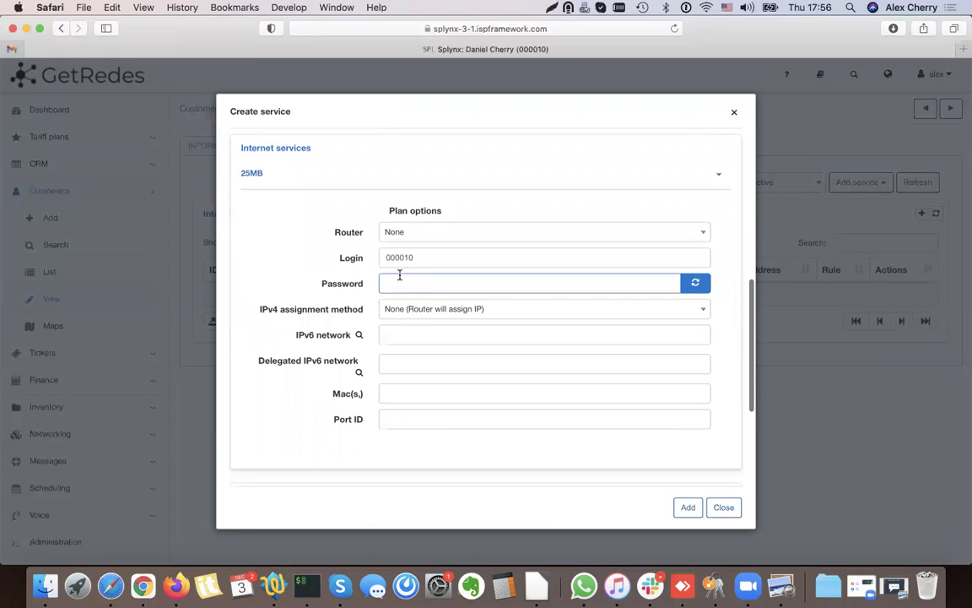
{"action": "left_click", "coordinate": [426, 255]}
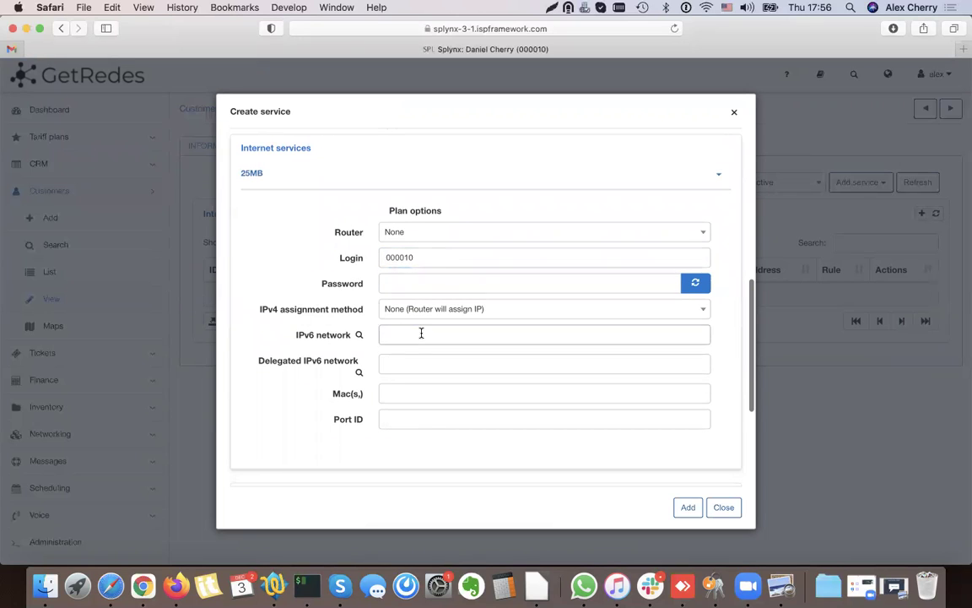
{"action": "scroll", "coordinate": [417, 321], "scroll_direction": "down", "scroll_amount": 1}
{"action": "scroll", "coordinate": [421, 309], "scroll_direction": "down", "scroll_amount": 4}
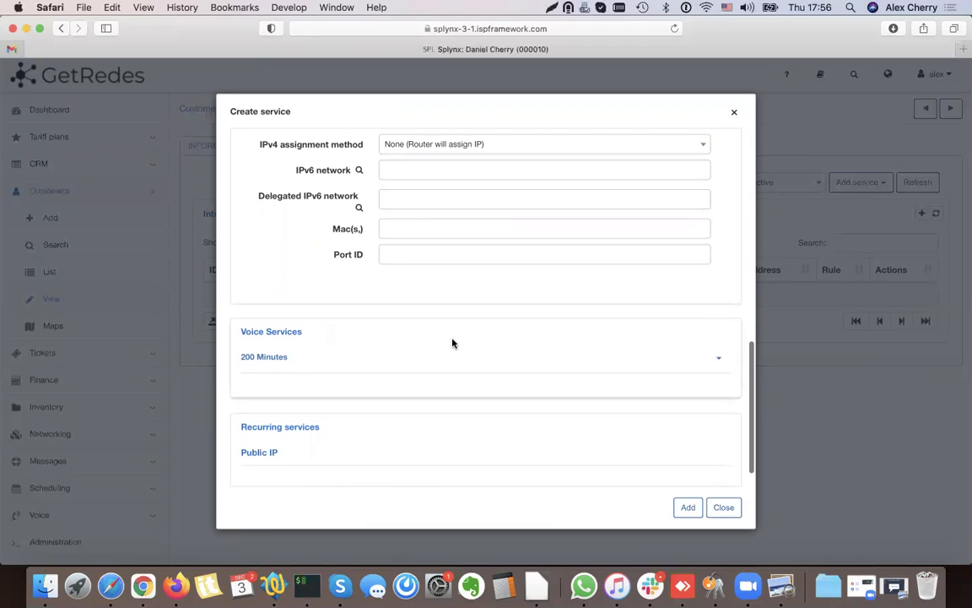
{"action": "scroll", "coordinate": [397, 325], "scroll_direction": "down", "scroll_amount": 1}
- Enter the outgoing phone number for the 200 Minutes voice service and add the bundle
{"action": "left_click", "coordinate": [321, 330]}
{"action": "scroll", "coordinate": [421, 337], "scroll_direction": "down", "scroll_amount": 4}
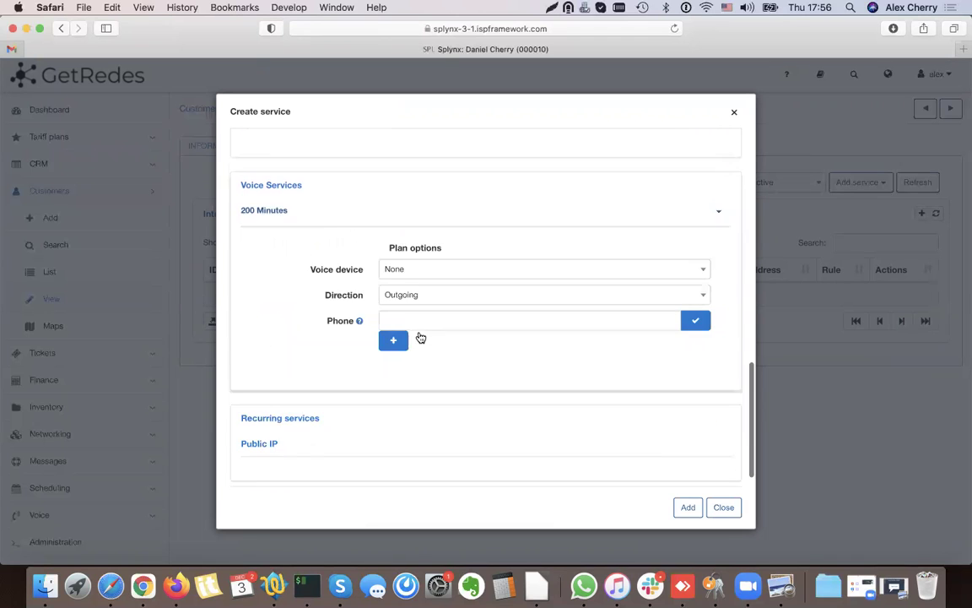
{"action": "left_click", "coordinate": [396, 305]}
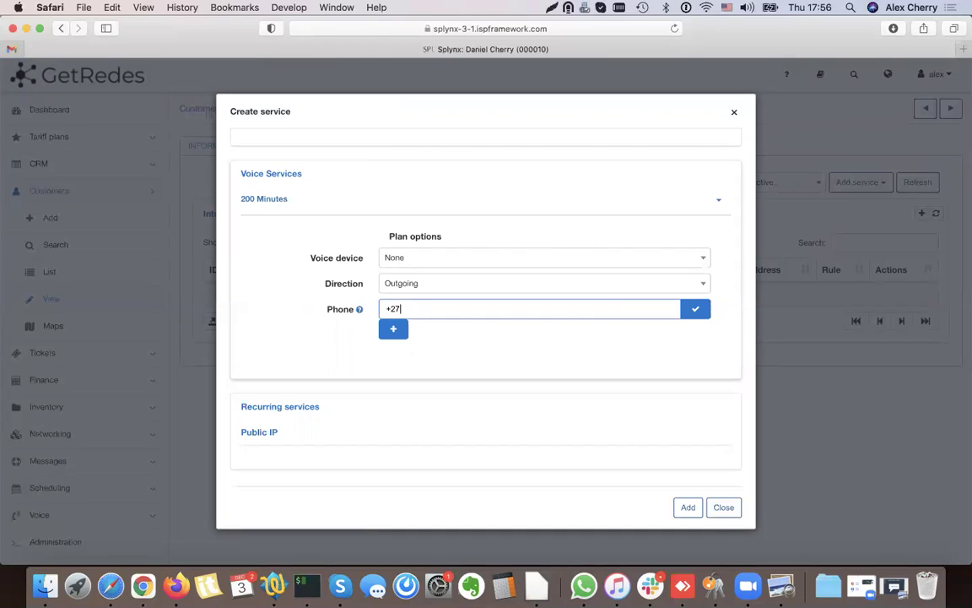
{"action": "scroll", "coordinate": [400, 327], "scroll_direction": "down", "scroll_amount": 1}
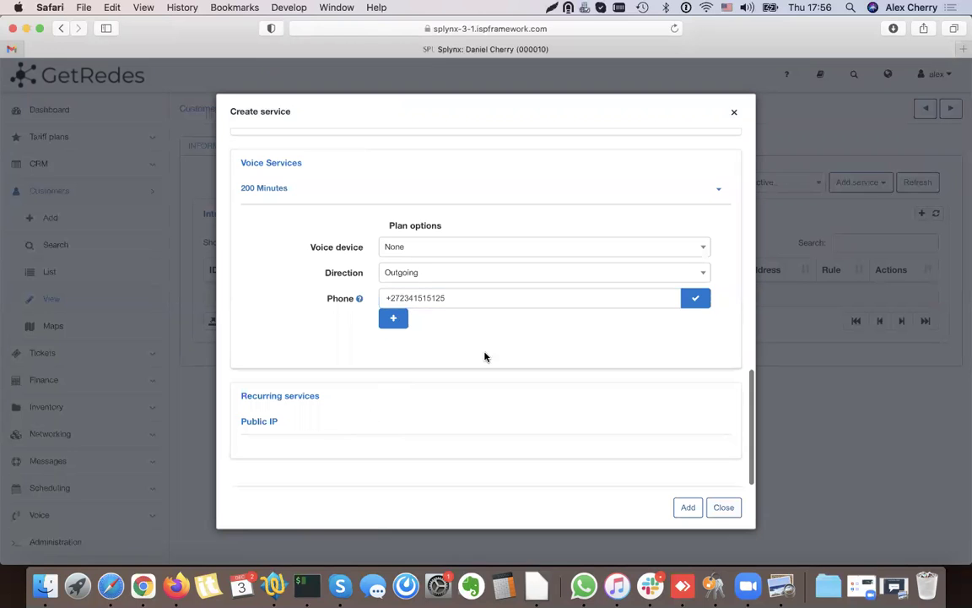
{"action": "left_click", "coordinate": [686, 509]}
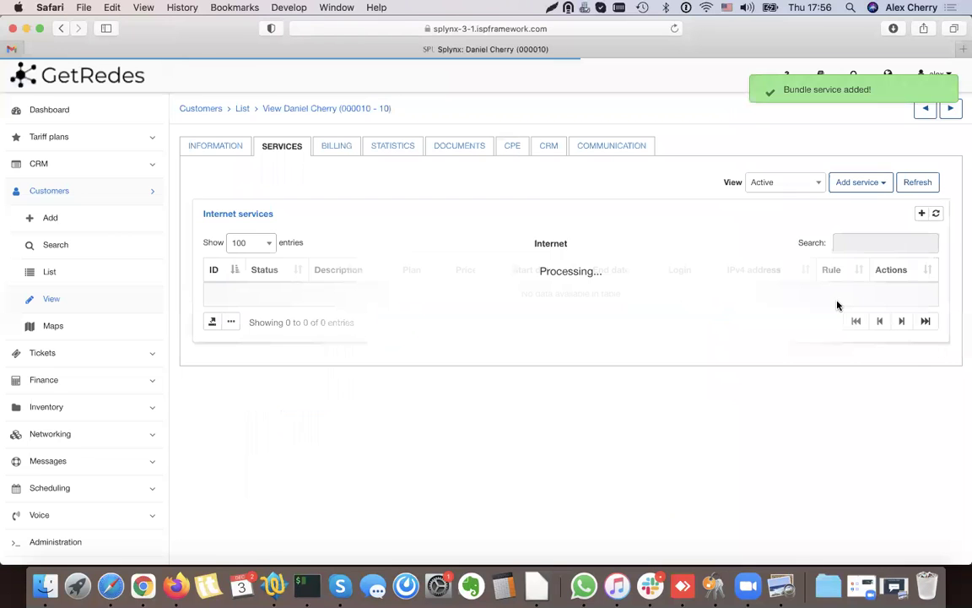
{"action": "left_click_drag", "start_coordinate": [208, 207], "coordinate": [615, 337]}
{"action": "left_click", "coordinate": [534, 272]}
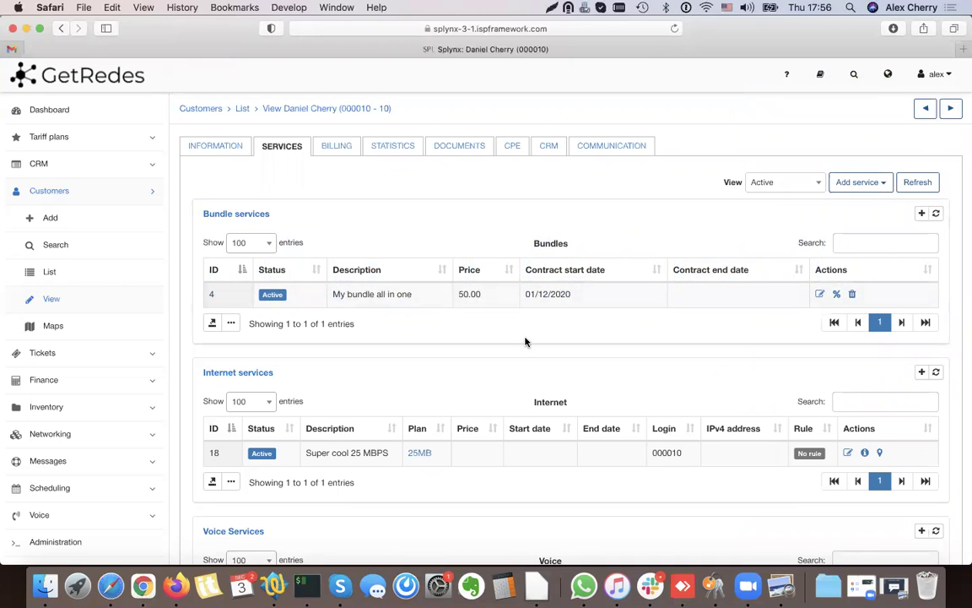
{"action": "scroll", "coordinate": [515, 341], "scroll_direction": "down", "scroll_amount": 5}
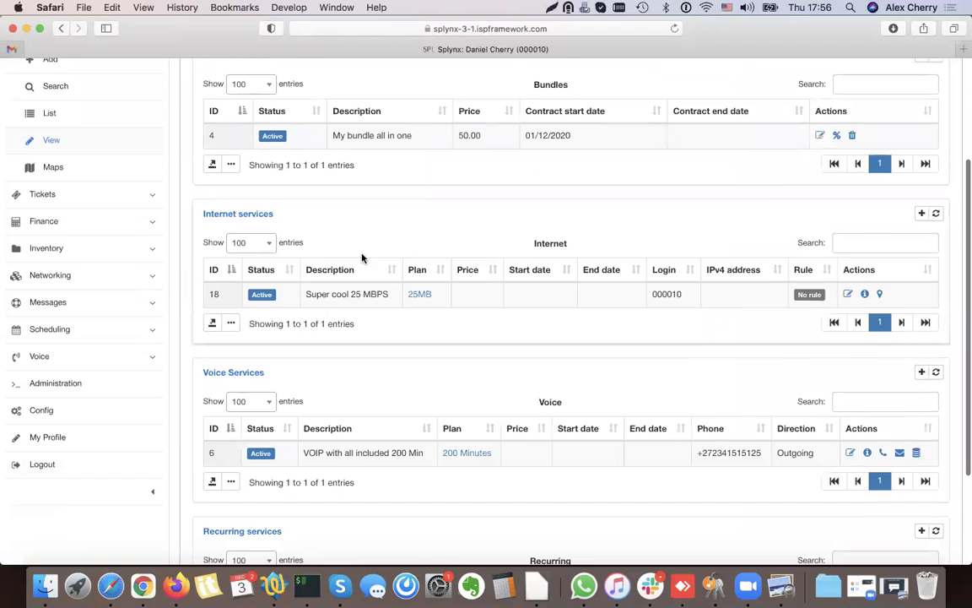
{"action": "scroll", "coordinate": [362, 257], "scroll_direction": "down", "scroll_amount": 3}
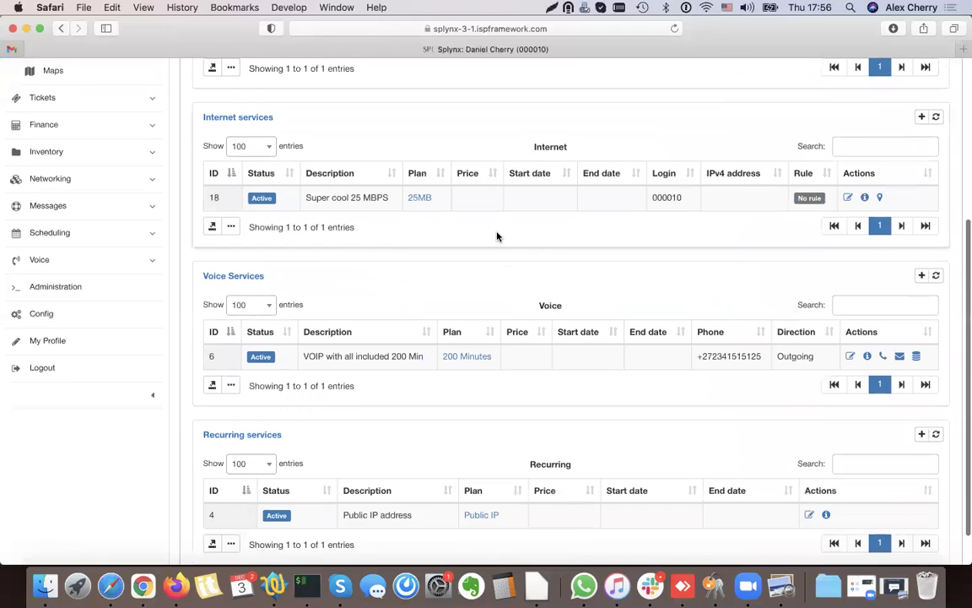
{"action": "scroll", "coordinate": [498, 236], "scroll_direction": "down", "scroll_amount": 1}
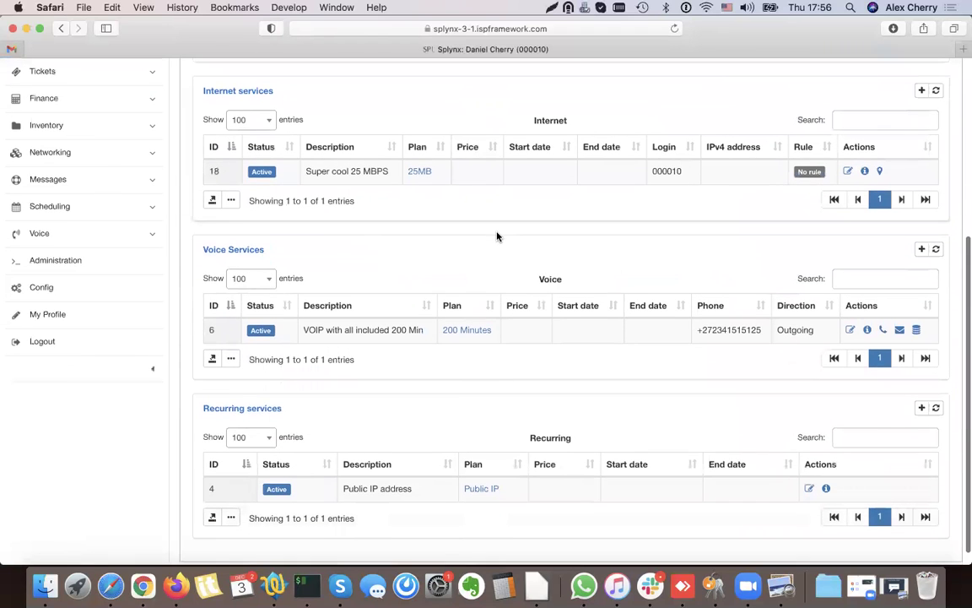
{"action": "left_click", "coordinate": [849, 171]}
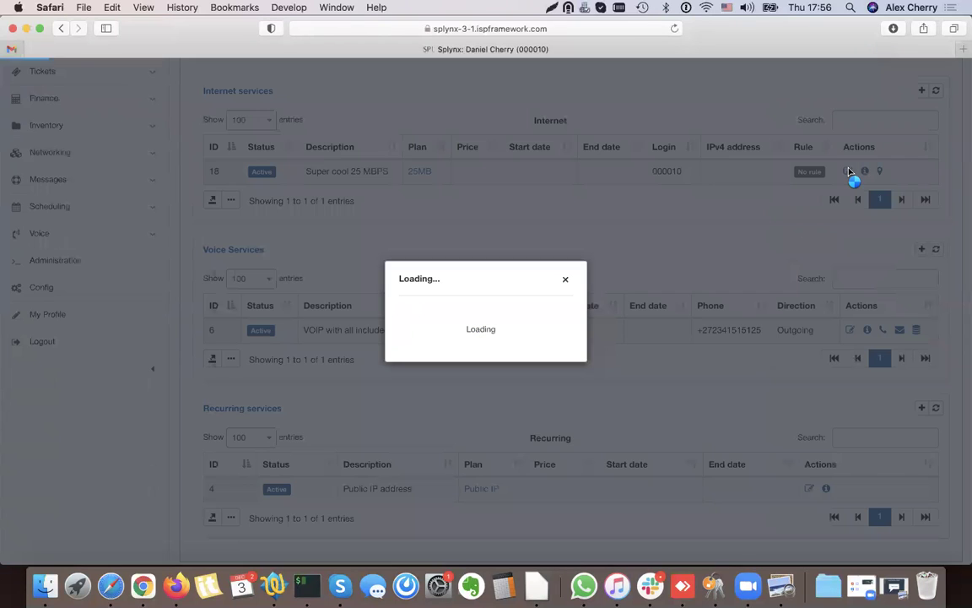
{"action": "scroll", "coordinate": [521, 263], "scroll_direction": "down", "scroll_amount": 5}
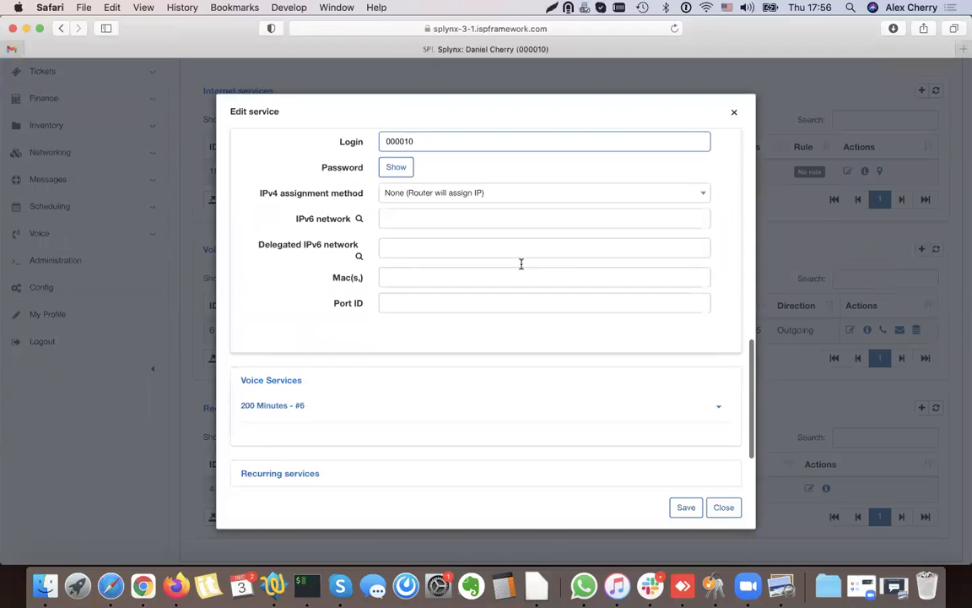
{"action": "scroll", "coordinate": [343, 178], "scroll_direction": "up", "scroll_amount": 10}
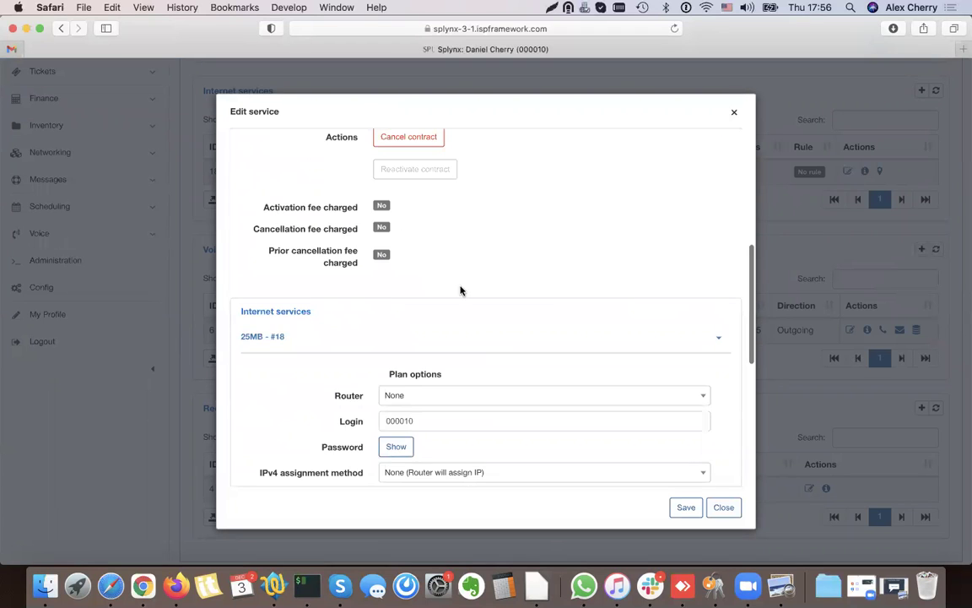
{"action": "scroll", "coordinate": [464, 169], "scroll_direction": "up", "scroll_amount": 5}
{"action": "scroll", "coordinate": [523, 254], "scroll_direction": "down", "scroll_amount": 10}
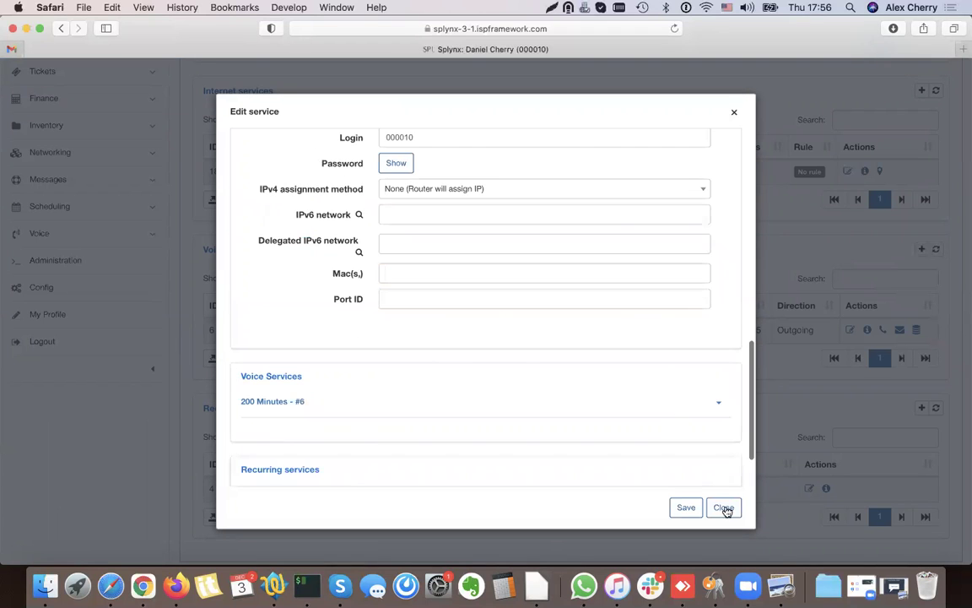
{"action": "left_click", "coordinate": [723, 507]}
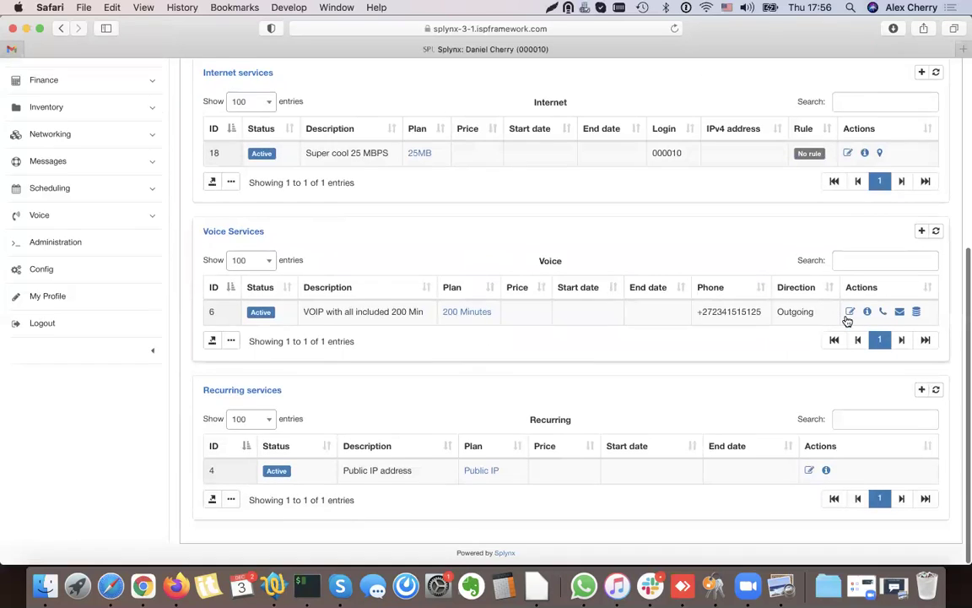
{"action": "scroll", "coordinate": [848, 318], "scroll_direction": "up", "scroll_amount": 10}
{"action": "left_click", "coordinate": [348, 150]}
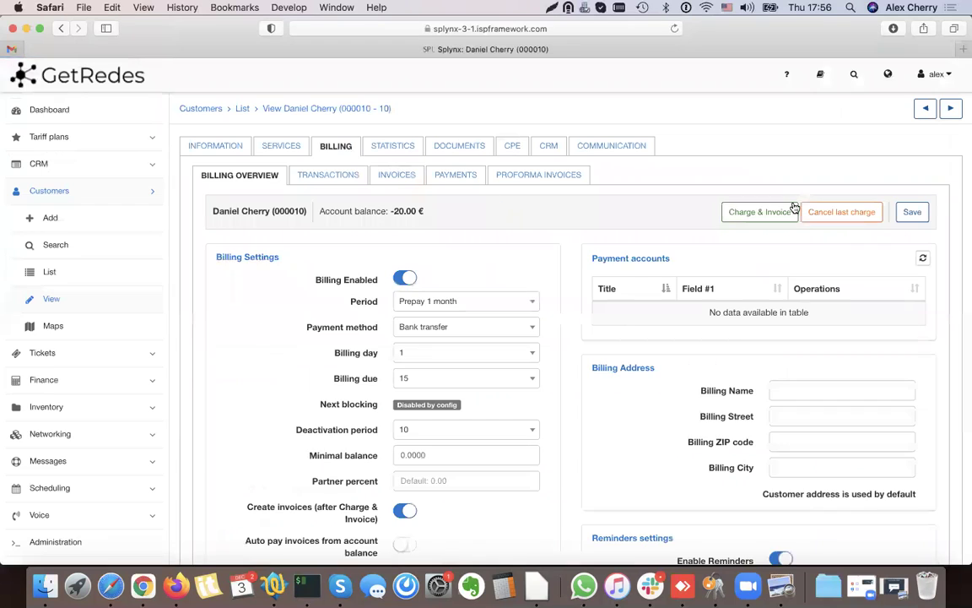
- Charge the customer for My bundle all in one, creating a 50.00 € invoice
{"action": "left_click", "coordinate": [758, 212]}
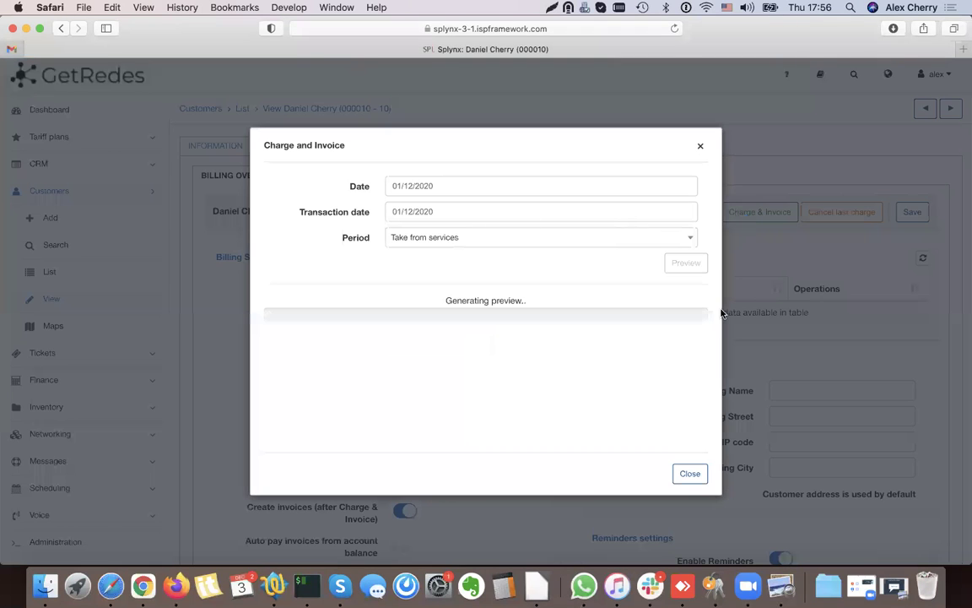
{"action": "left_click_drag", "start_coordinate": [338, 336], "coordinate": [392, 338]}
{"action": "left_click", "coordinate": [513, 342]}
{"action": "left_click", "coordinate": [627, 473]}
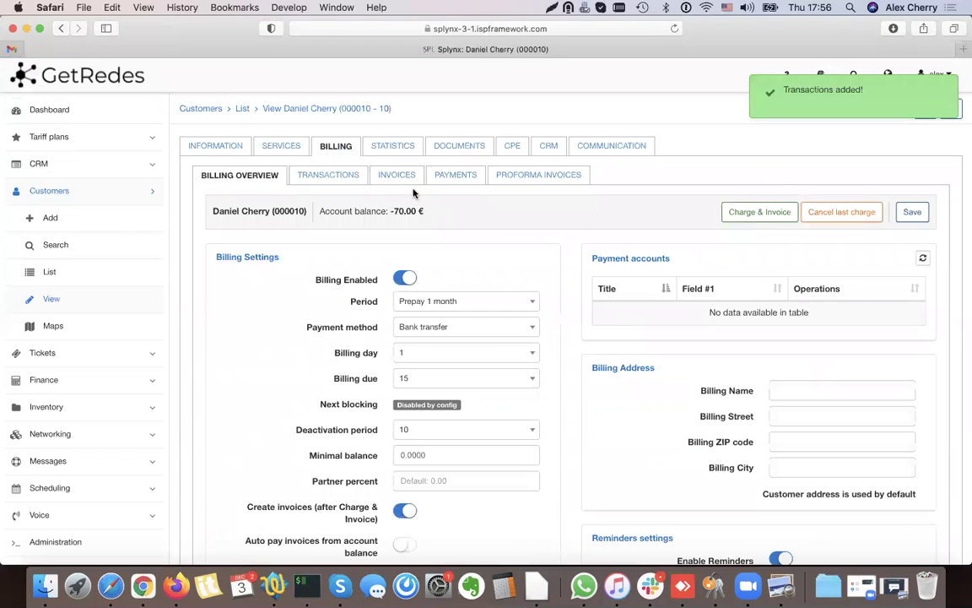
- Review invoice 33's PDF from the customer's invoices list, then close it
{"action": "left_click", "coordinate": [373, 173]}
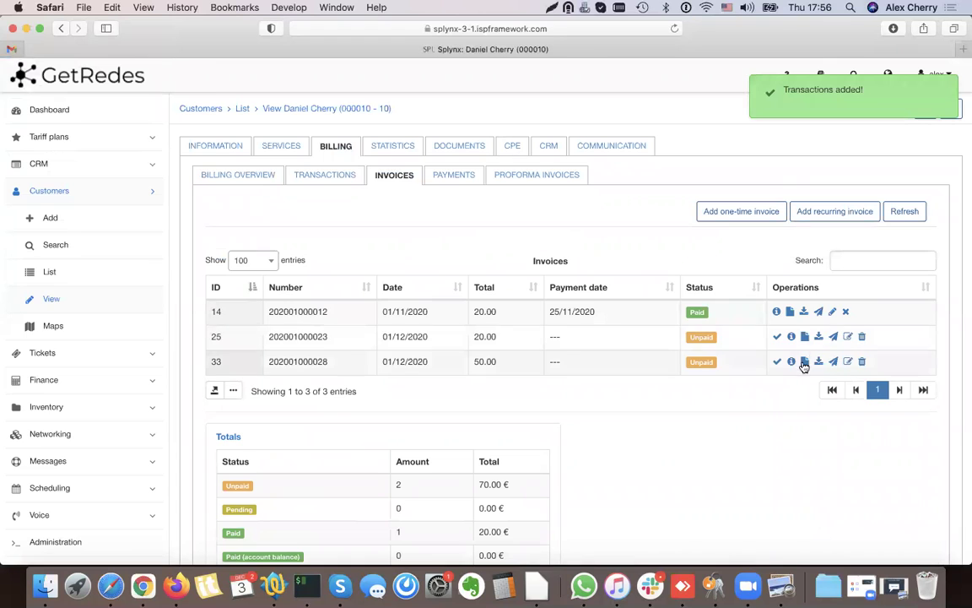
{"action": "left_click", "coordinate": [806, 363]}
{"action": "scroll", "coordinate": [528, 236], "scroll_direction": "down", "scroll_amount": 3}
{"action": "scroll", "coordinate": [527, 243], "scroll_direction": "down", "scroll_amount": 3}
{"action": "key", "text": "super+minus"}
{"action": "left_click_drag", "start_coordinate": [258, 314], "coordinate": [497, 321]}
{"action": "left_click", "coordinate": [748, 309]}
{"action": "scroll", "coordinate": [739, 242], "scroll_direction": "up", "scroll_amount": 3}
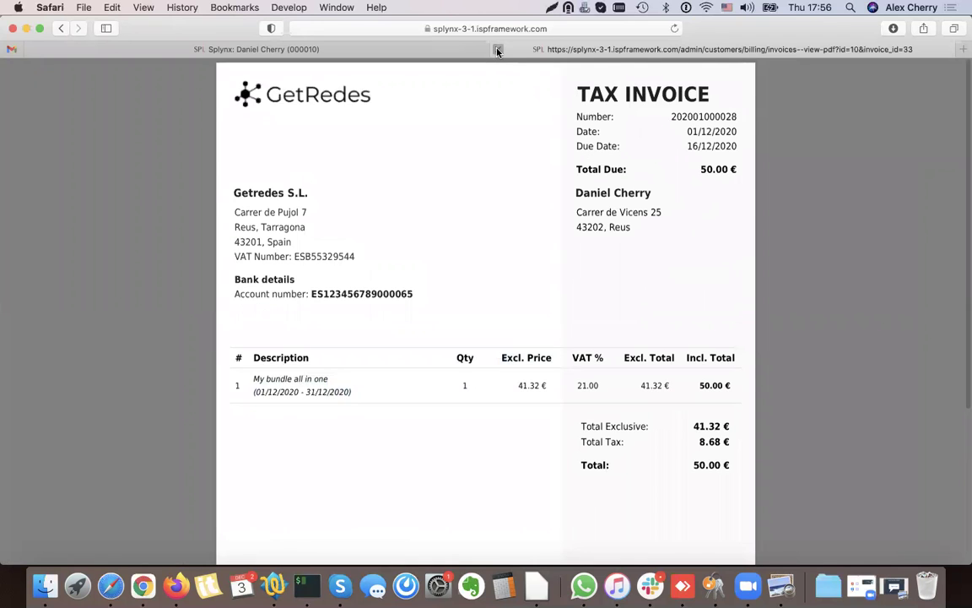
{"action": "left_click", "coordinate": [497, 49]}
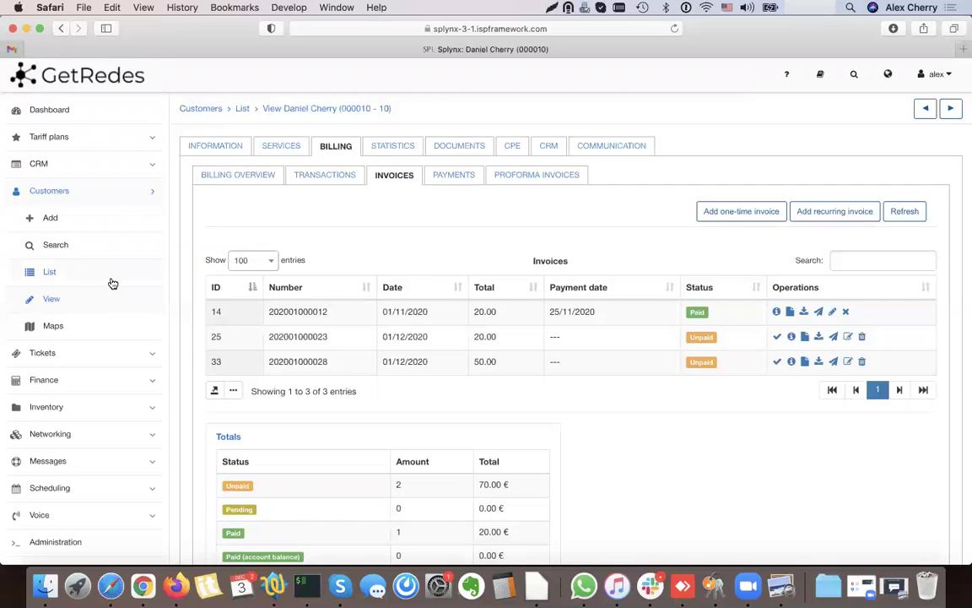
- In the reloaded customer list's column settings, hide the IPs column
{"action": "left_click", "coordinate": [53, 272]}
{"action": "left_click", "coordinate": [942, 108]}
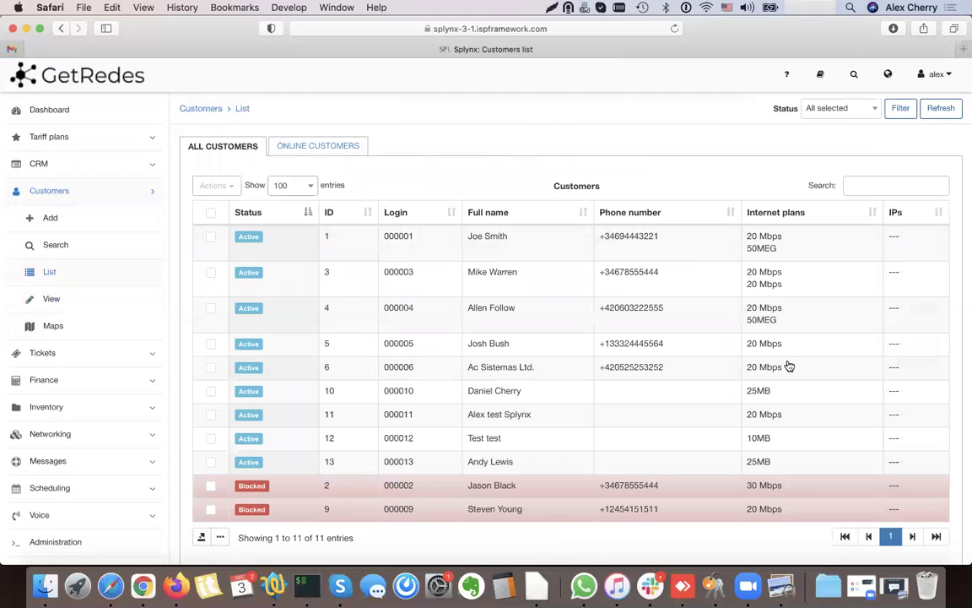
{"action": "scroll", "coordinate": [164, 515], "scroll_direction": "down", "scroll_amount": 1}
{"action": "left_click", "coordinate": [219, 504]}
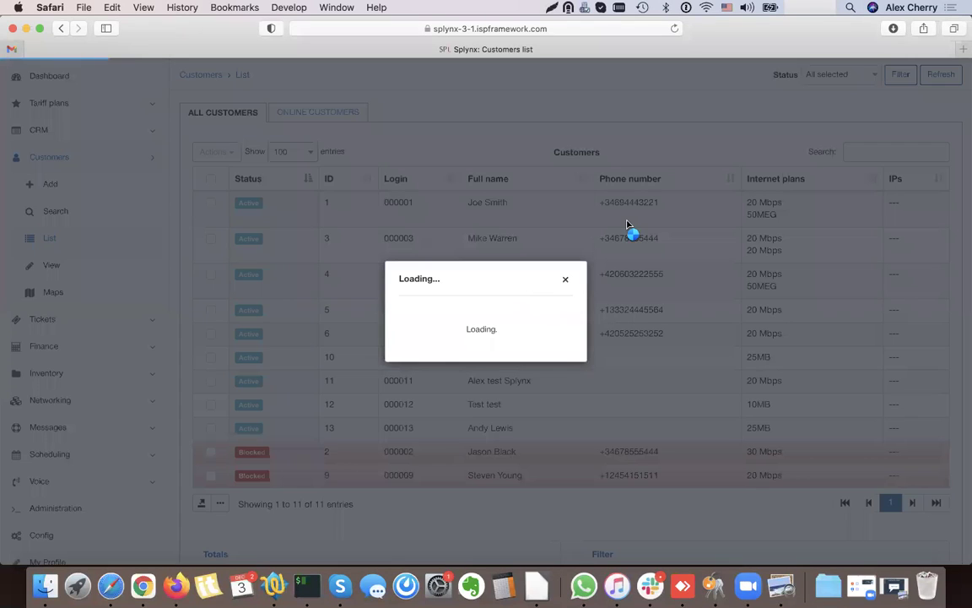
{"action": "scroll", "coordinate": [397, 284], "scroll_direction": "down", "scroll_amount": 5}
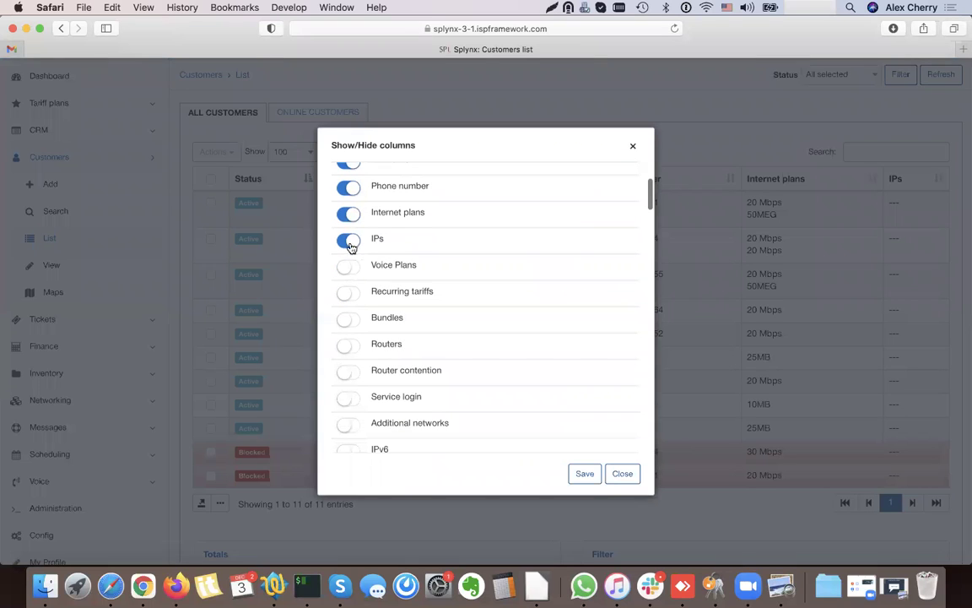
{"action": "left_click", "coordinate": [348, 242]}
- Show Voice Plans beside Internet plans and Recurring tariffs above IPs, and save the layout
{"action": "scroll", "coordinate": [502, 278], "scroll_direction": "down", "scroll_amount": 4}
{"action": "scroll", "coordinate": [501, 278], "scroll_direction": "up", "scroll_amount": 4}
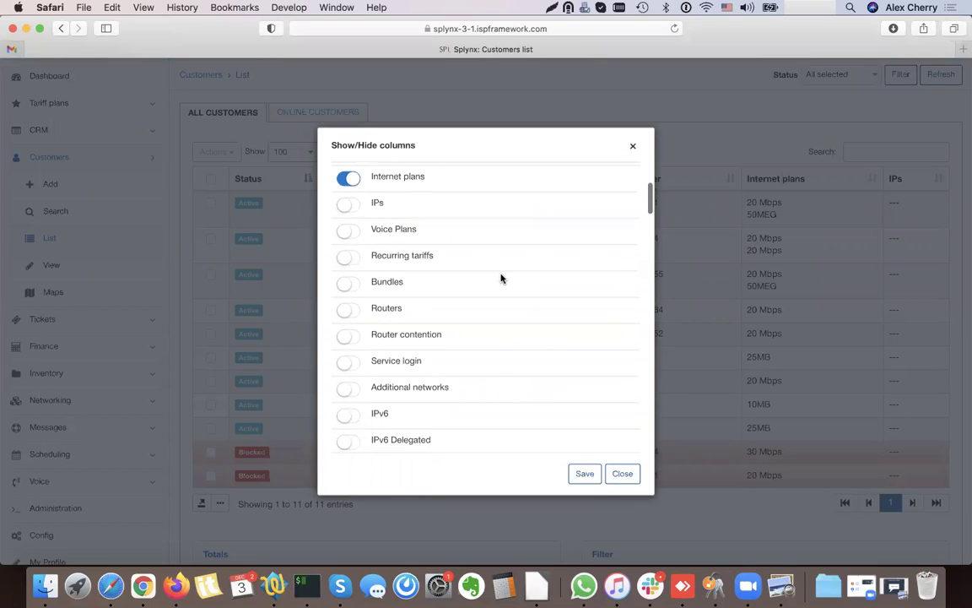
{"action": "left_click", "coordinate": [393, 245]}
{"action": "left_click_drag", "start_coordinate": [392, 238], "coordinate": [388, 214]}
{"action": "left_click", "coordinate": [350, 270]}
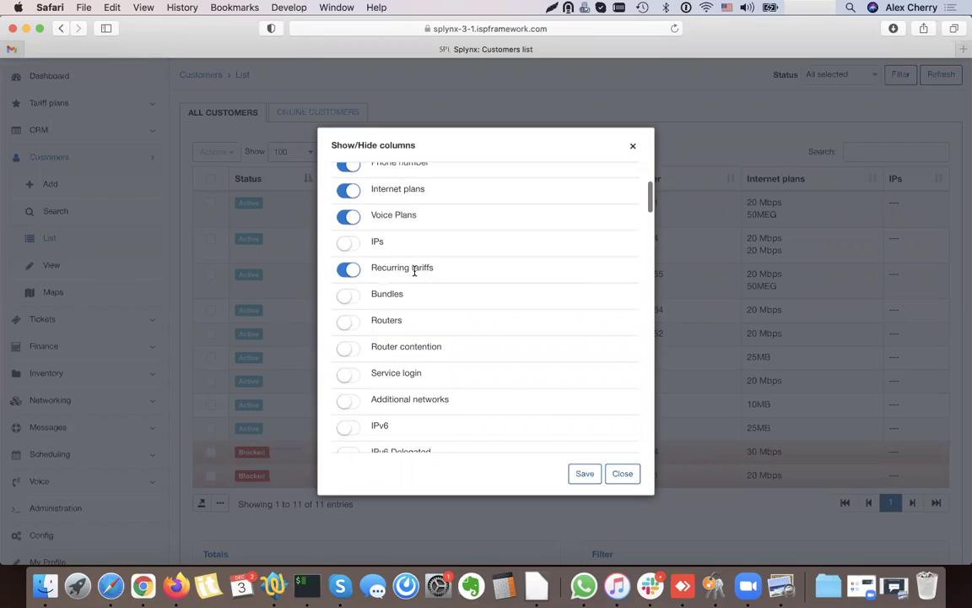
{"action": "left_click_drag", "start_coordinate": [414, 249], "coordinate": [406, 242]}
{"action": "left_click", "coordinate": [584, 473]}
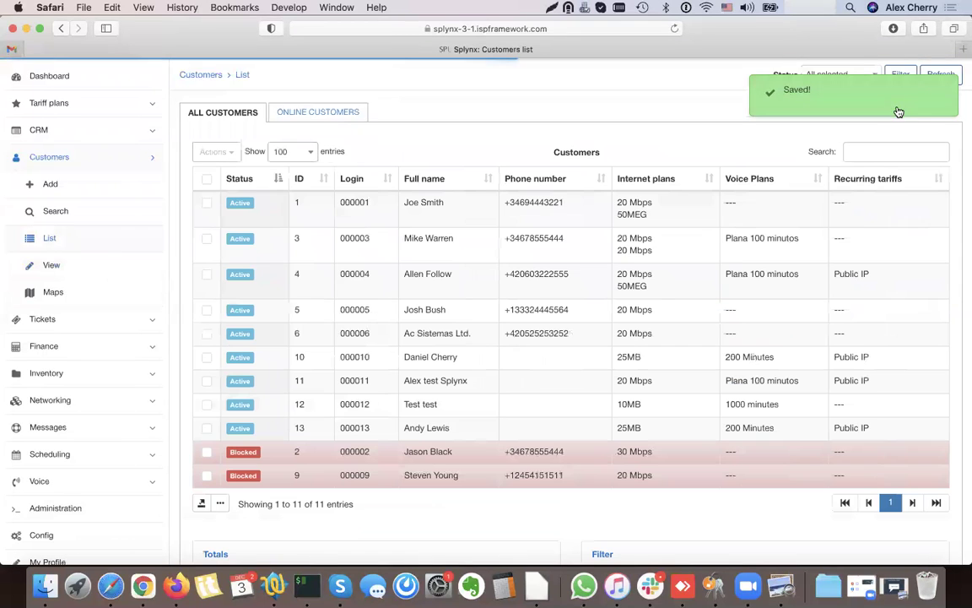